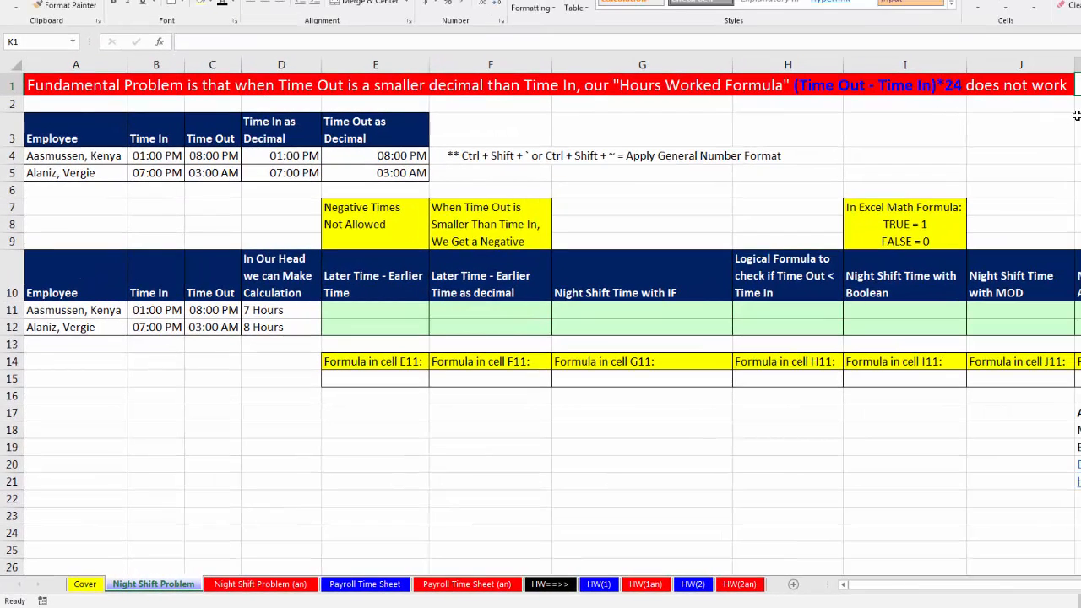
Step: Review the Time In and Time Out values of both employees in D4:E5
{"action": "key", "text": "ctrl+Home"}
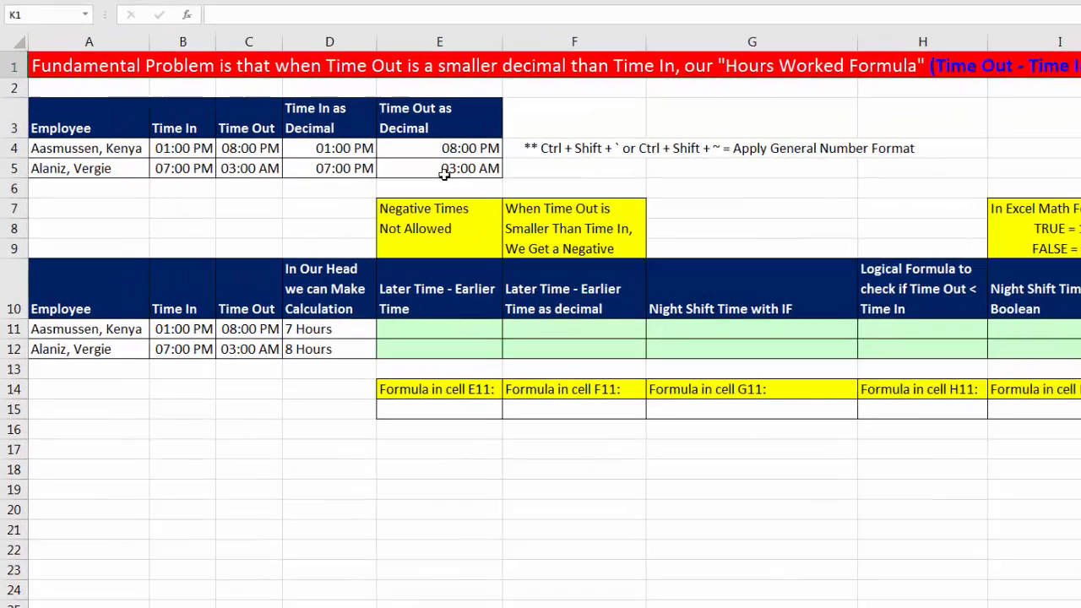
{"action": "left_click", "coordinate": [277, 154]}
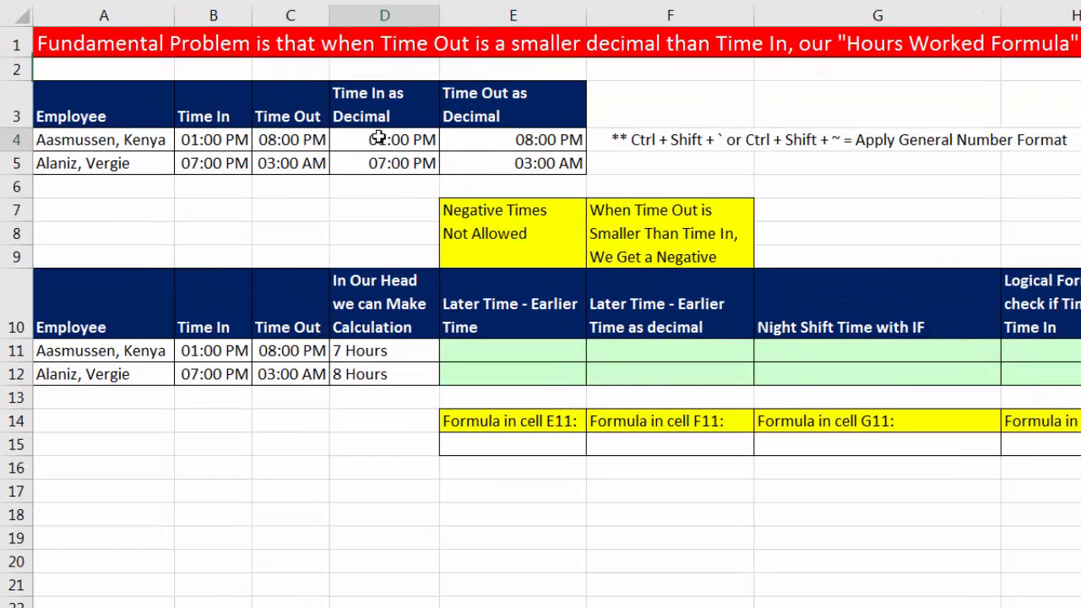
{"action": "left_click_drag", "start_coordinate": [378, 139], "coordinate": [538, 166]}
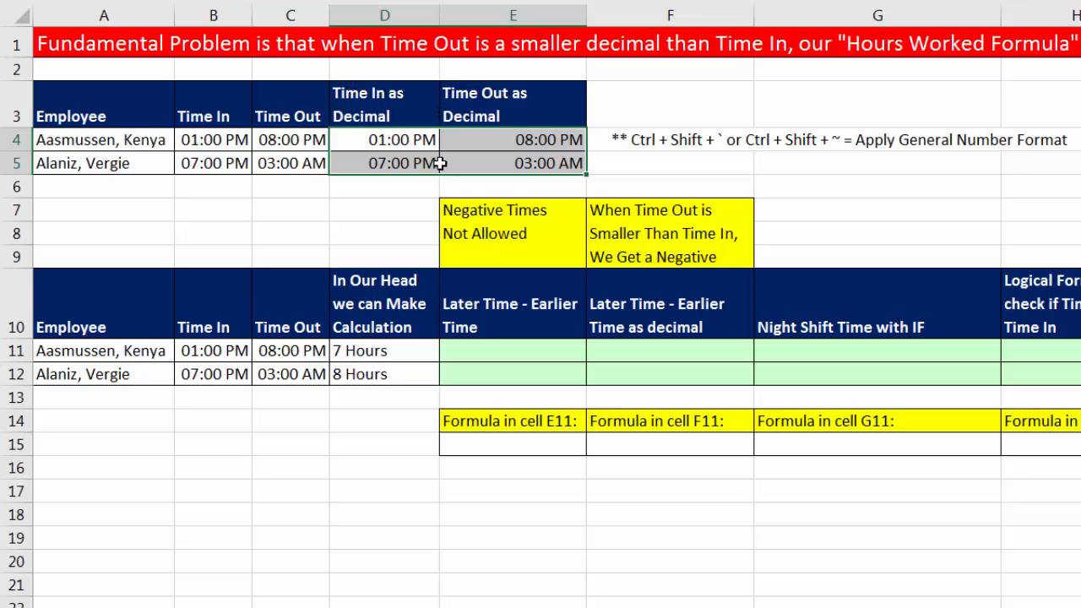
{"action": "left_click", "coordinate": [410, 140]}
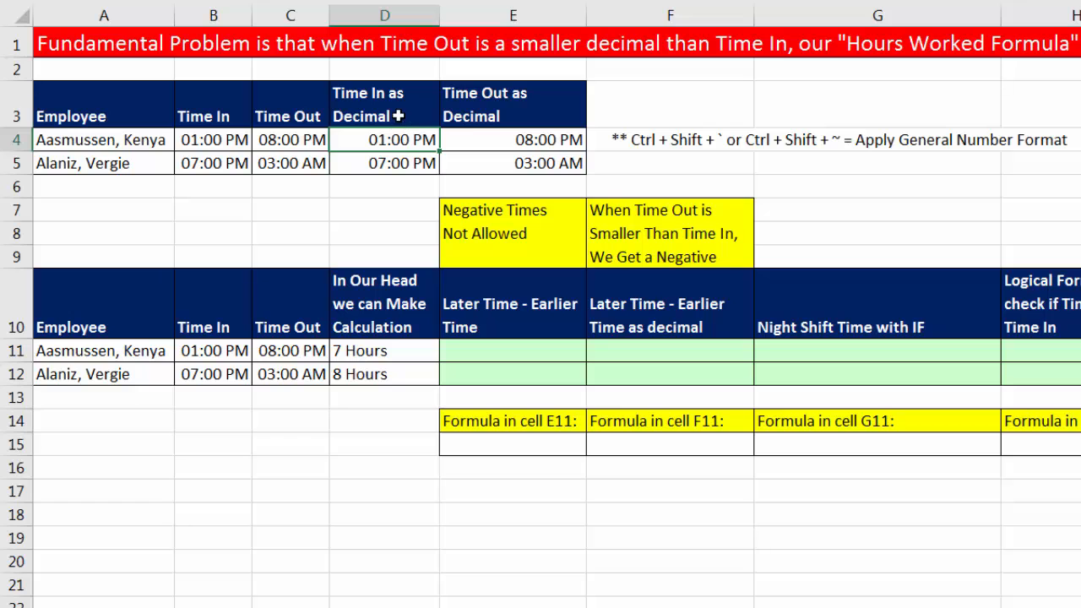
{"action": "left_click", "coordinate": [494, 141]}
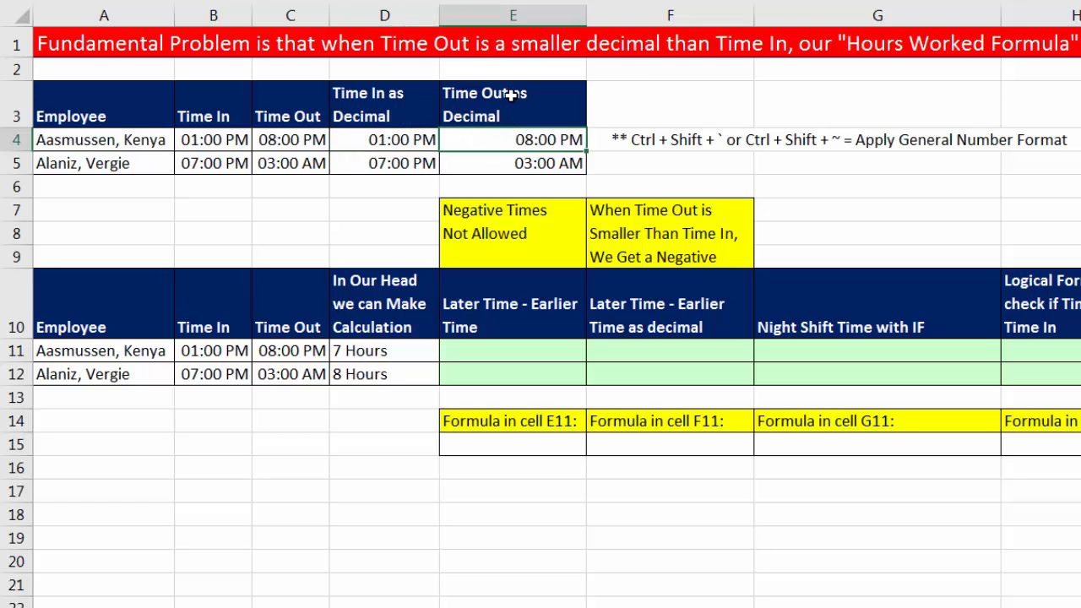
{"action": "left_click", "coordinate": [395, 175]}
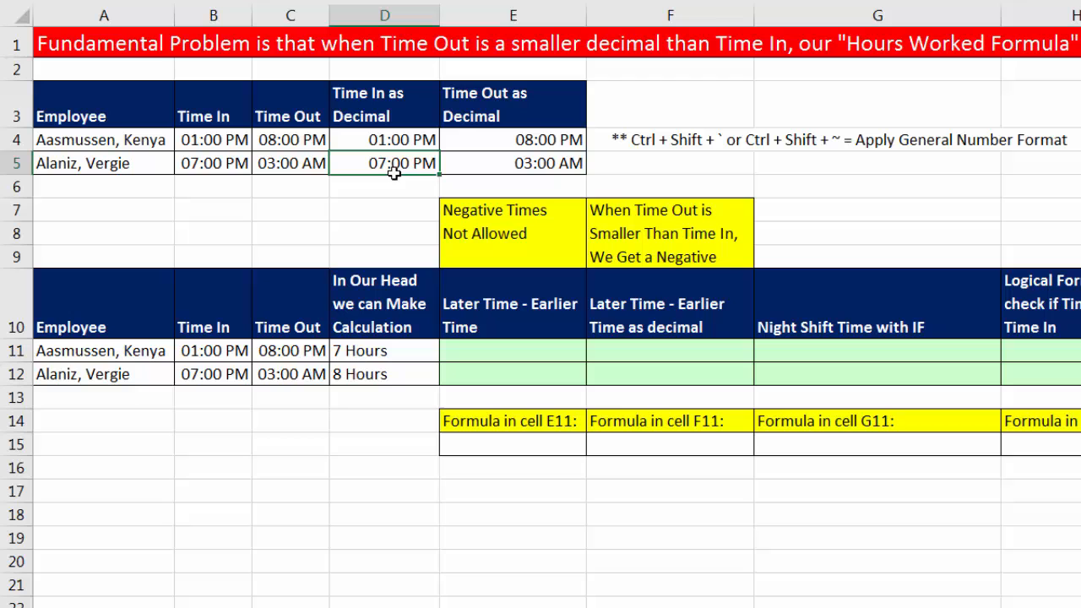
{"action": "left_click", "coordinate": [512, 168]}
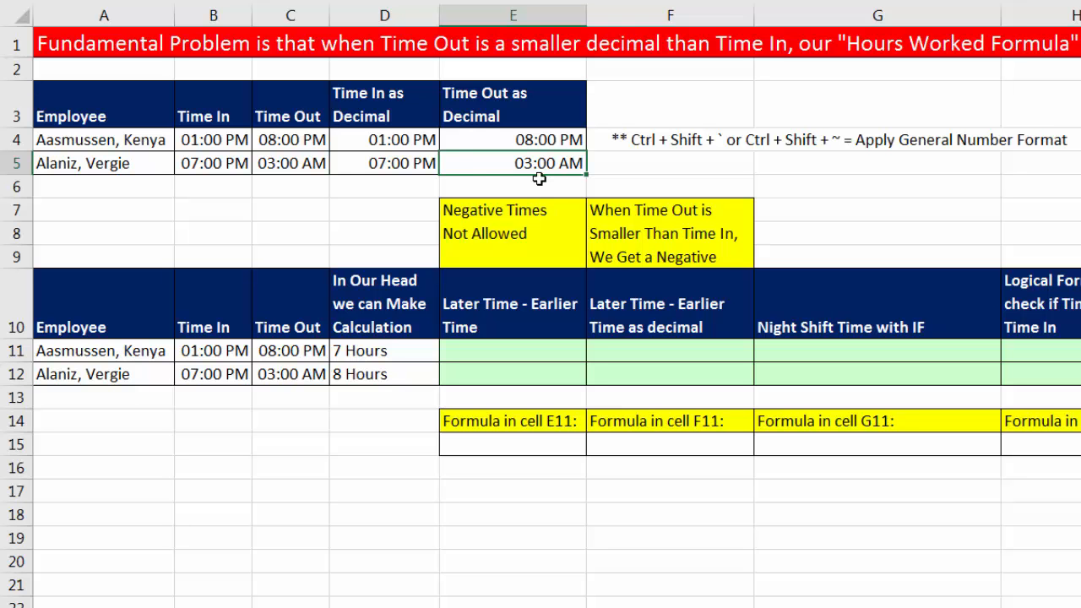
Step: Apply the General number format to the times in D4:E5 to show them as decimals
{"action": "left_click_drag", "start_coordinate": [371, 145], "coordinate": [483, 154]}
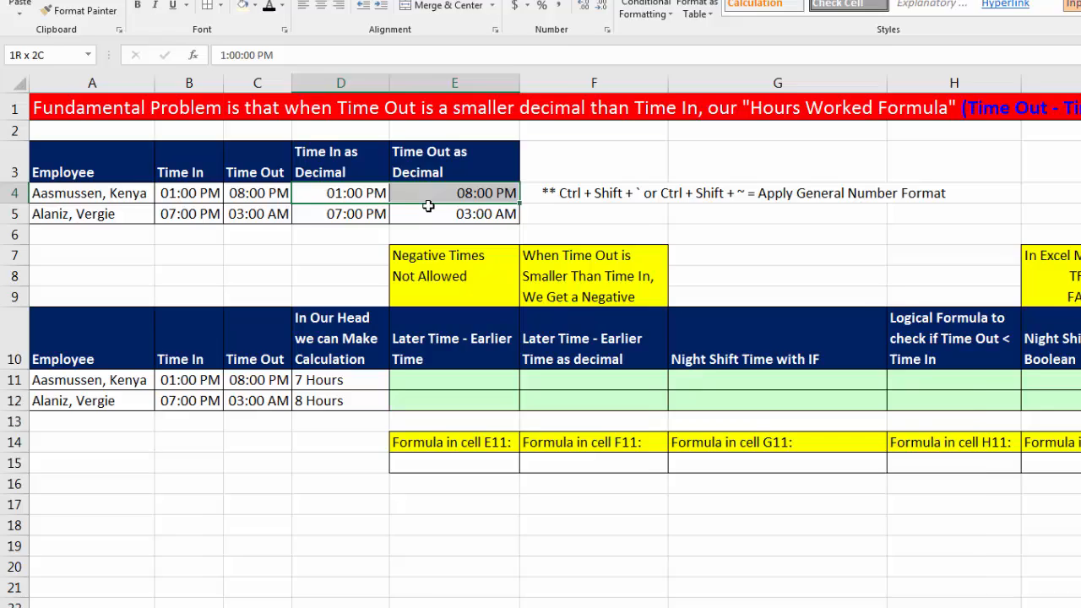
{"action": "left_click_drag", "start_coordinate": [429, 206], "coordinate": [439, 216]}
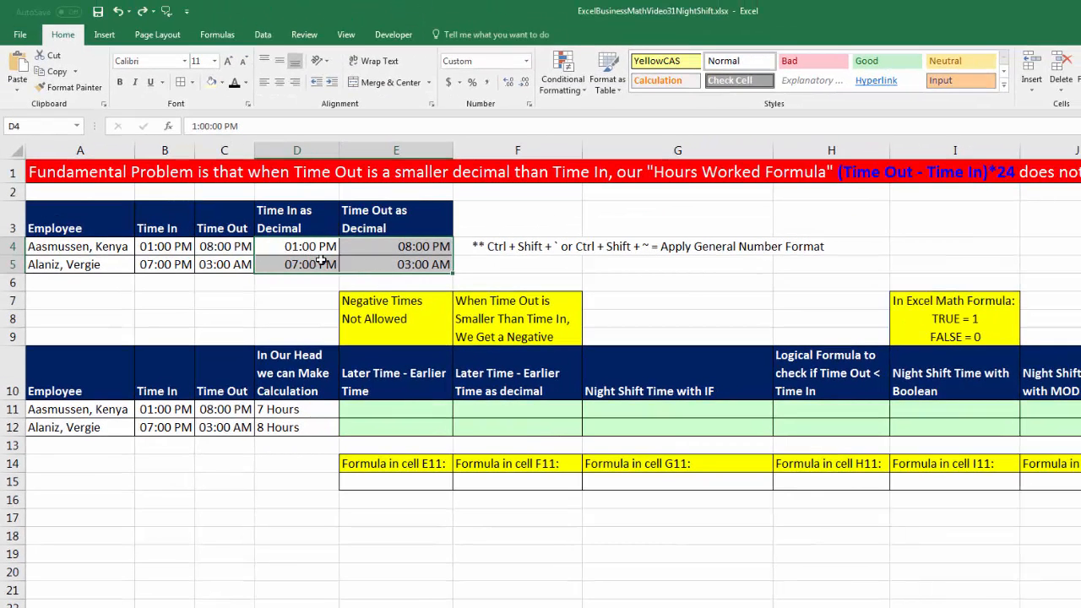
{"action": "left_click", "coordinate": [526, 60]}
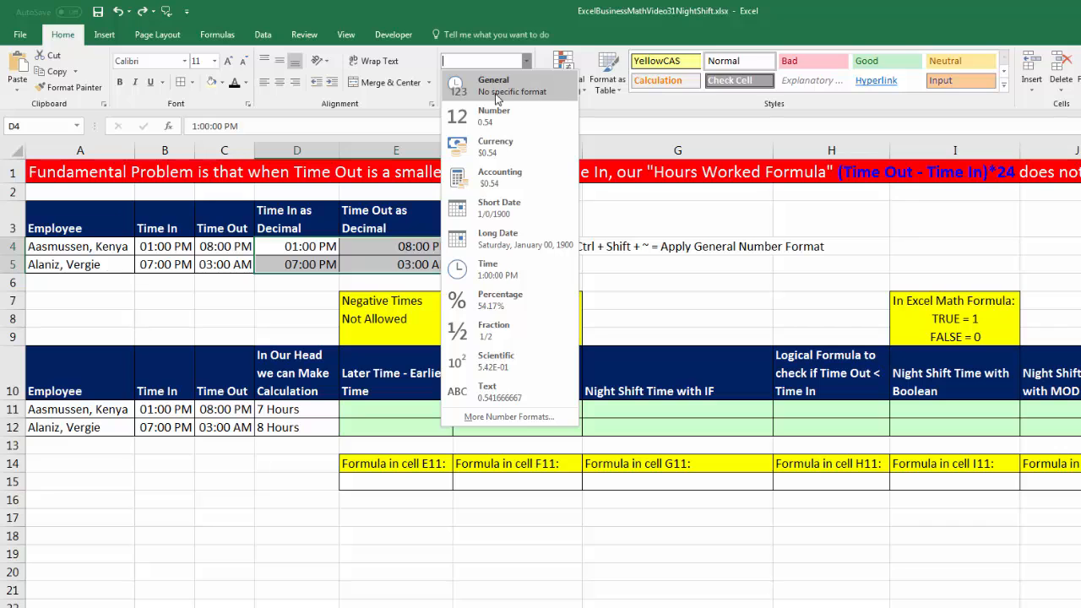
{"action": "key", "text": "Escape"}
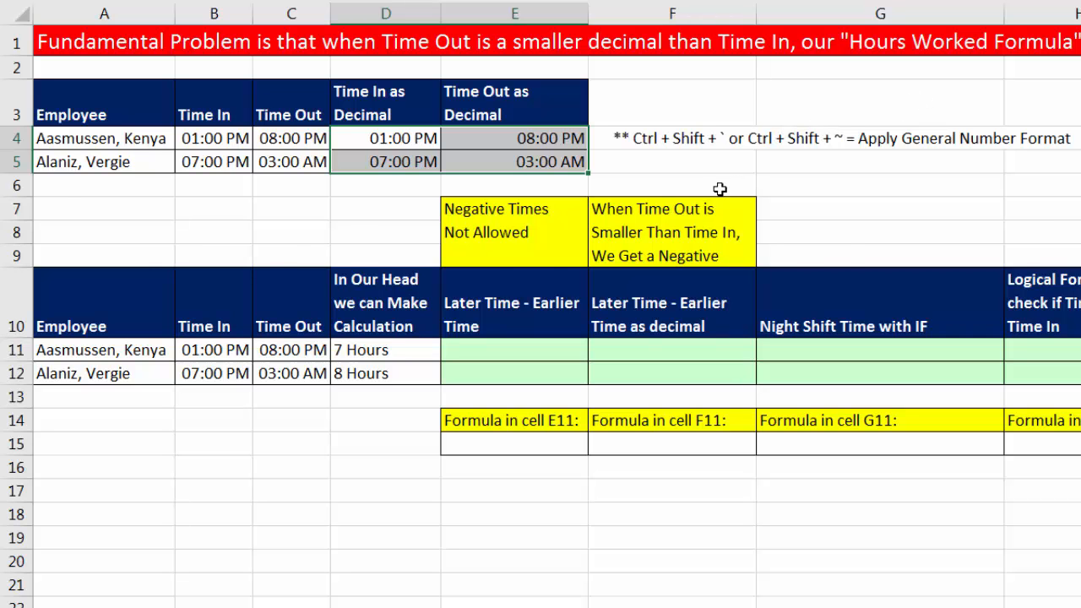
{"action": "key", "text": "ctrl+shift+grave"}
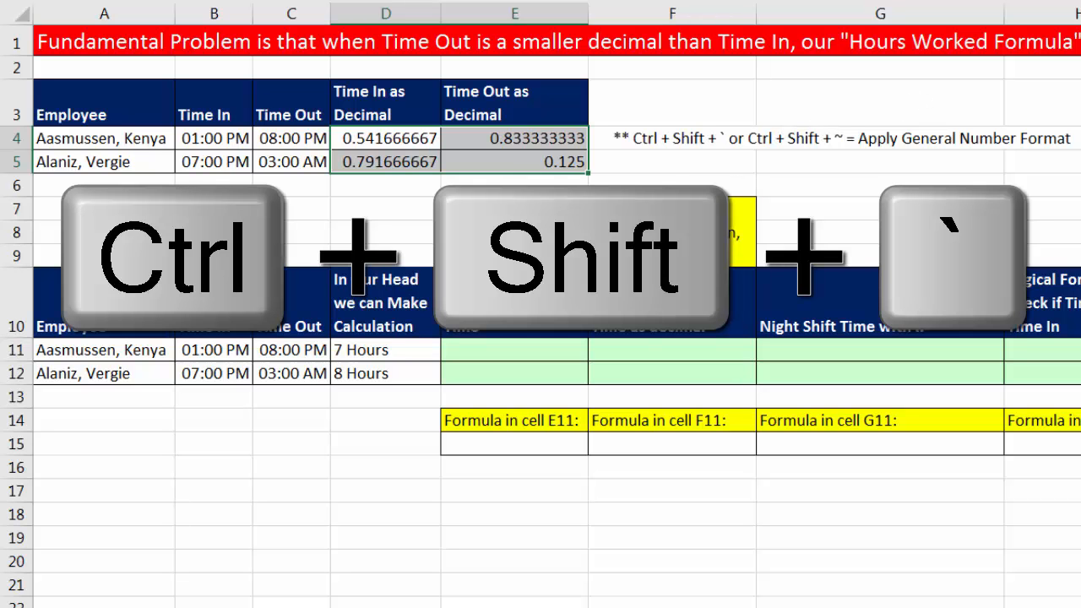
Step: Compare the Time In and Time Out decimals in D4:E5 and check the negative-times note in E7:E9
{"action": "left_click", "coordinate": [524, 139]}
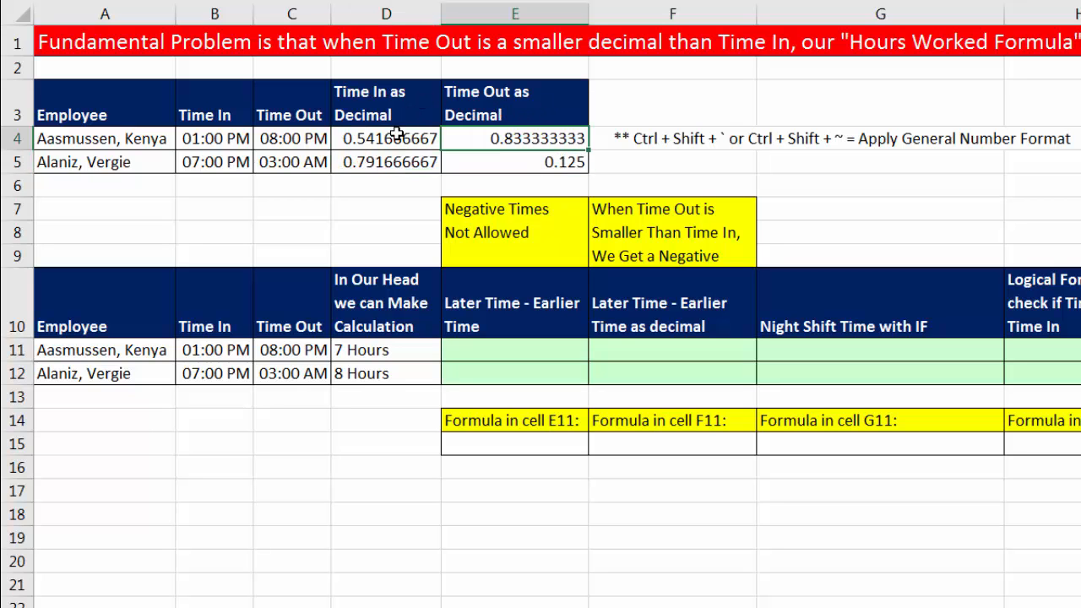
{"action": "left_click", "coordinate": [532, 161]}
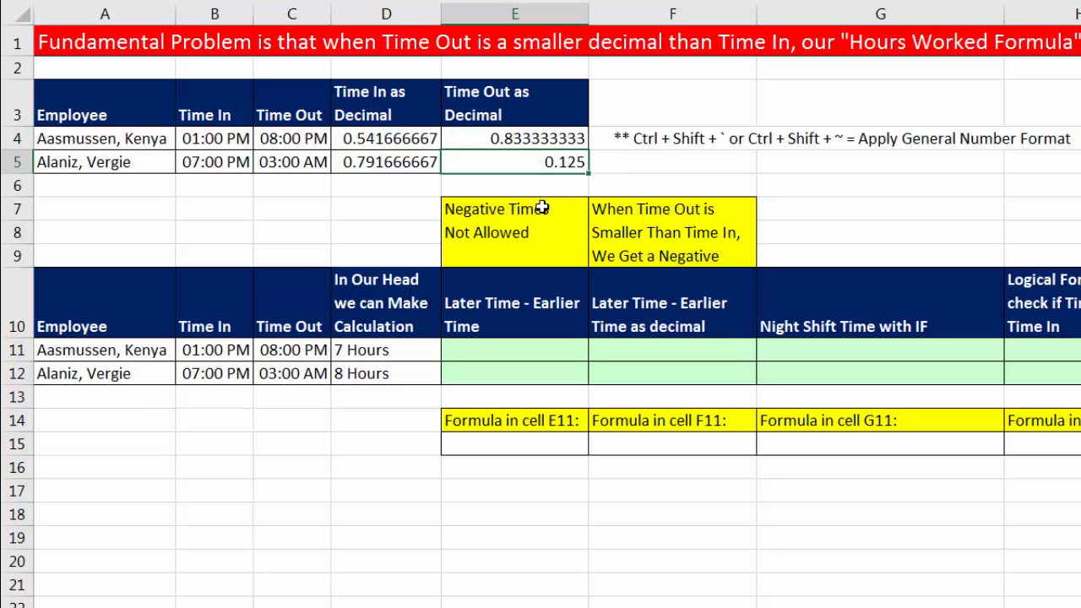
{"action": "left_click", "coordinate": [369, 164]}
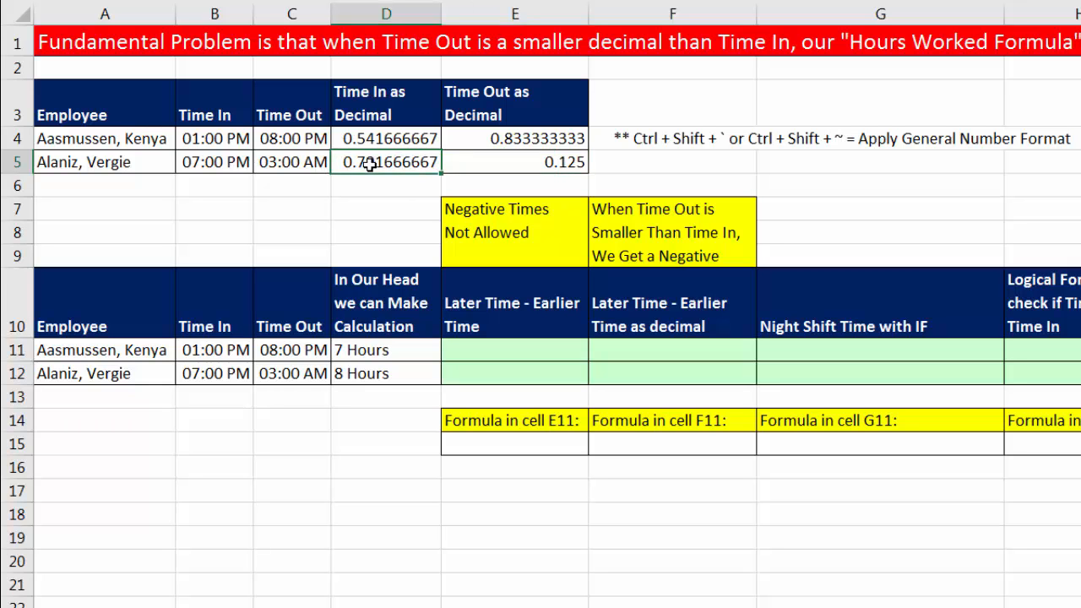
{"action": "left_click", "coordinate": [462, 212]}
{"action": "left_click_drag", "start_coordinate": [462, 212], "coordinate": [469, 254]}
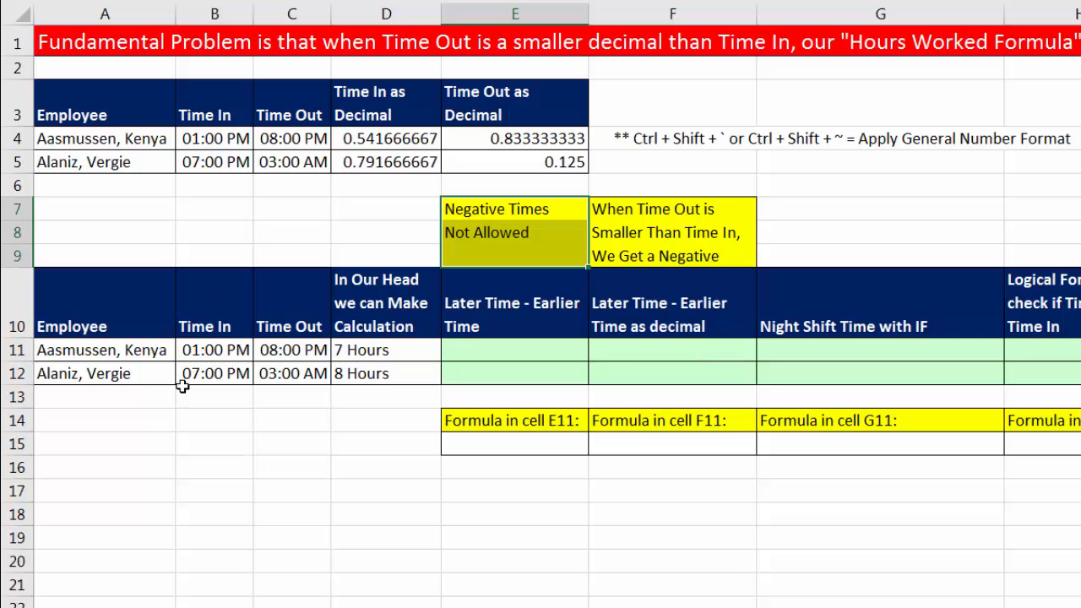
Step: Enter =C11-B11 in E11 to subtract Time In from Time Out, and copy the formula down to E12
{"action": "left_click", "coordinate": [473, 350]}
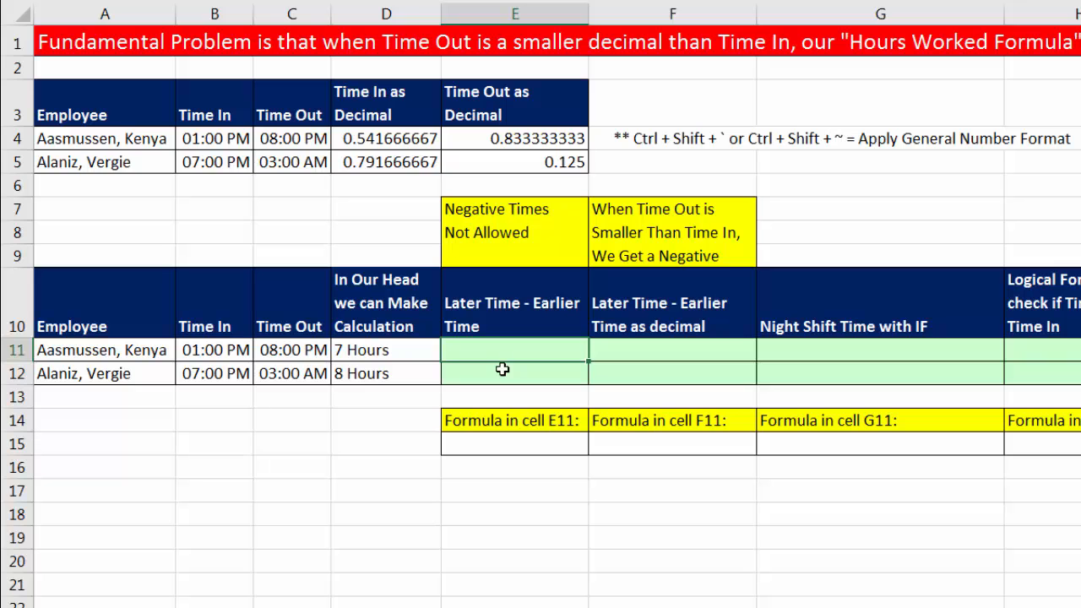
{"action": "left_click", "coordinate": [306, 350]}
{"action": "type", "text": "-"}
{"action": "left_click", "coordinate": [218, 353]}
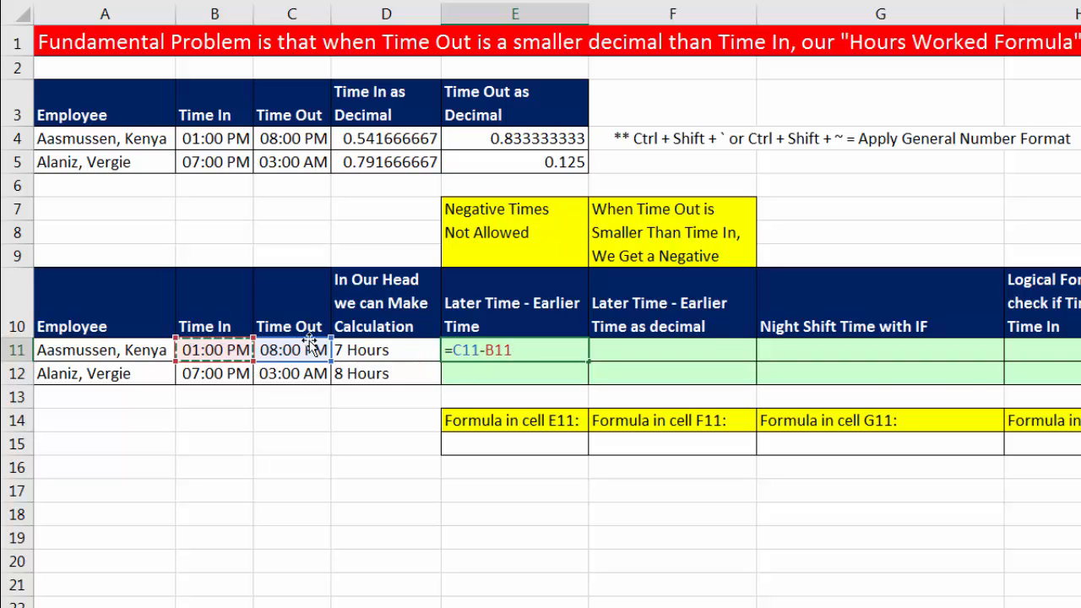
{"action": "key", "text": "ctrl+Return"}
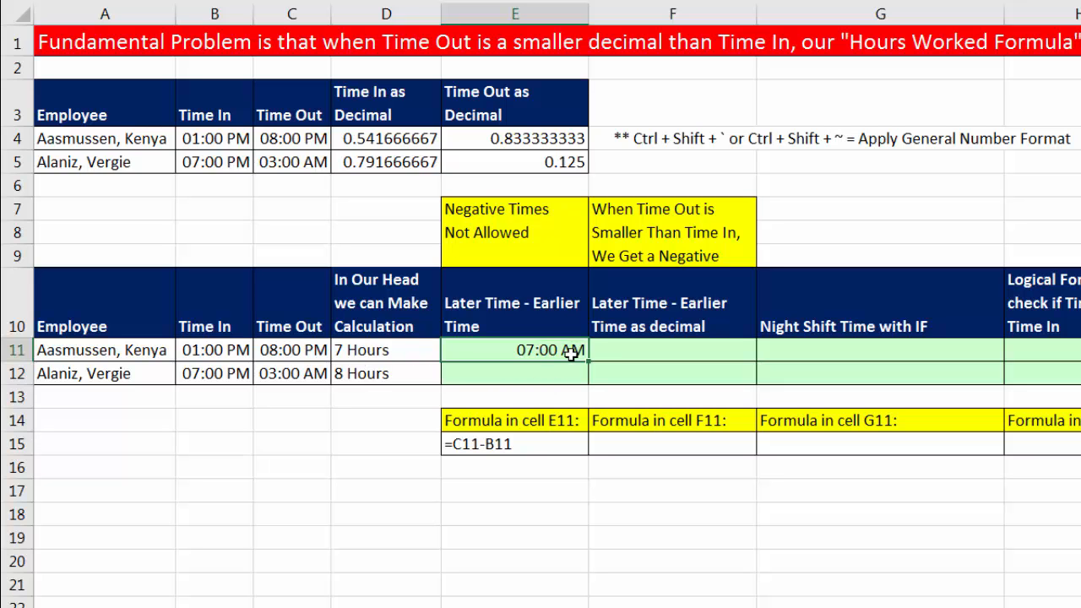
{"action": "left_click_drag", "start_coordinate": [592, 362], "coordinate": [591, 382]}
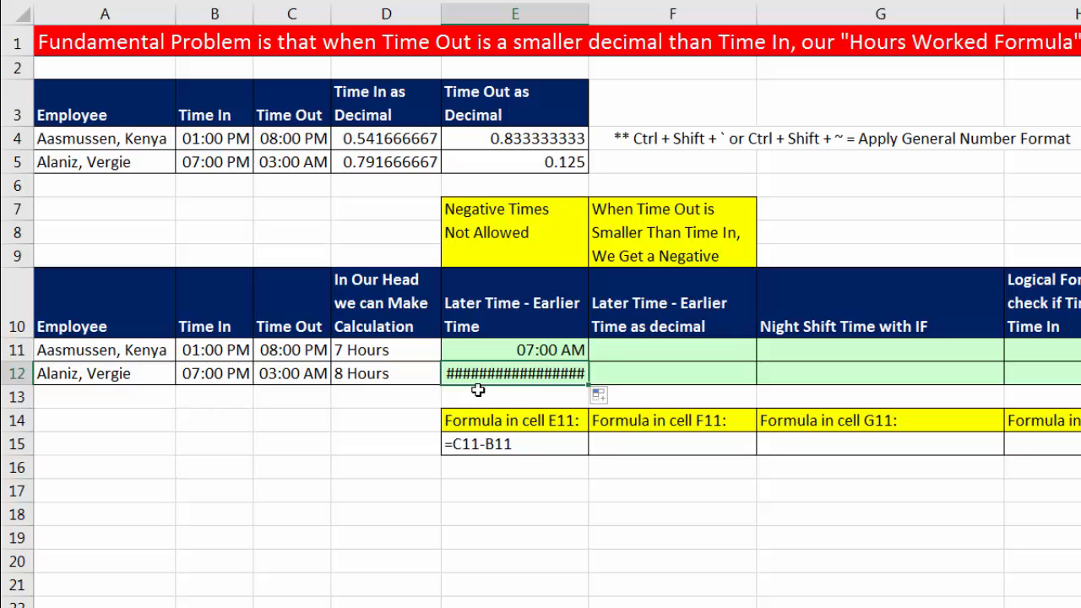
Step: Try widening column E to display the result in E12, and undo the width change
{"action": "mouse_move", "coordinate": [488, 373]}
{"action": "left_click_drag", "start_coordinate": [629, 21], "coordinate": [969, 24]}
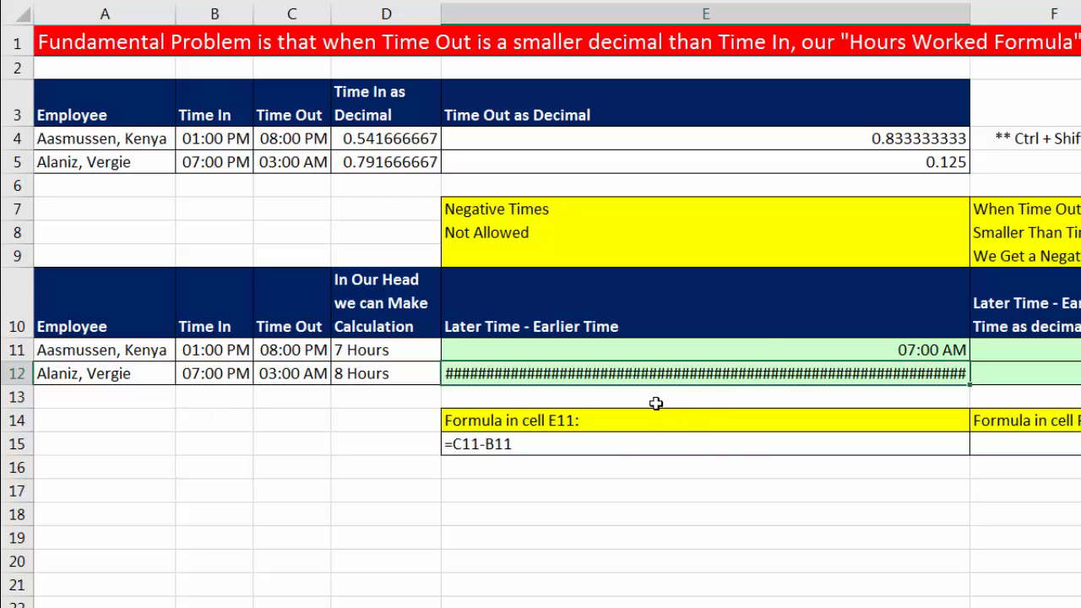
{"action": "key", "text": "ctrl+z"}
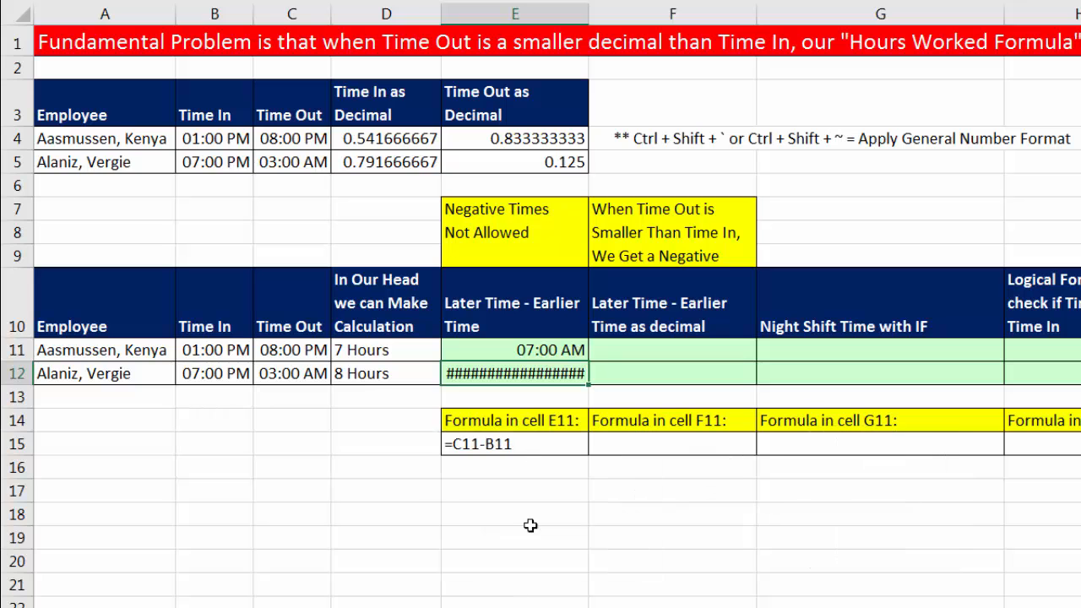
Step: Enter =C11-B11 in F11, apply the General number format, and copy it down to F12
{"action": "left_click", "coordinate": [630, 349]}
{"action": "type", "text": "="}
{"action": "left_click", "coordinate": [291, 350]}
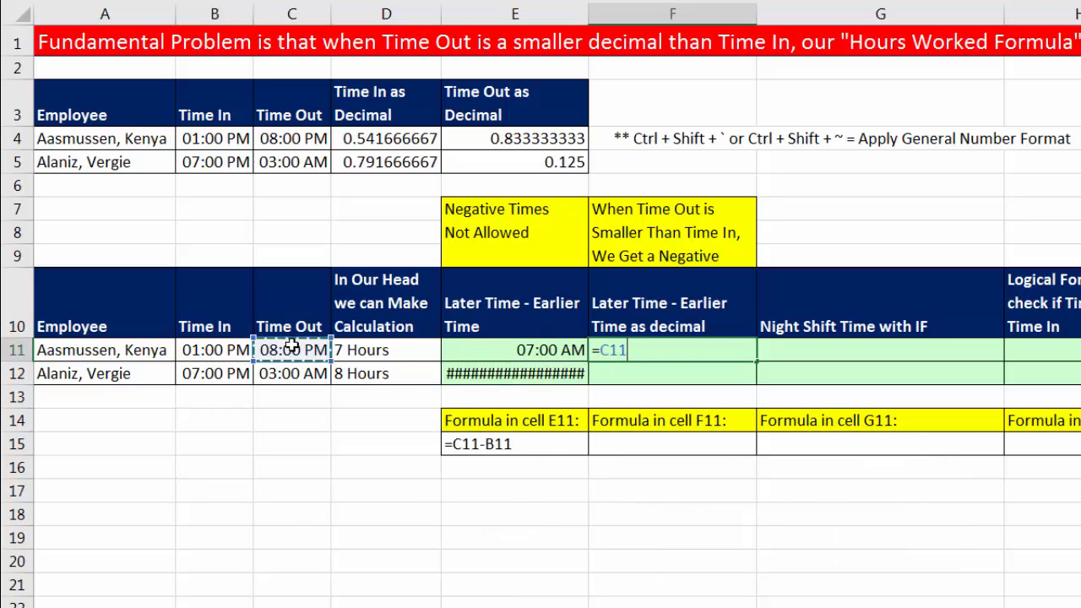
{"action": "type", "text": "-"}
{"action": "left_click", "coordinate": [222, 347]}
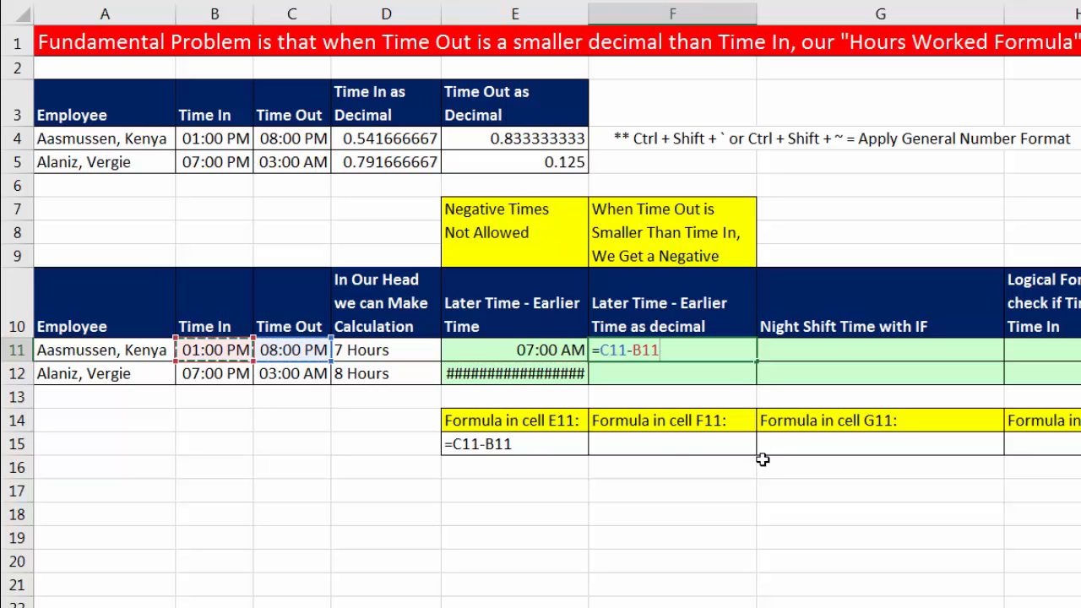
{"action": "key", "text": "ctrl+Return"}
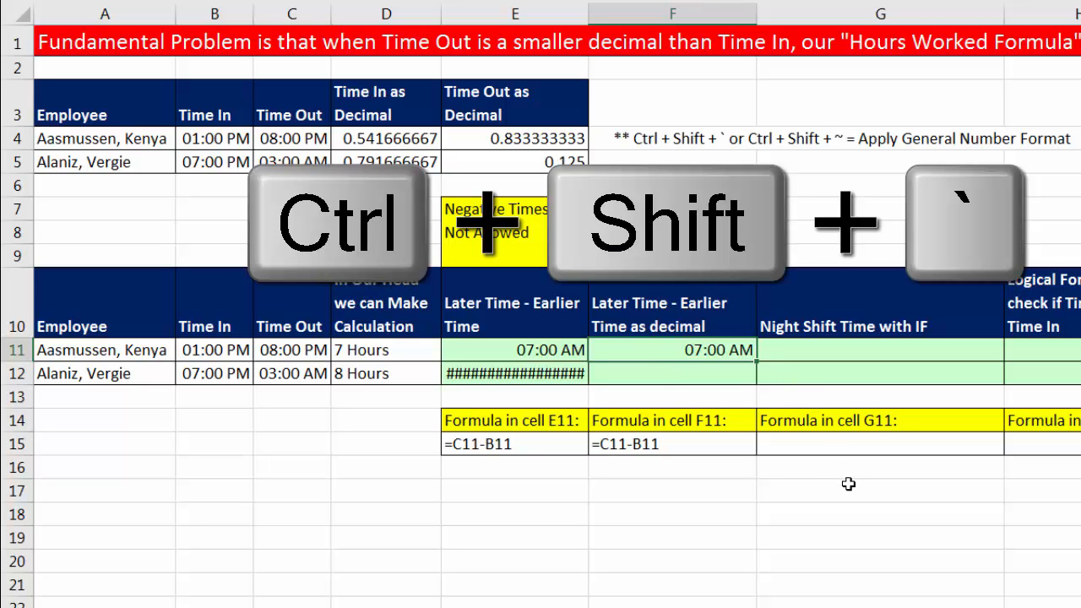
{"action": "key", "text": "ctrl+shift+grave"}
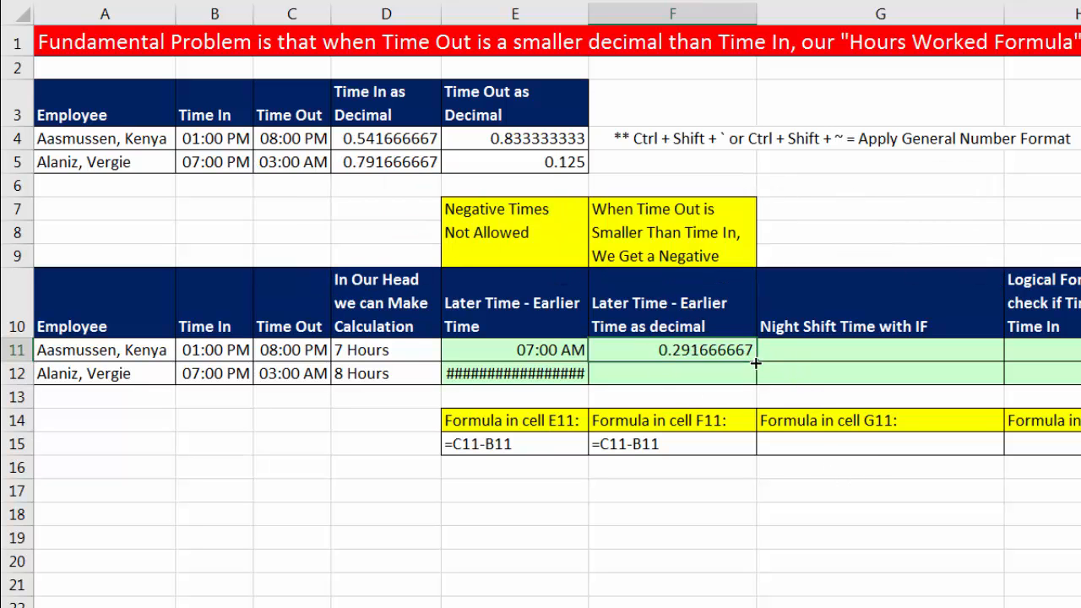
{"action": "left_click_drag", "start_coordinate": [756, 361], "coordinate": [763, 377]}
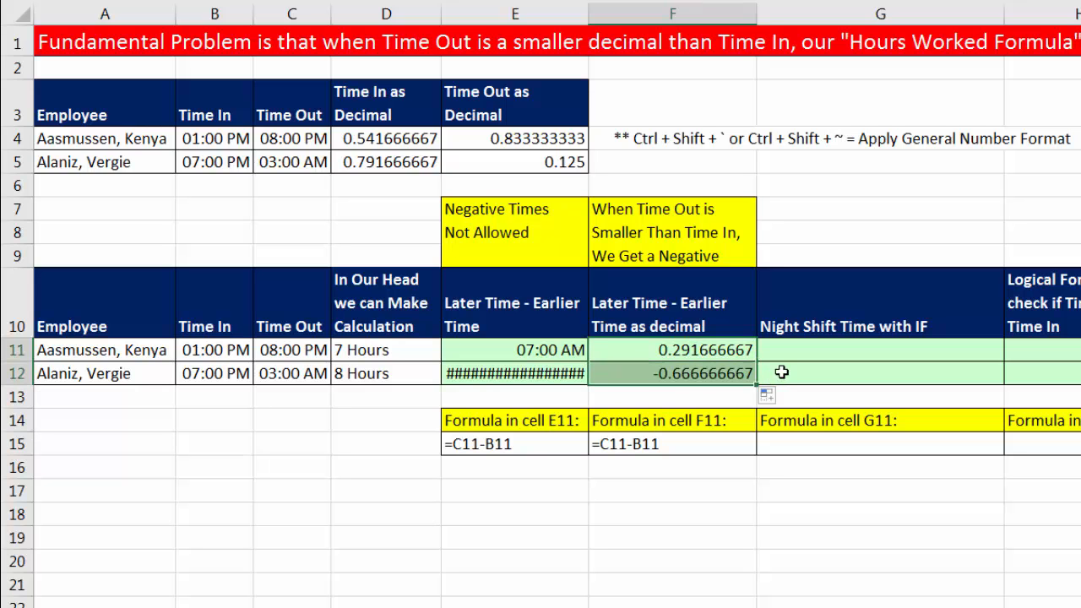
Step: Compare the results in F11:F12 with the mental calculations in D11:D12, and inspect the subtraction formula in F12
{"action": "left_click", "coordinate": [720, 357]}
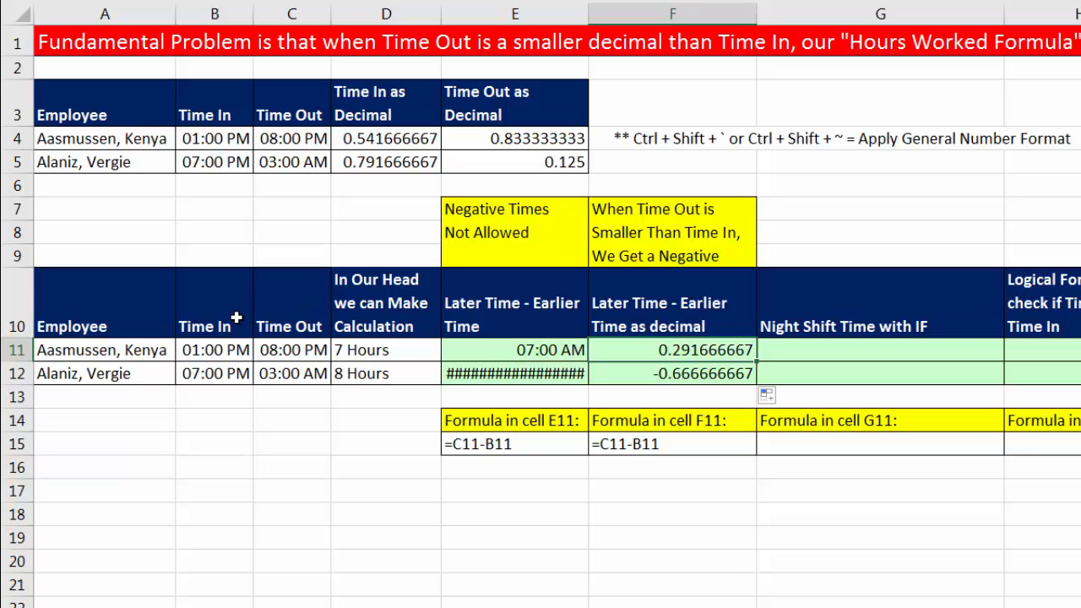
{"action": "left_click", "coordinate": [657, 375]}
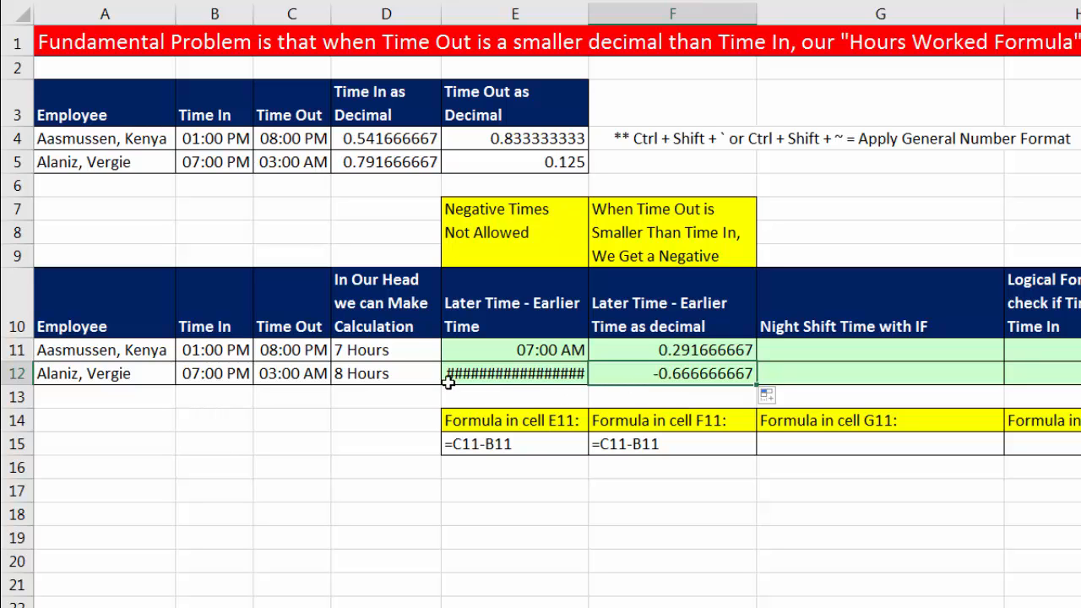
{"action": "left_click", "coordinate": [381, 350]}
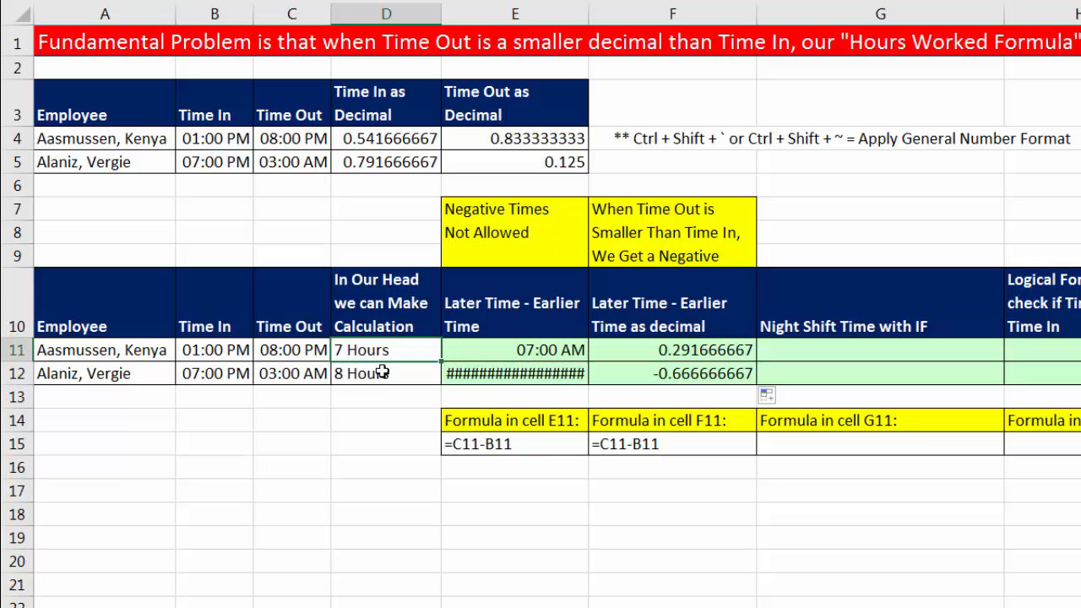
{"action": "left_click", "coordinate": [383, 372]}
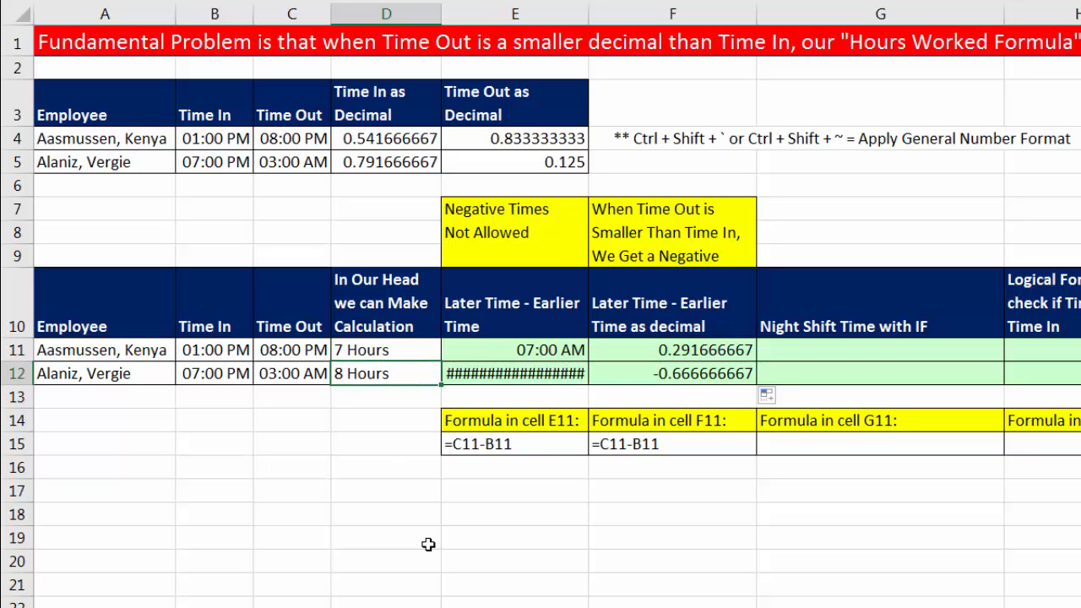
{"action": "left_click", "coordinate": [624, 373]}
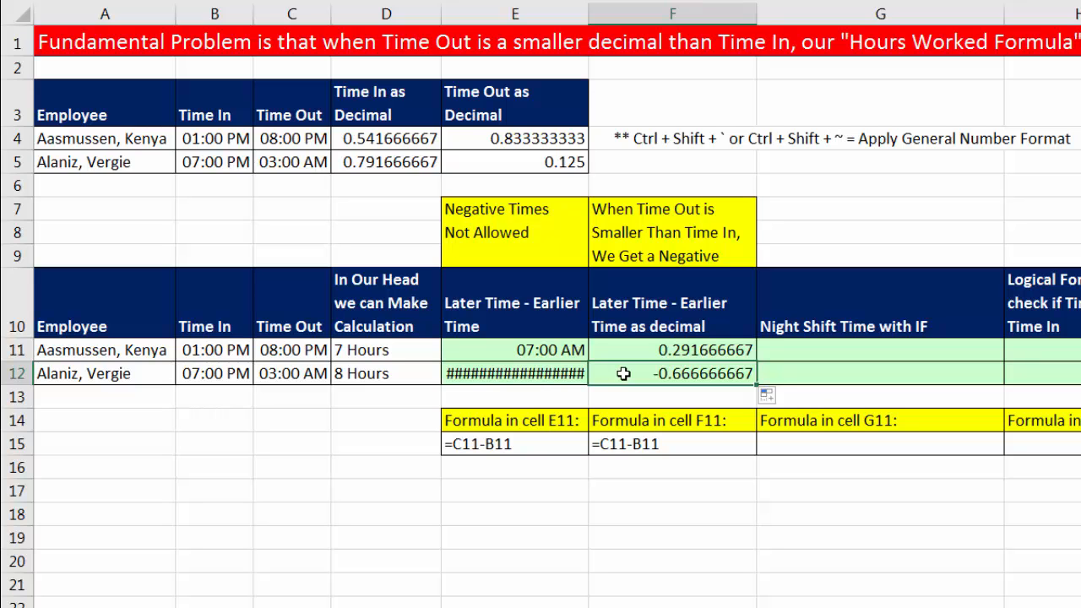
{"action": "double_click", "coordinate": [623, 373]}
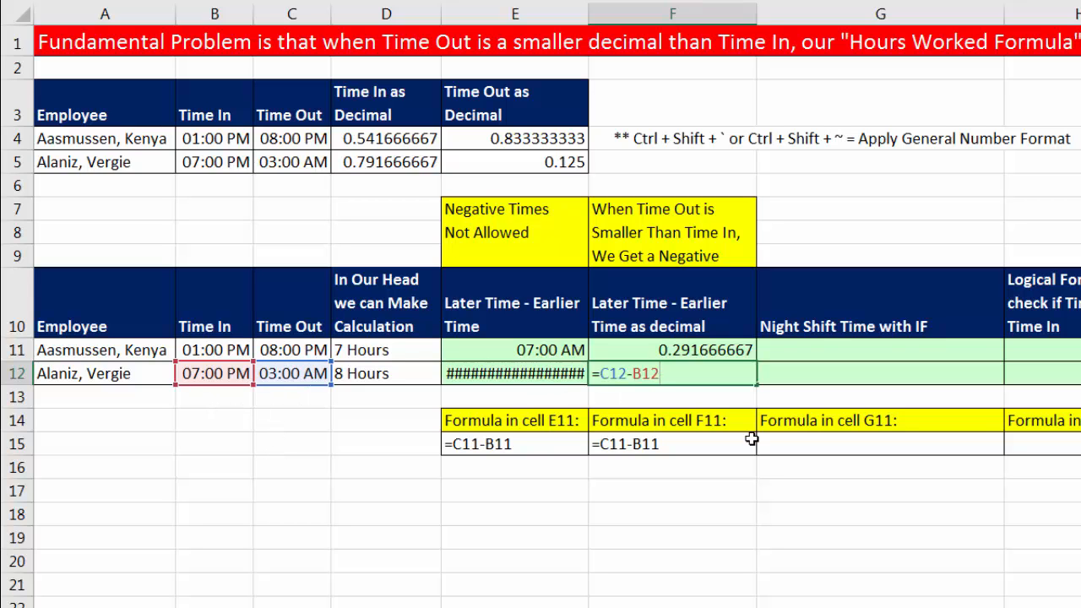
{"action": "key", "text": "ctrl+Return"}
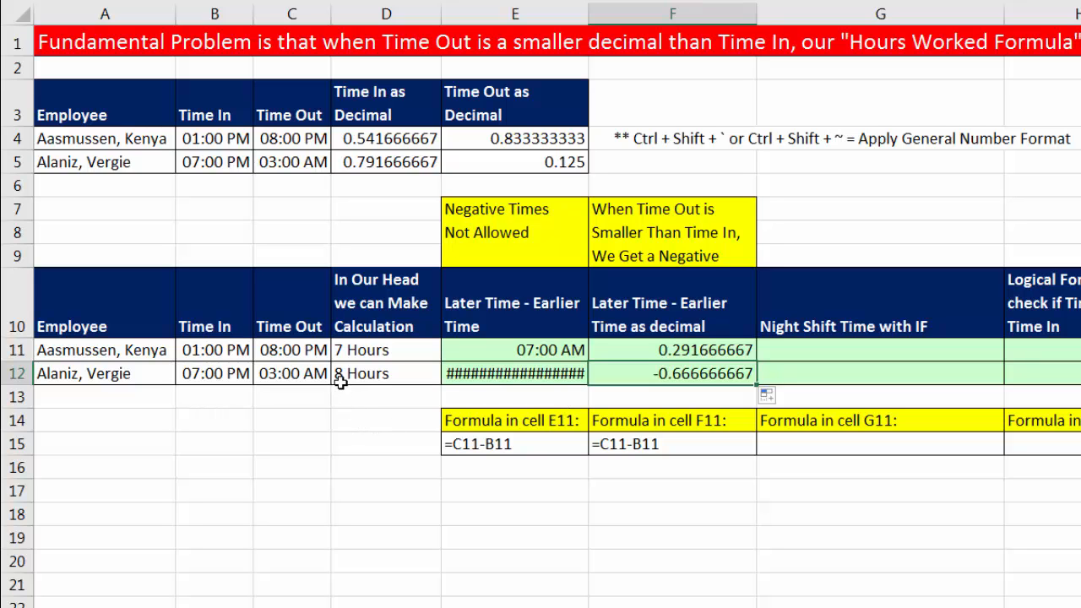
{"action": "double_click", "coordinate": [700, 382]}
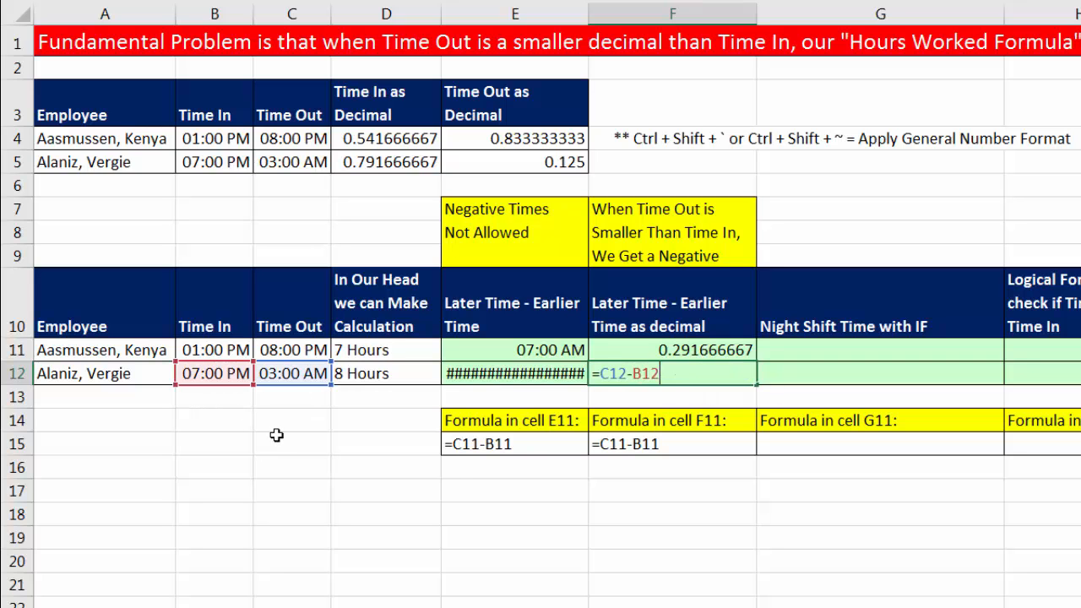
{"action": "key", "text": "ctrl+Return"}
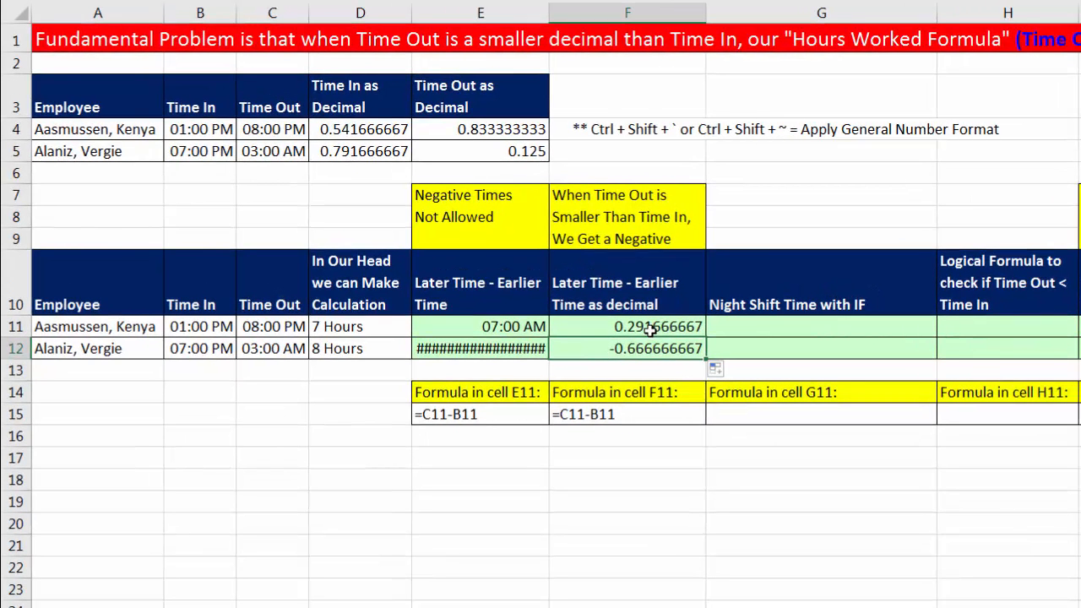
Step: Check the day shift result in F11 against the Time In and Time Out values in B11:C12
{"action": "left_click", "coordinate": [649, 331]}
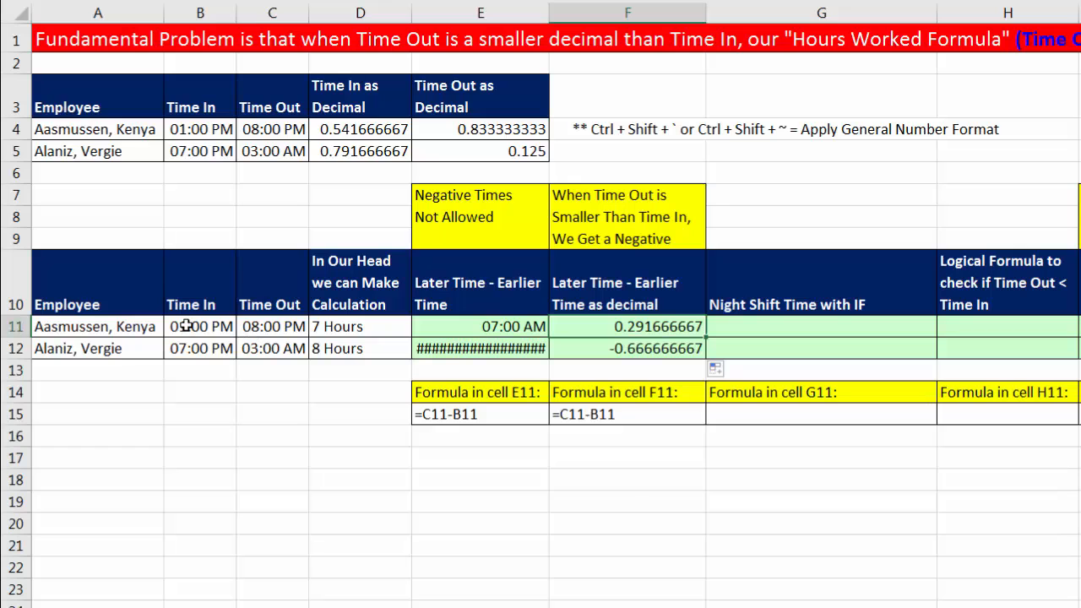
{"action": "left_click", "coordinate": [270, 329]}
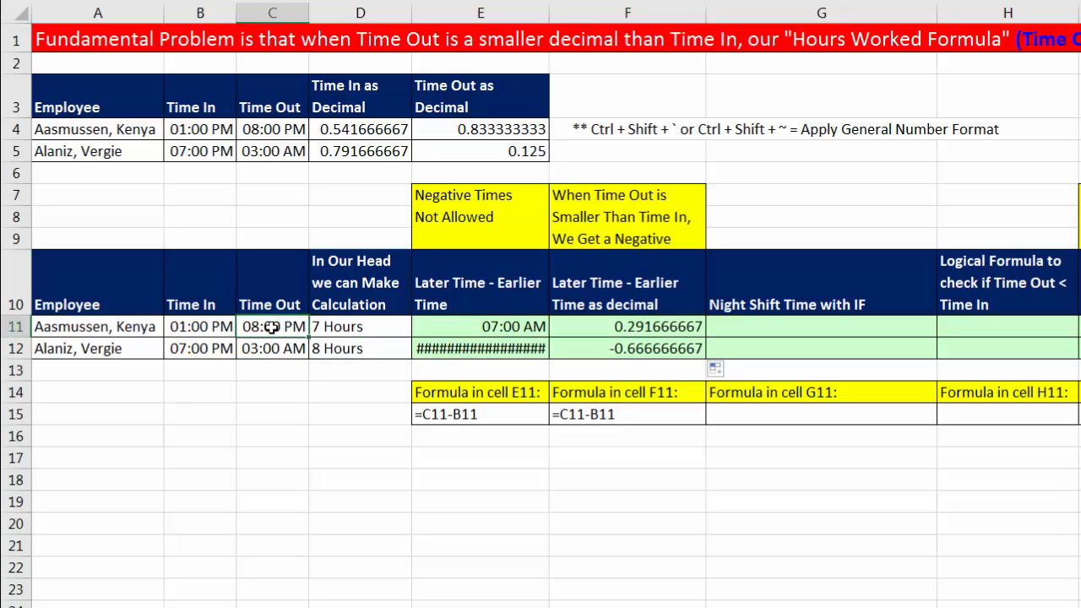
{"action": "left_click", "coordinate": [217, 330]}
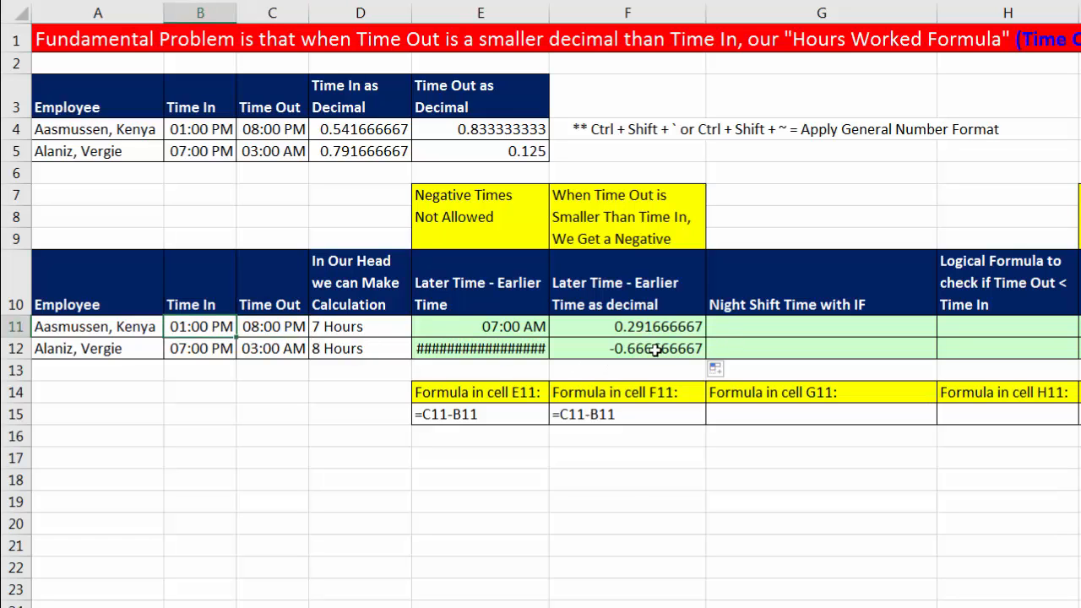
{"action": "left_click_drag", "start_coordinate": [228, 338], "coordinate": [264, 349]}
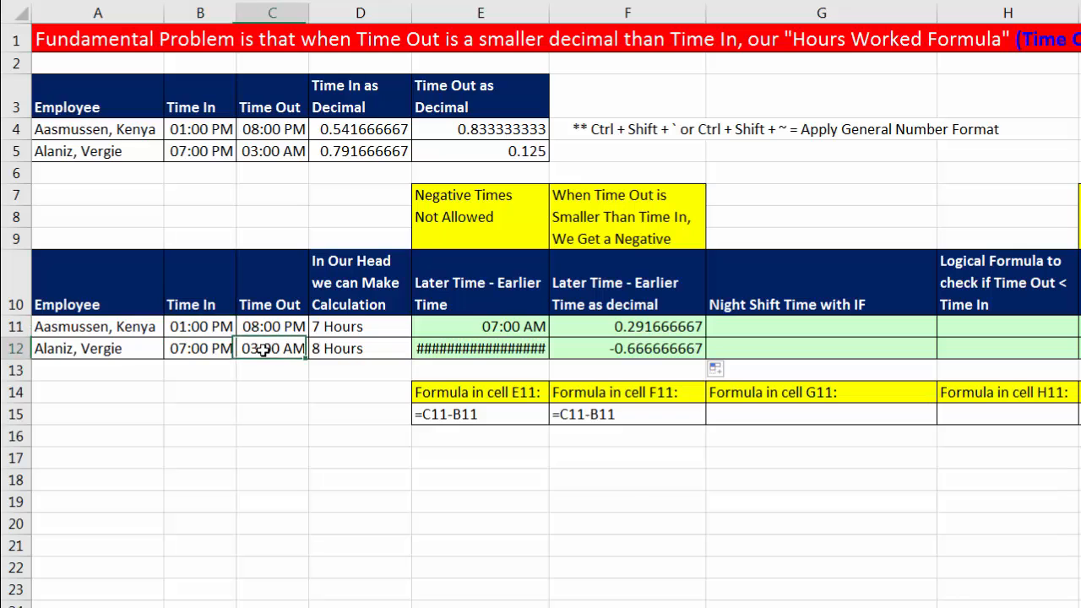
{"action": "left_click", "coordinate": [198, 347]}
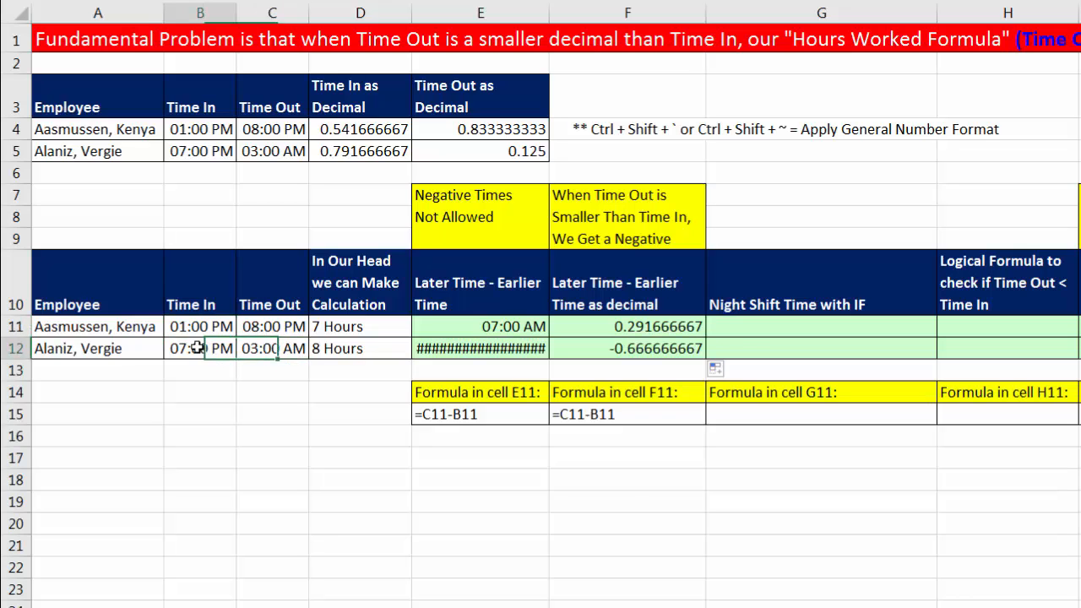
Step: Enter =C11-B11 in G11 for the day shift and apply the General number format
{"action": "left_click", "coordinate": [747, 330]}
{"action": "type", "text": "="}
{"action": "left_click", "coordinate": [277, 325]}
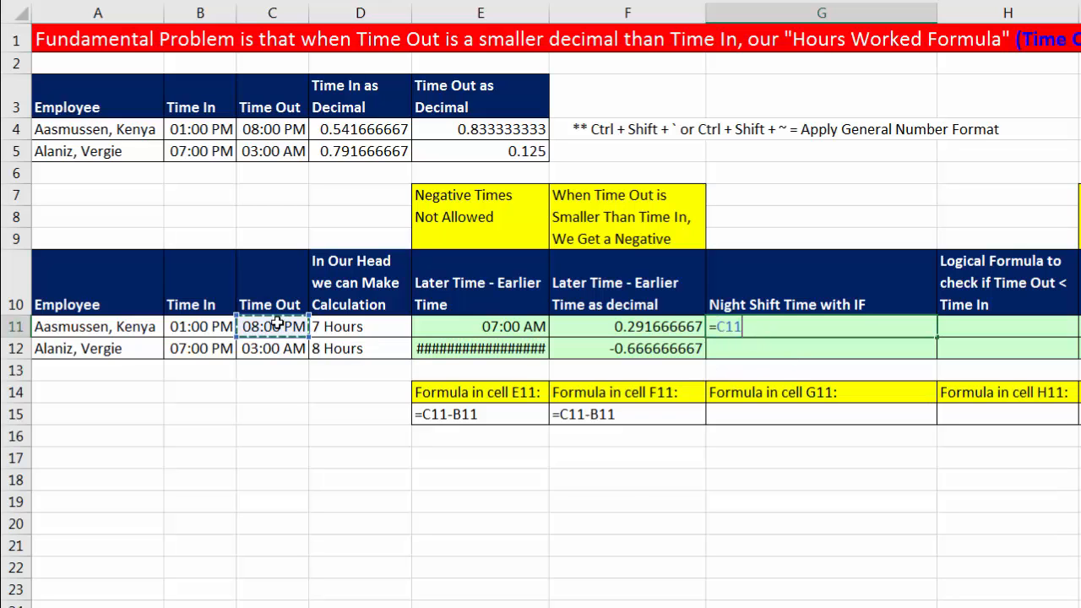
{"action": "type", "text": "-"}
{"action": "left_click", "coordinate": [176, 331]}
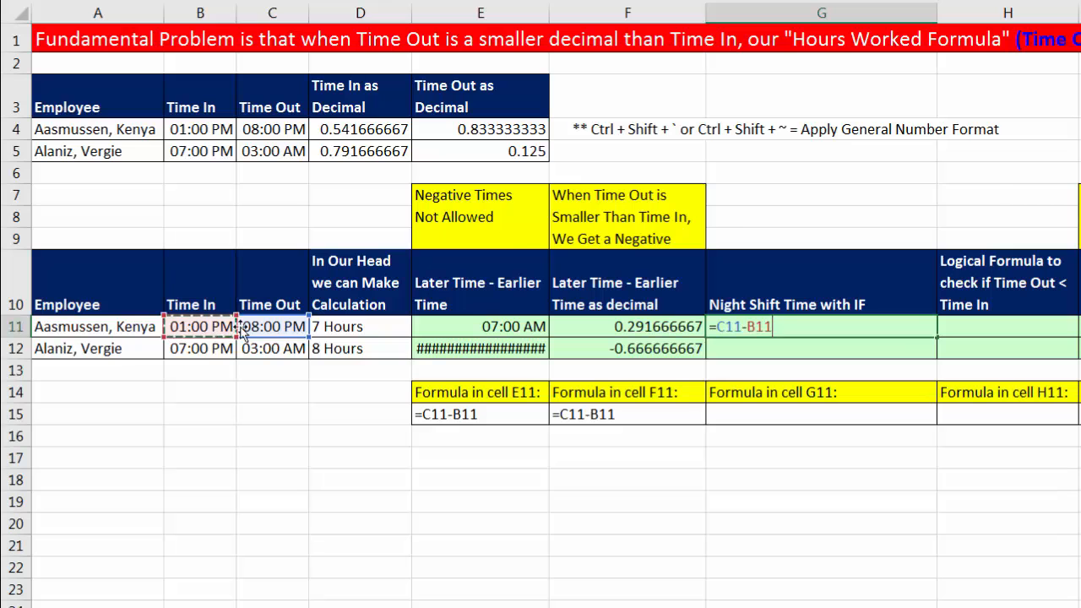
{"action": "key", "text": "ctrl+Return"}
{"action": "key", "text": "ctrl+shift+grave"}
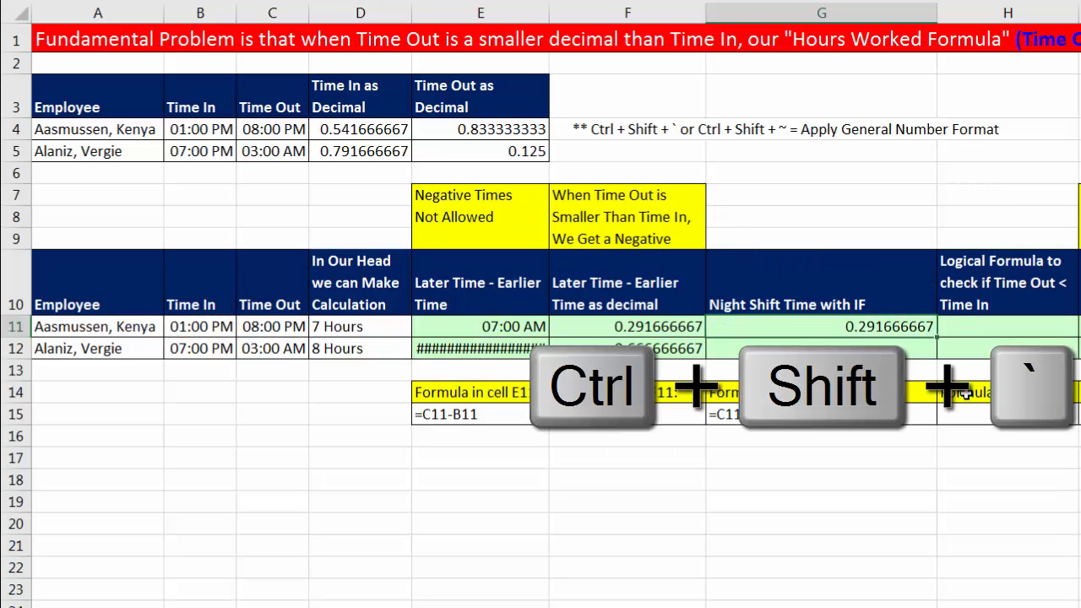
Step: Enter =C12-B12+1 in G12 for the night shift and apply the General number format
{"action": "left_click_drag", "start_coordinate": [772, 346], "coordinate": [829, 331]}
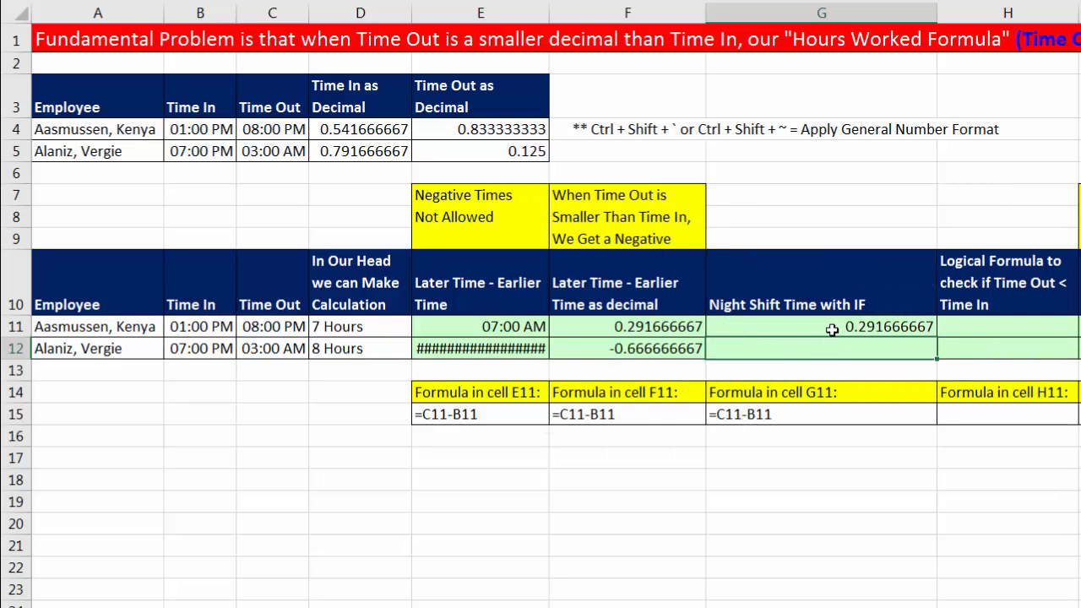
{"action": "type", "text": "="}
{"action": "left_click", "coordinate": [273, 351]}
{"action": "type", "text": "-"}
{"action": "left_click", "coordinate": [218, 340]}
{"action": "type", "text": "+1"}
{"action": "key", "text": "ctrl+Return"}
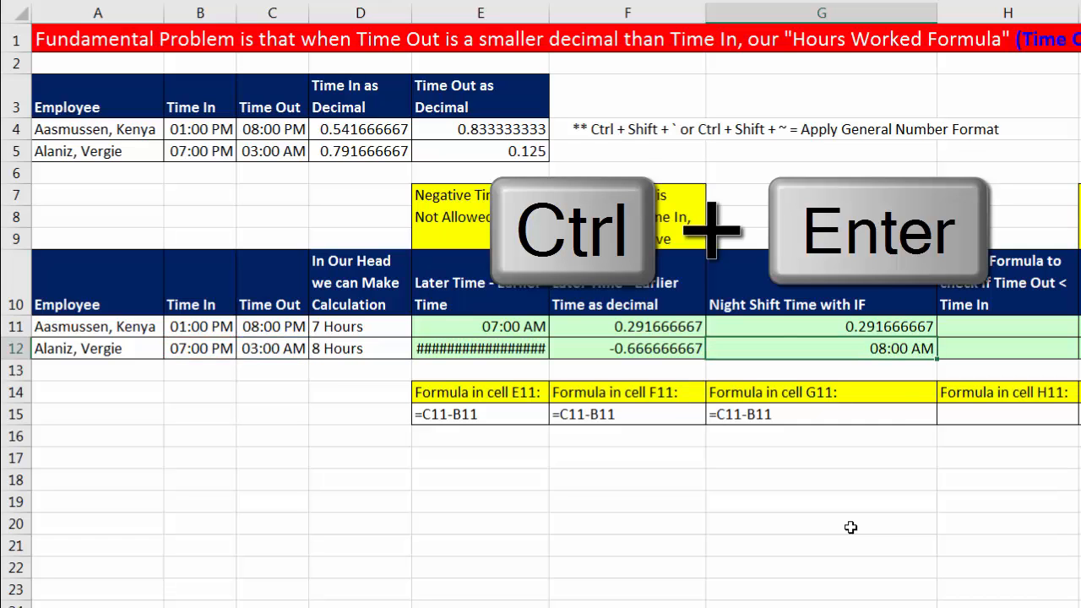
{"action": "key", "text": "ctrl+shift+grave"}
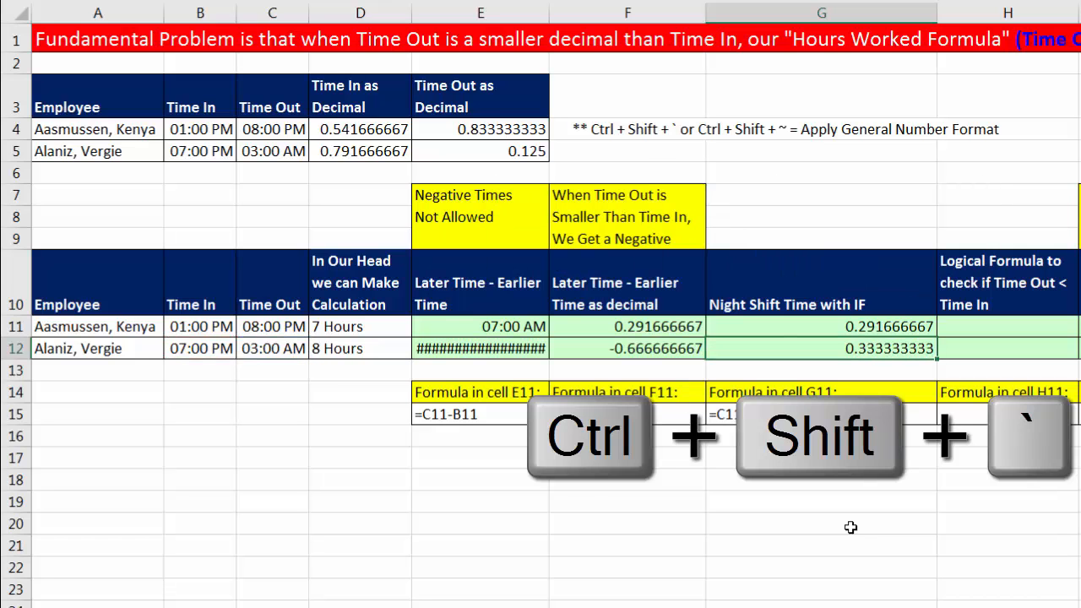
Step: Inspect and compare the day shift formula in G11 with the night shift formula in G12
{"action": "left_click", "coordinate": [867, 329]}
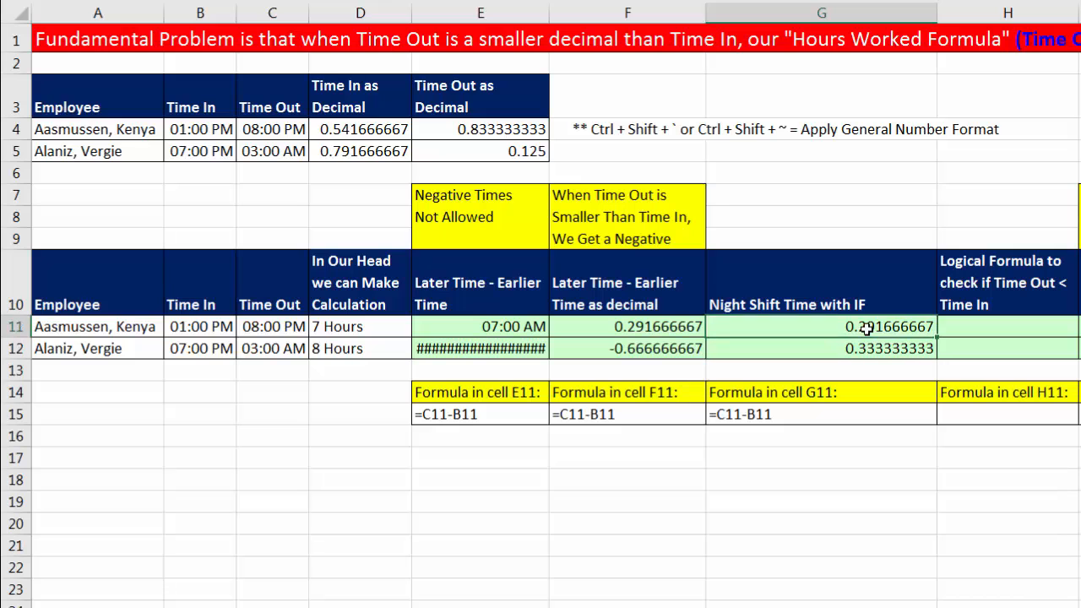
{"action": "key", "text": "F2"}
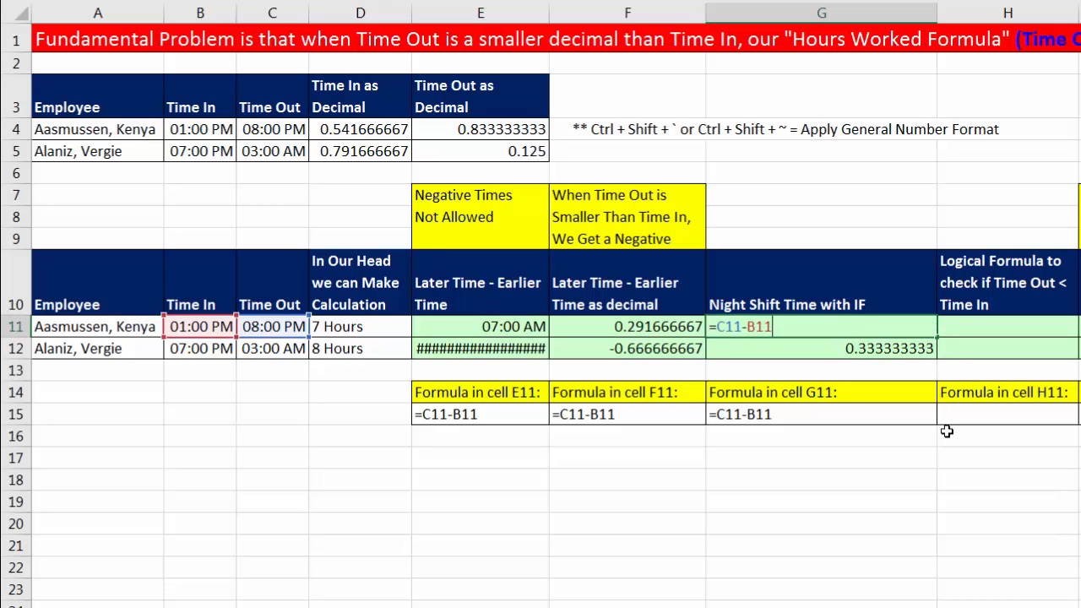
{"action": "key", "text": "Return"}
{"action": "key", "text": "F2"}
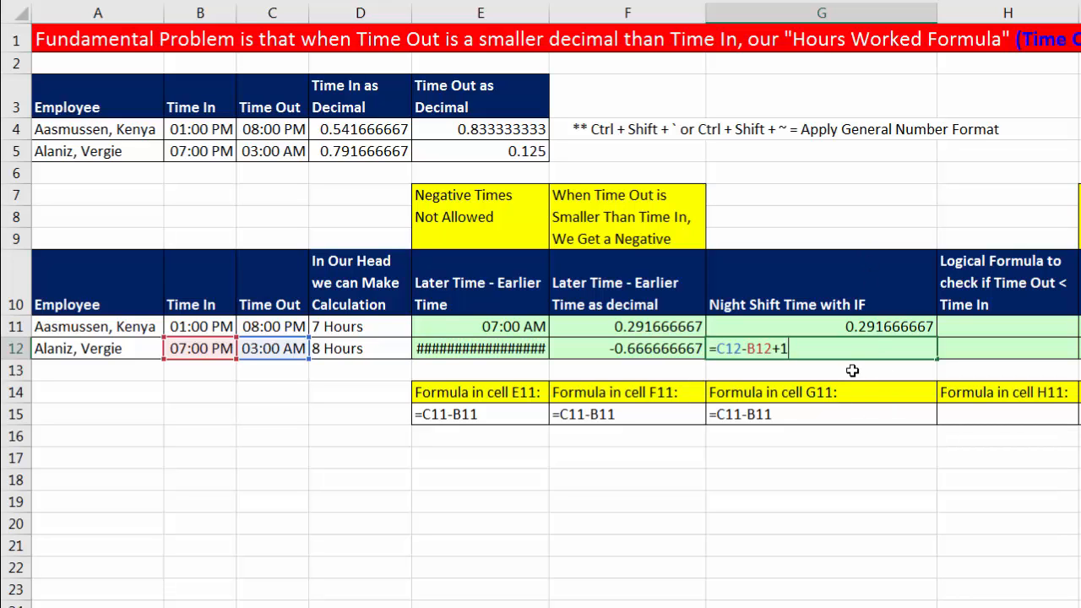
{"action": "key", "text": "ctrl+Return"}
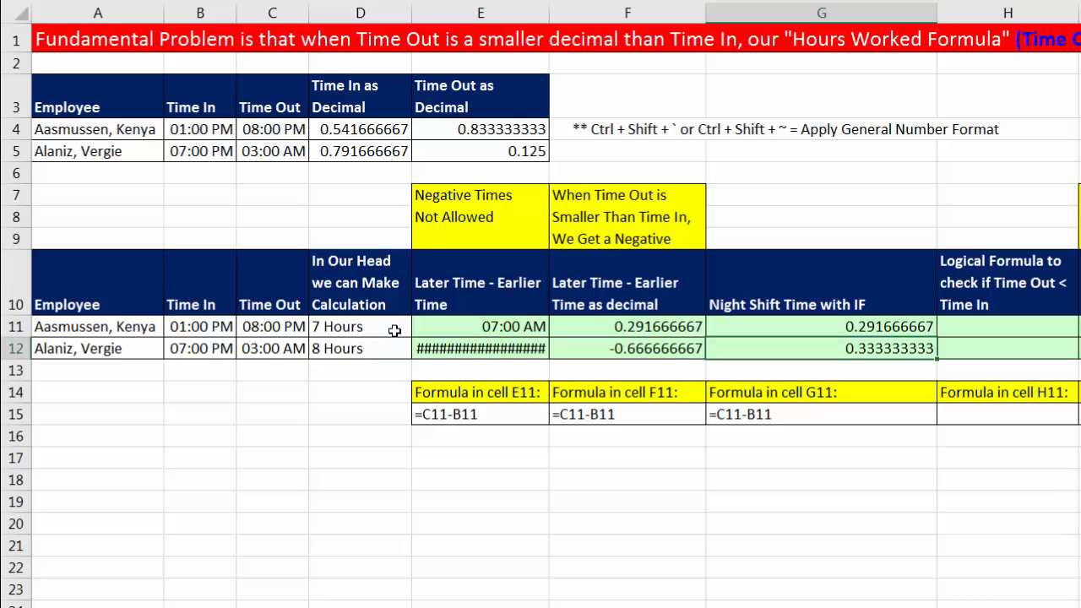
{"action": "double_click", "coordinate": [807, 325]}
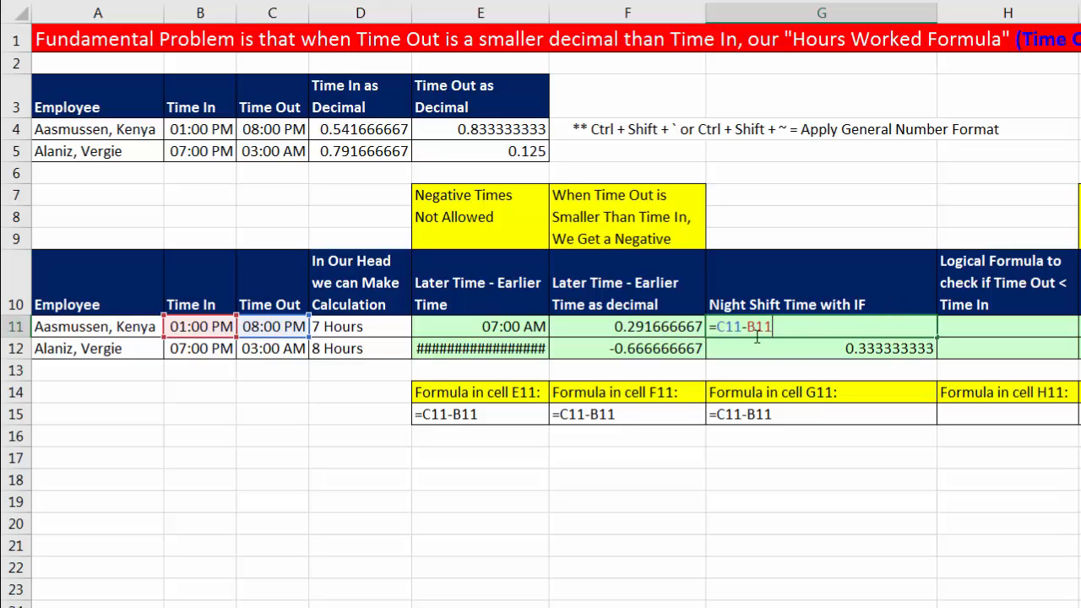
{"action": "key", "text": "Return"}
{"action": "double_click", "coordinate": [790, 348]}
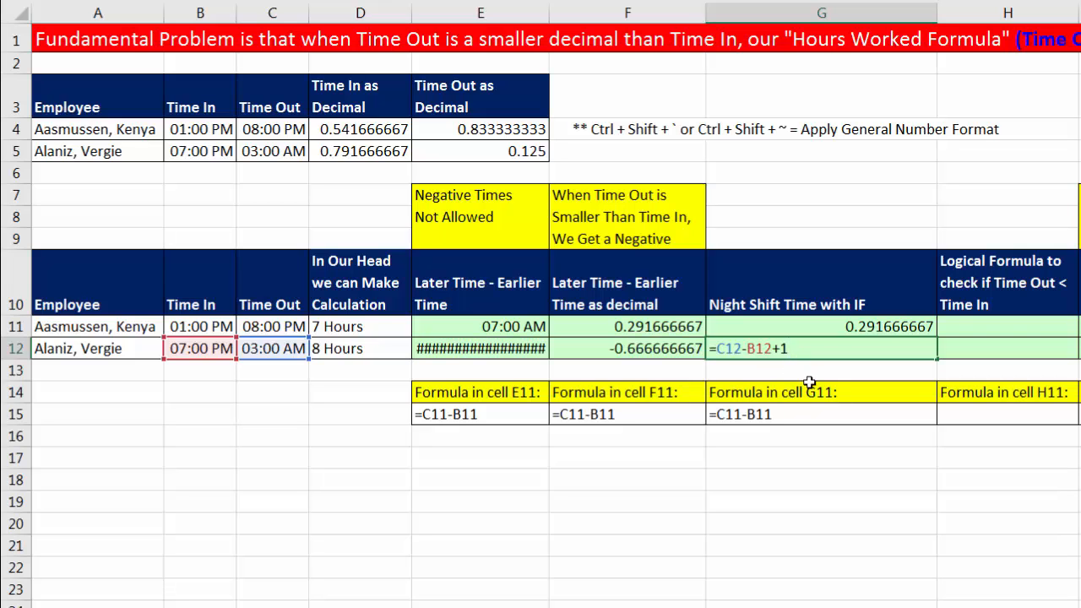
{"action": "key", "text": "ctrl+Return"}
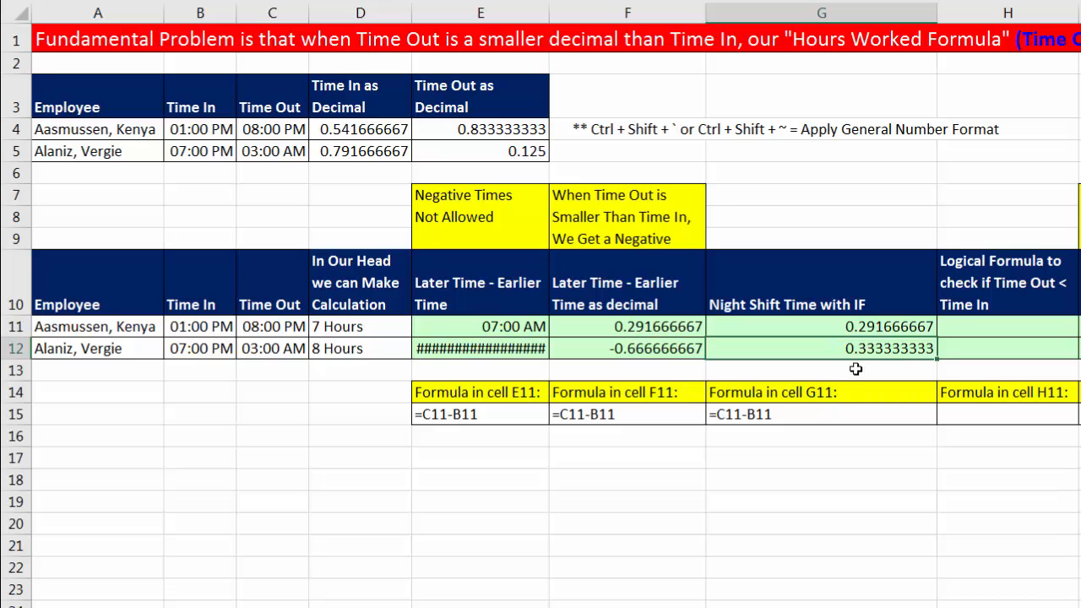
{"action": "double_click", "coordinate": [887, 330]}
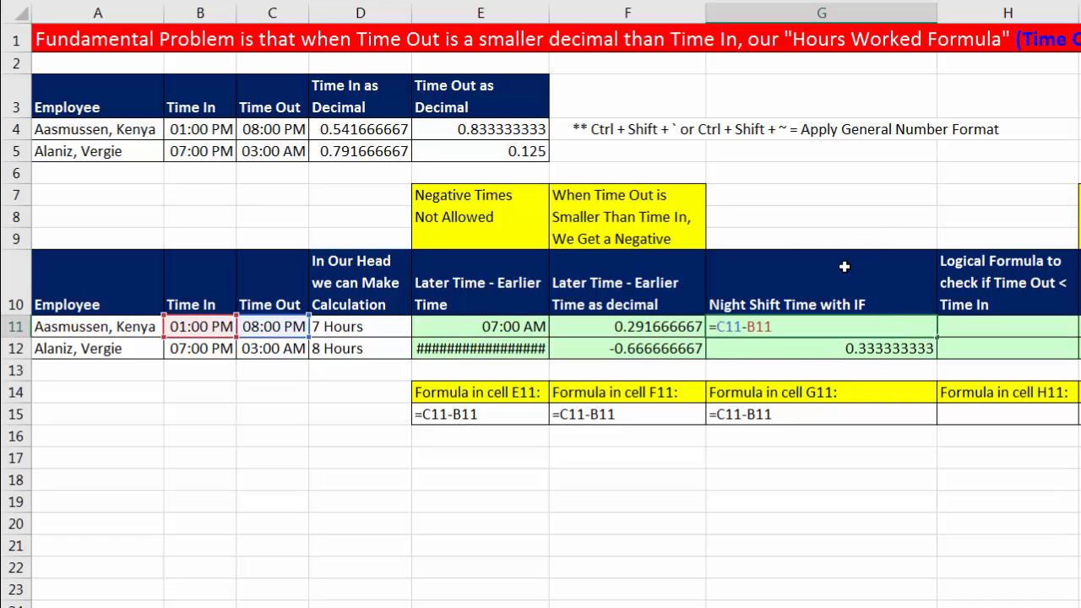
{"action": "left_click", "coordinate": [874, 348]}
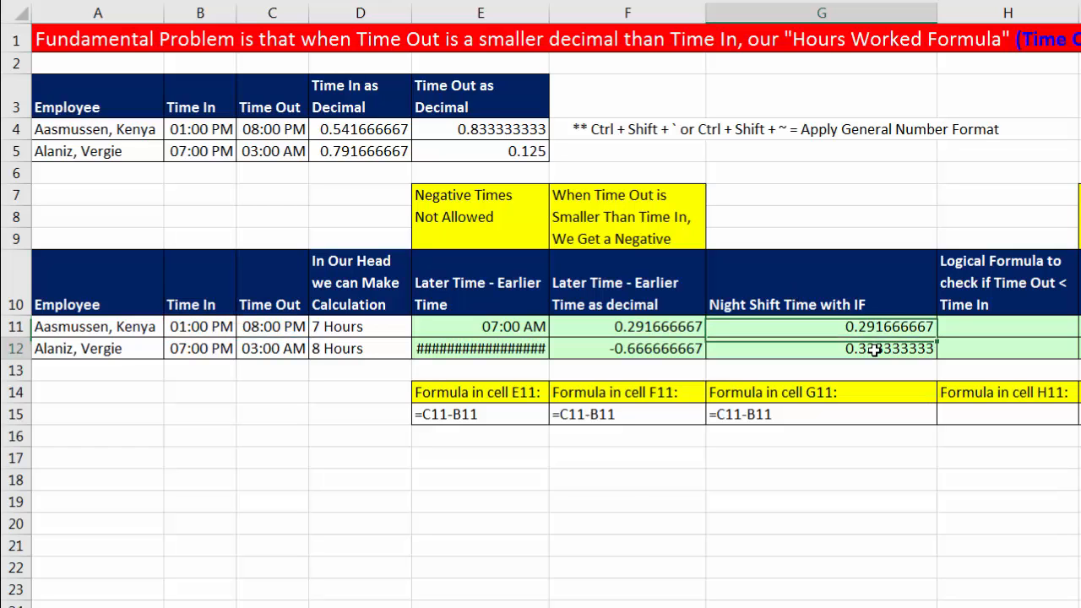
{"action": "double_click", "coordinate": [874, 348]}
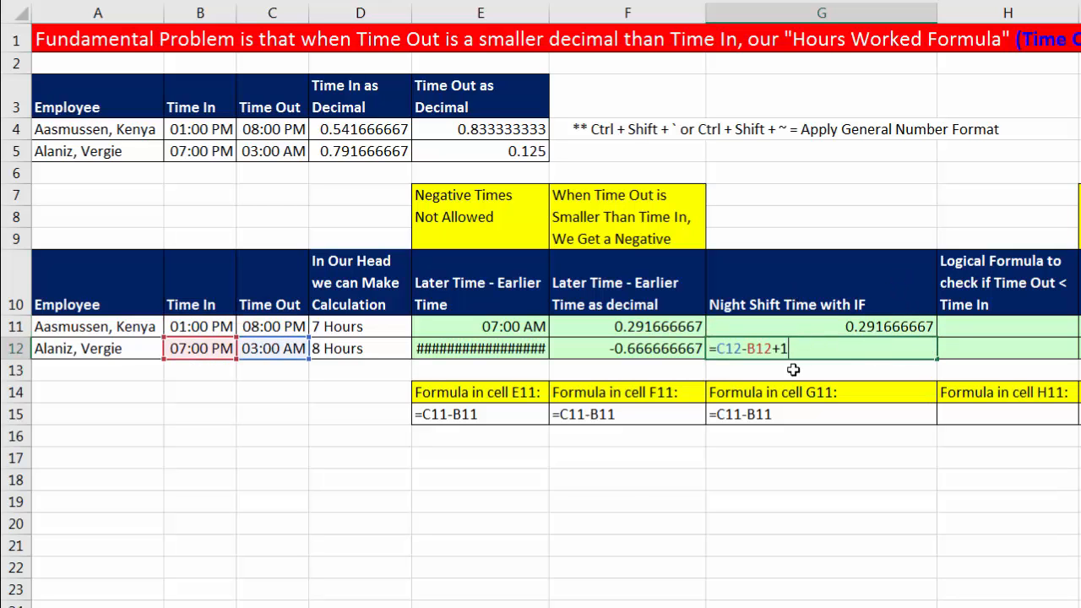
{"action": "key", "text": "ctrl+Return"}
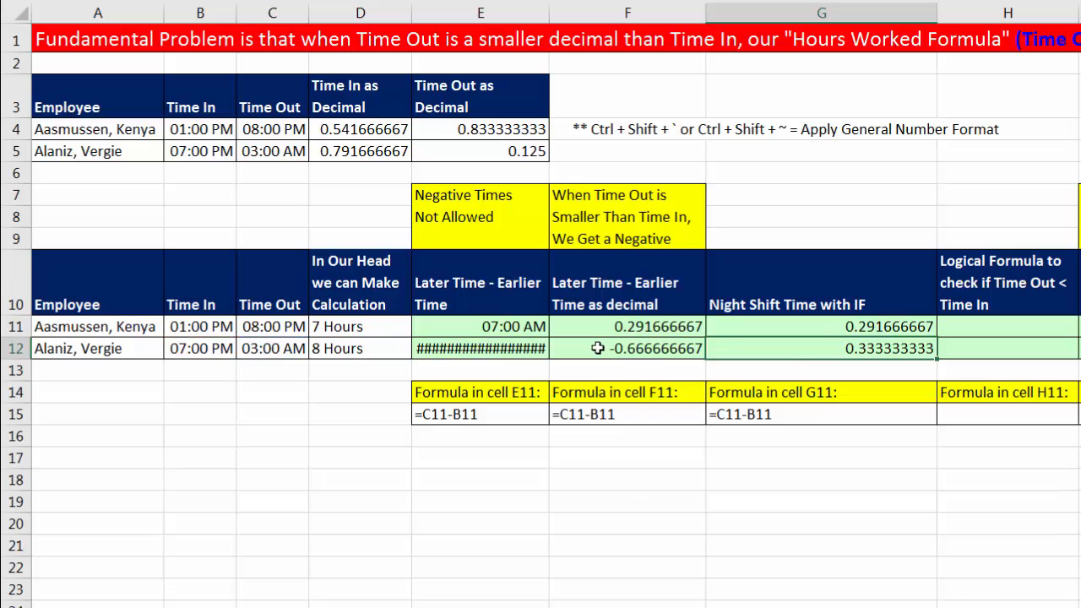
Step: Enter the logical formula =C11<B11 in H11 to test whether Time Out is less than Time In, and copy it to H12
{"action": "left_click", "coordinate": [267, 353]}
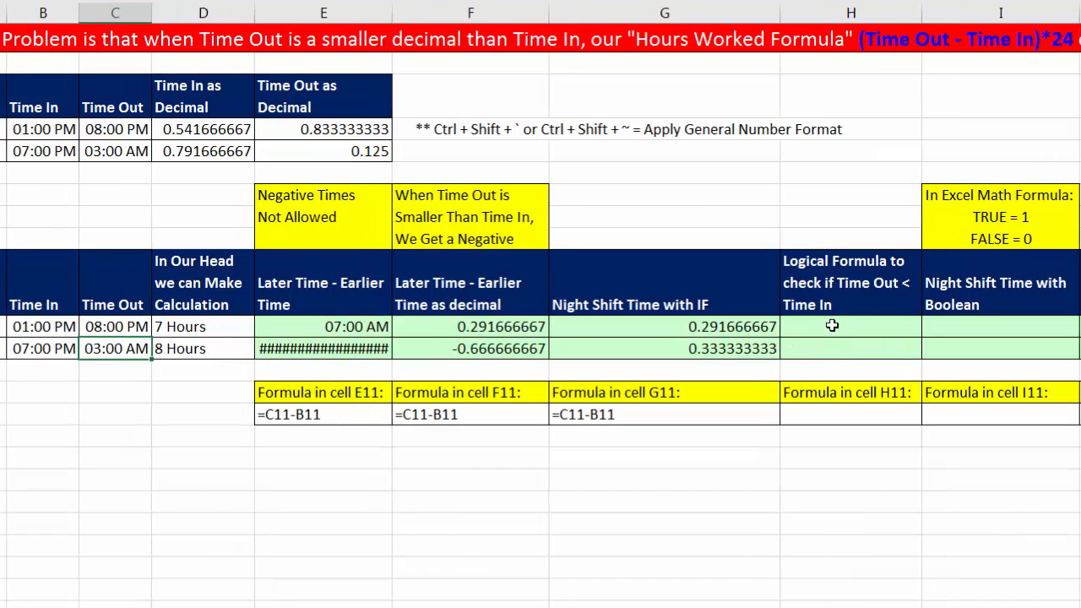
{"action": "left_click", "coordinate": [991, 332]}
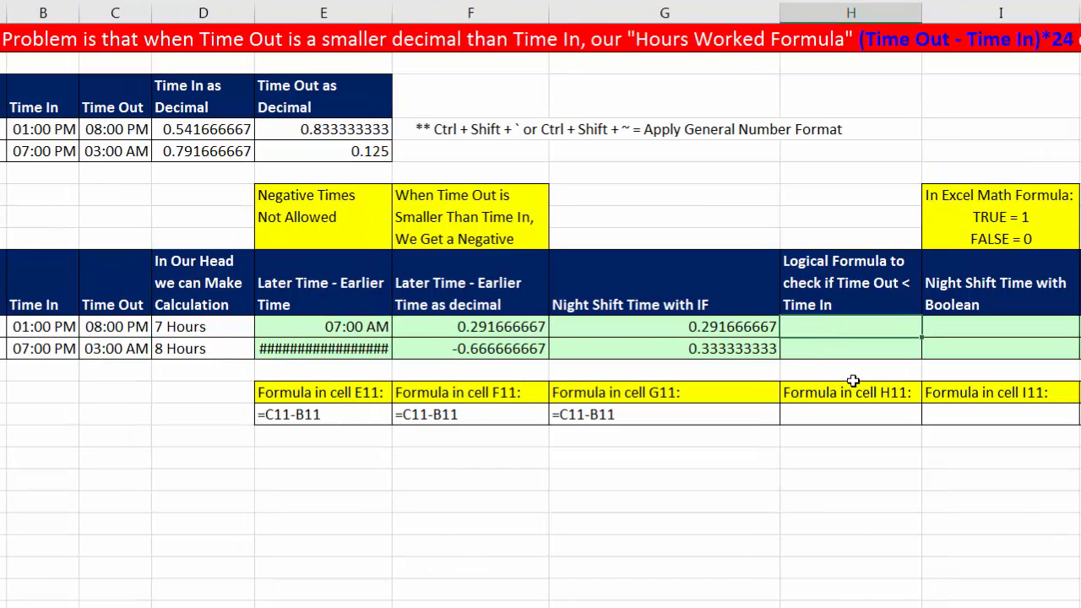
{"action": "left_click", "coordinate": [706, 333]}
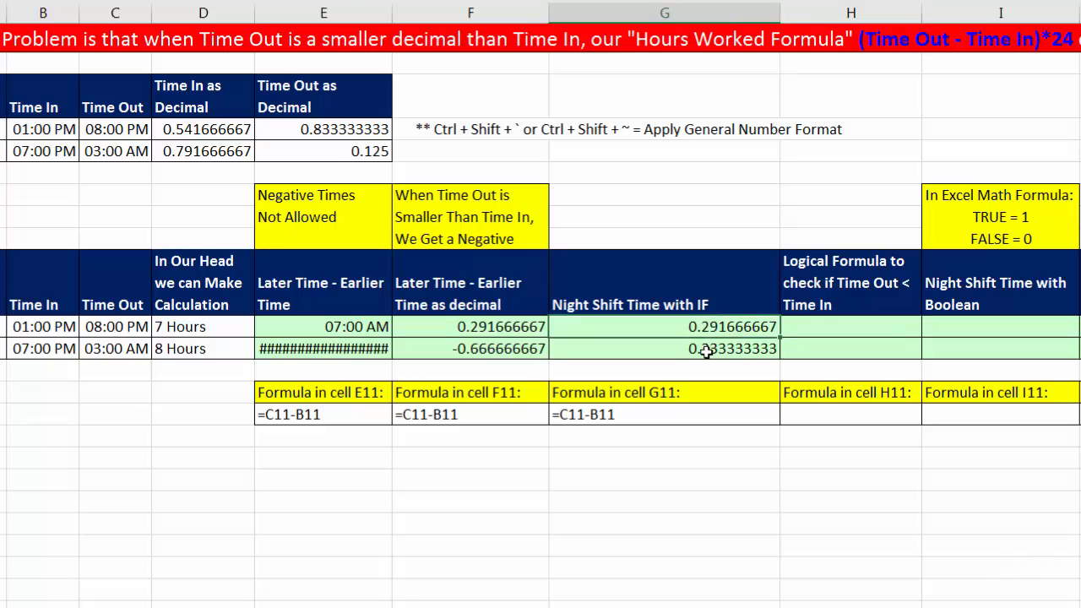
{"action": "left_click", "coordinate": [803, 330]}
{"action": "type", "text": "="}
{"action": "left_click", "coordinate": [139, 326]}
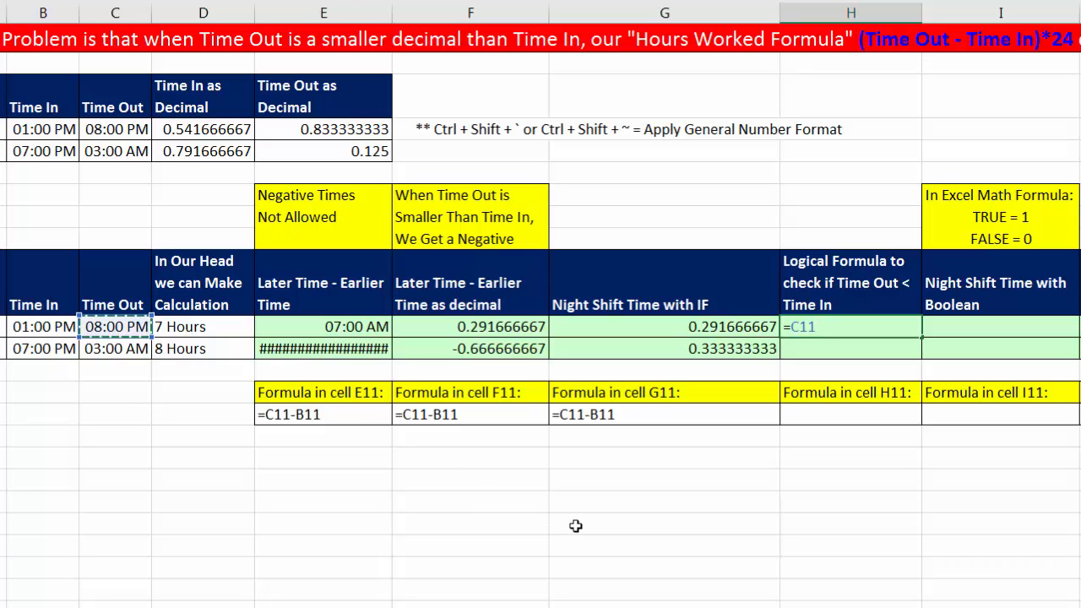
{"action": "type", "text": "<"}
{"action": "left_click", "coordinate": [17, 326]}
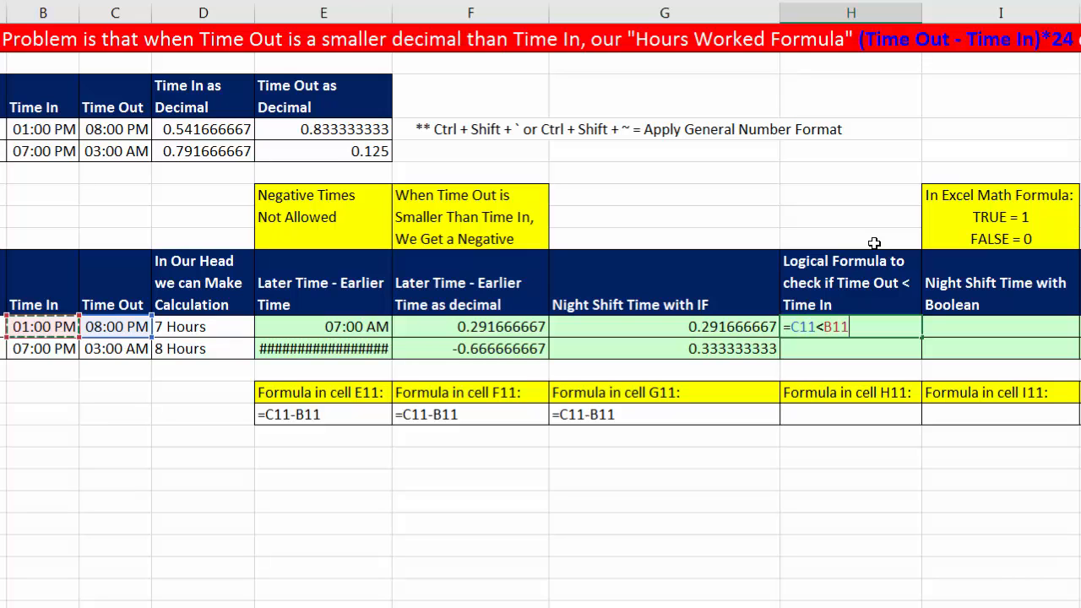
{"action": "key", "text": "Return"}
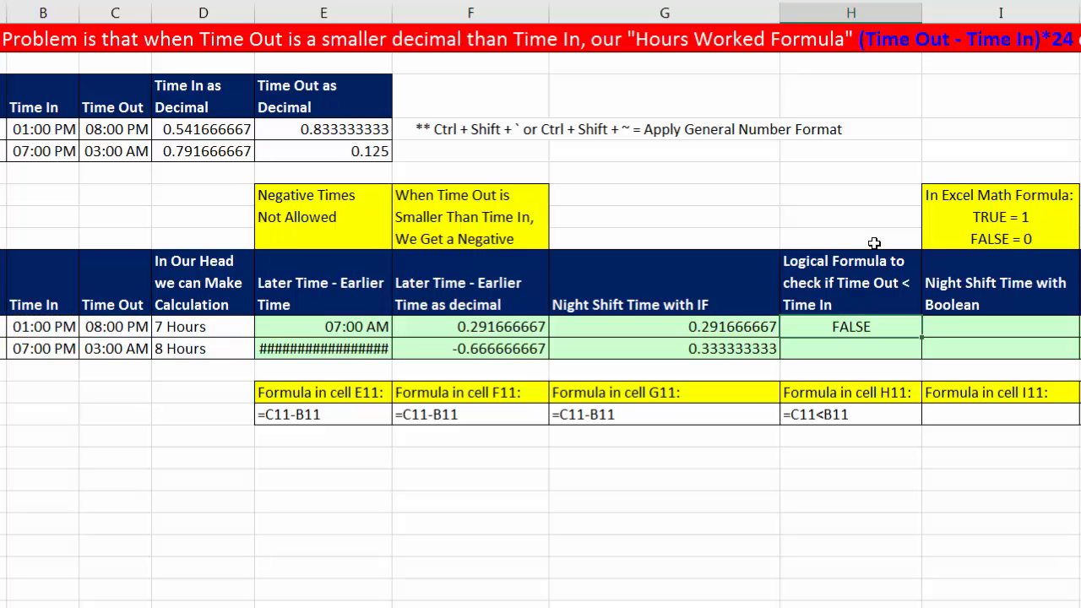
{"action": "left_click_drag", "start_coordinate": [924, 339], "coordinate": [921, 364]}
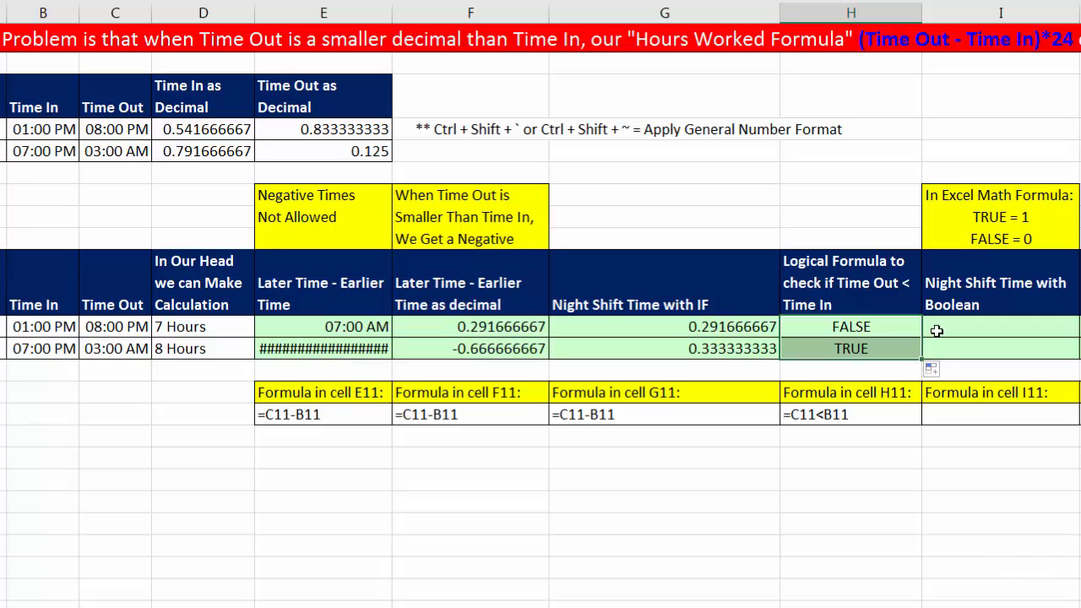
Step: Review the logical formula in H11 alongside the night shift formula in G12 and the day shift formula in G11
{"action": "double_click", "coordinate": [911, 327]}
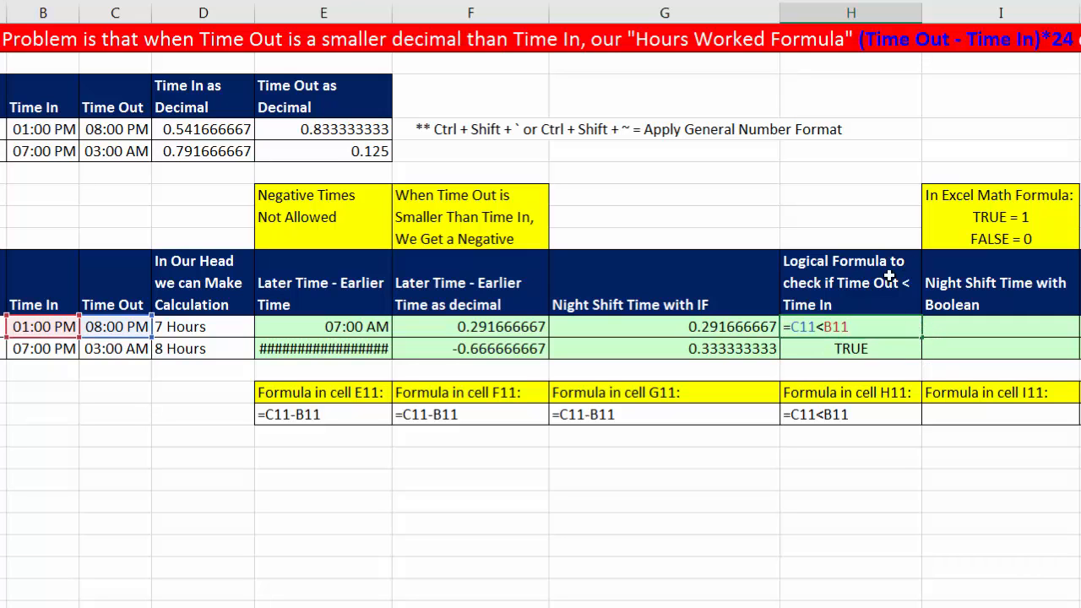
{"action": "left_click", "coordinate": [754, 331]}
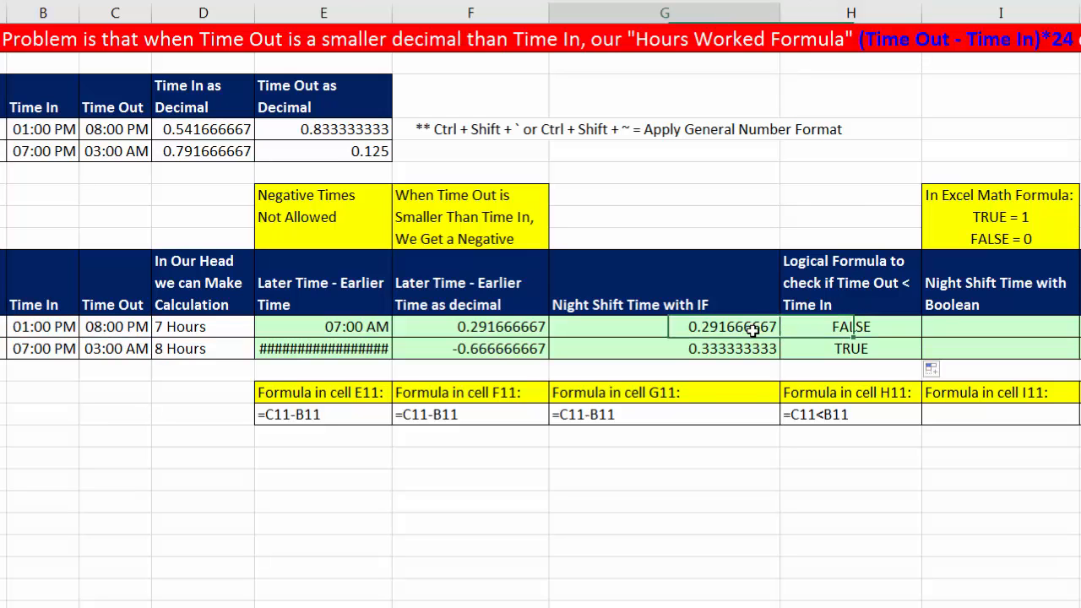
{"action": "left_click", "coordinate": [756, 355]}
{"action": "double_click", "coordinate": [756, 355]}
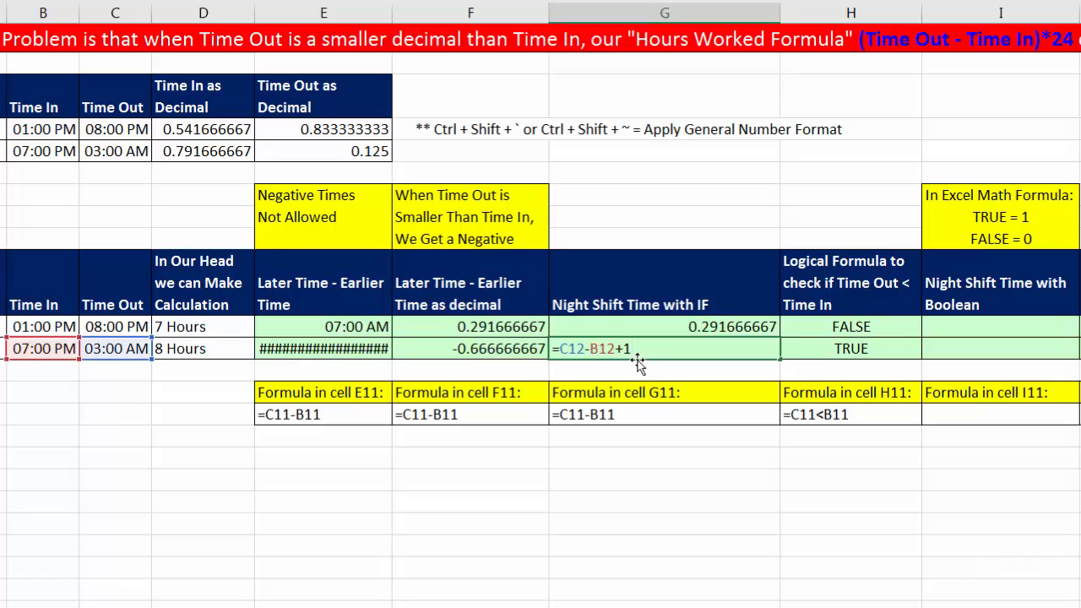
{"action": "left_click", "coordinate": [708, 330]}
{"action": "double_click", "coordinate": [706, 330]}
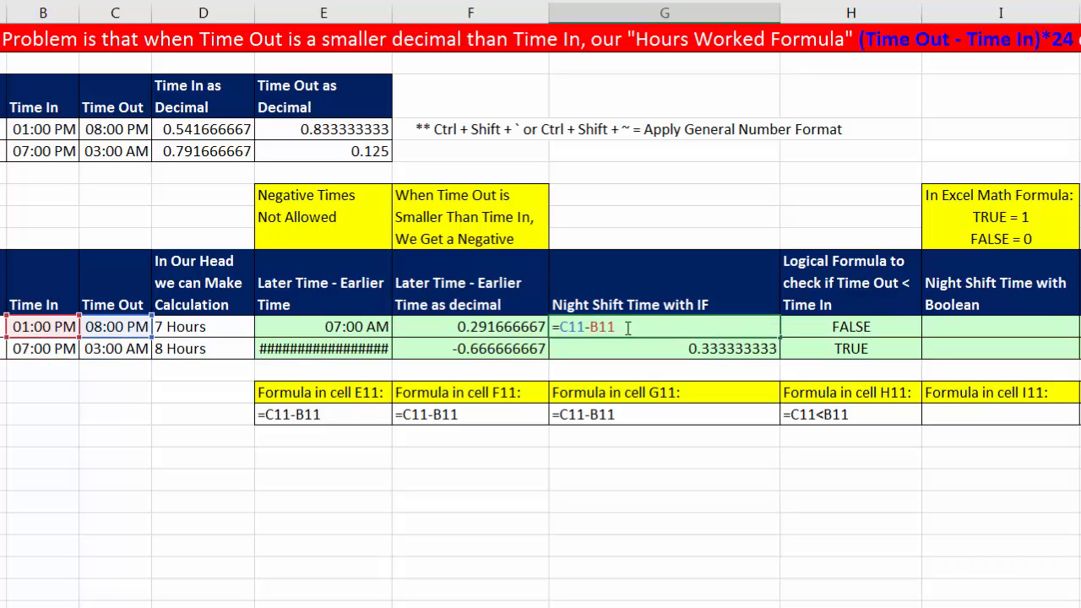
{"action": "key", "text": "Escape"}
Step: Clear G11:G12 and begin an IF formula in G11 with the logical test C11<B11
{"action": "left_click_drag", "start_coordinate": [686, 329], "coordinate": [682, 344]}
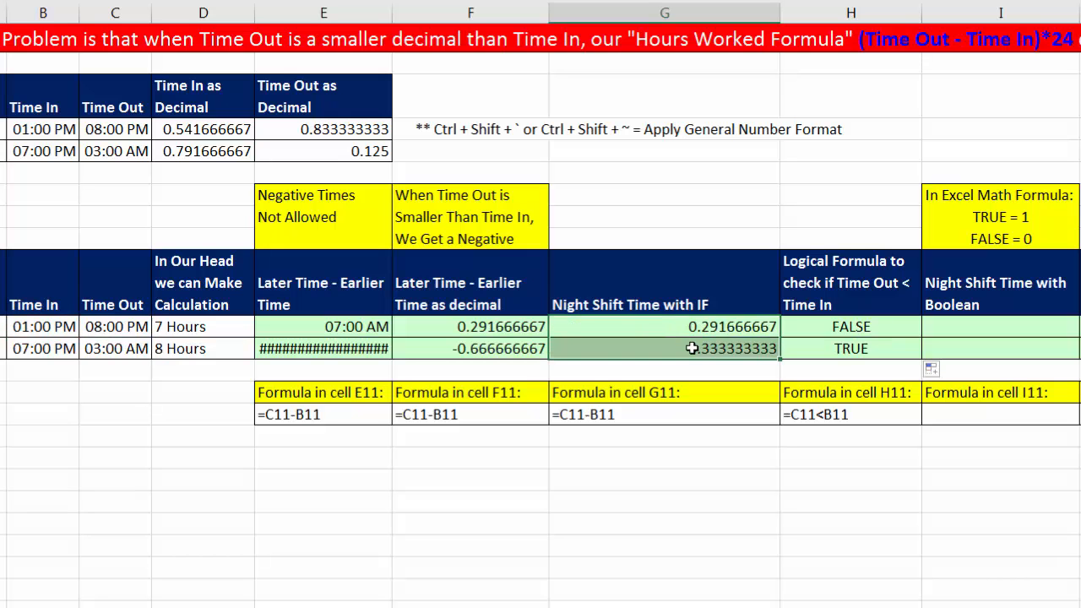
{"action": "key", "text": "Delete"}
{"action": "left_click", "coordinate": [656, 327]}
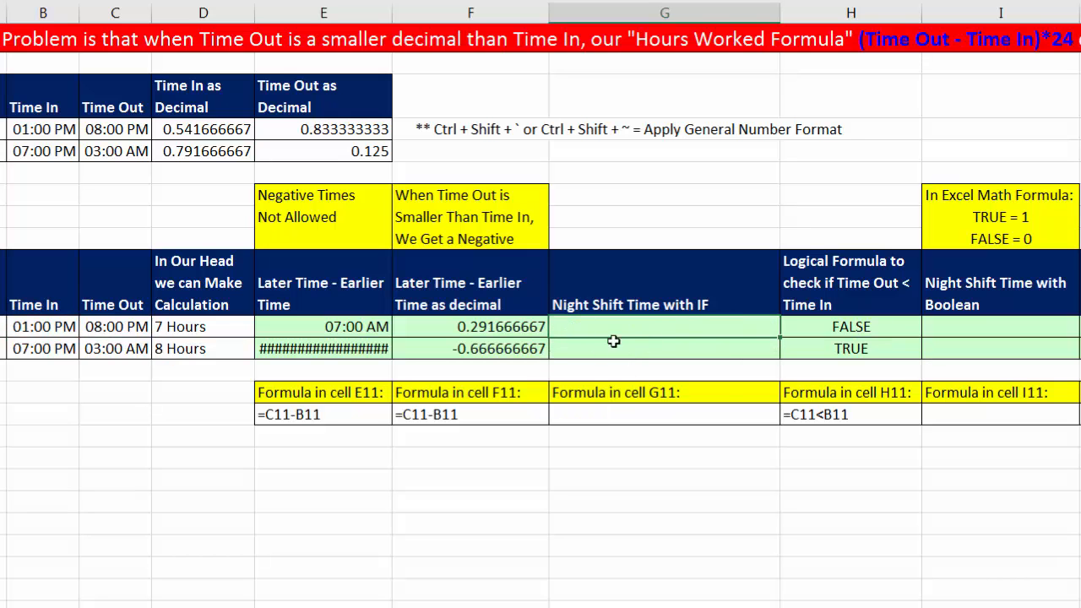
{"action": "type", "text": "=IF("}
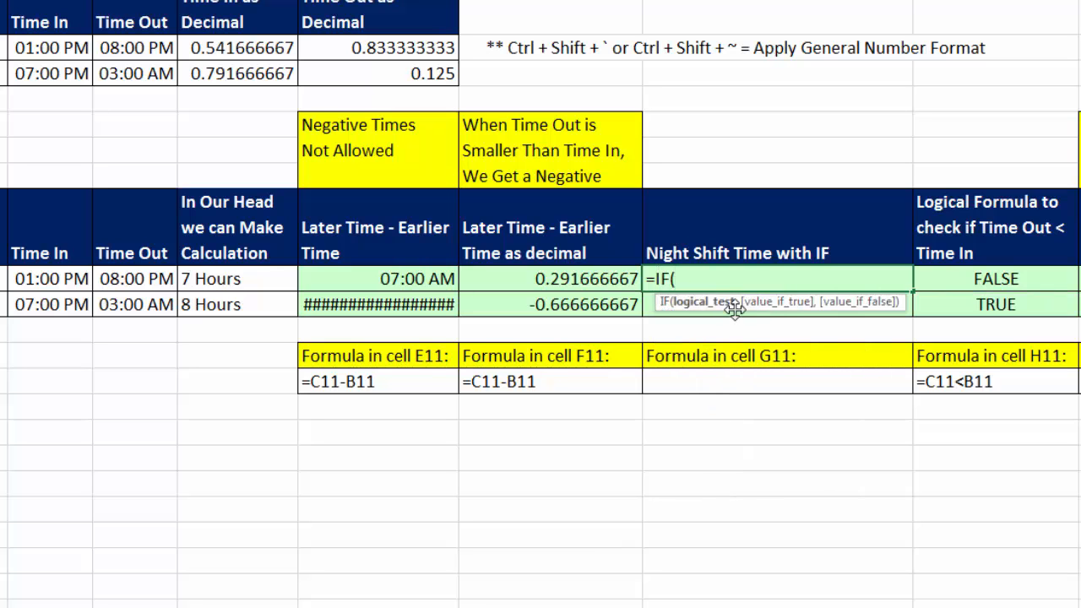
{"action": "left_click", "coordinate": [135, 279]}
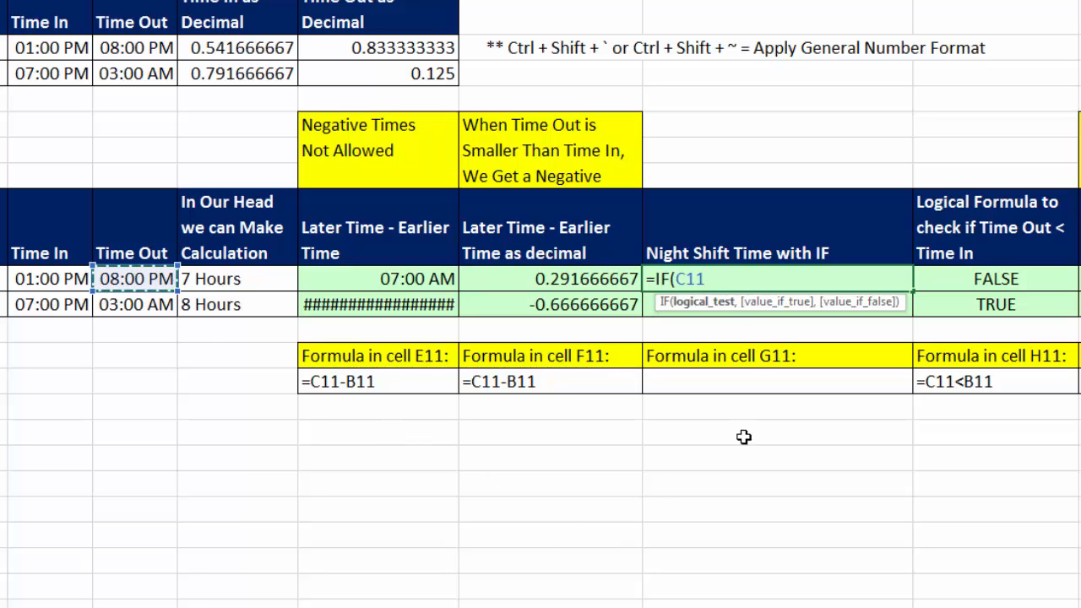
{"action": "type", "text": "<"}
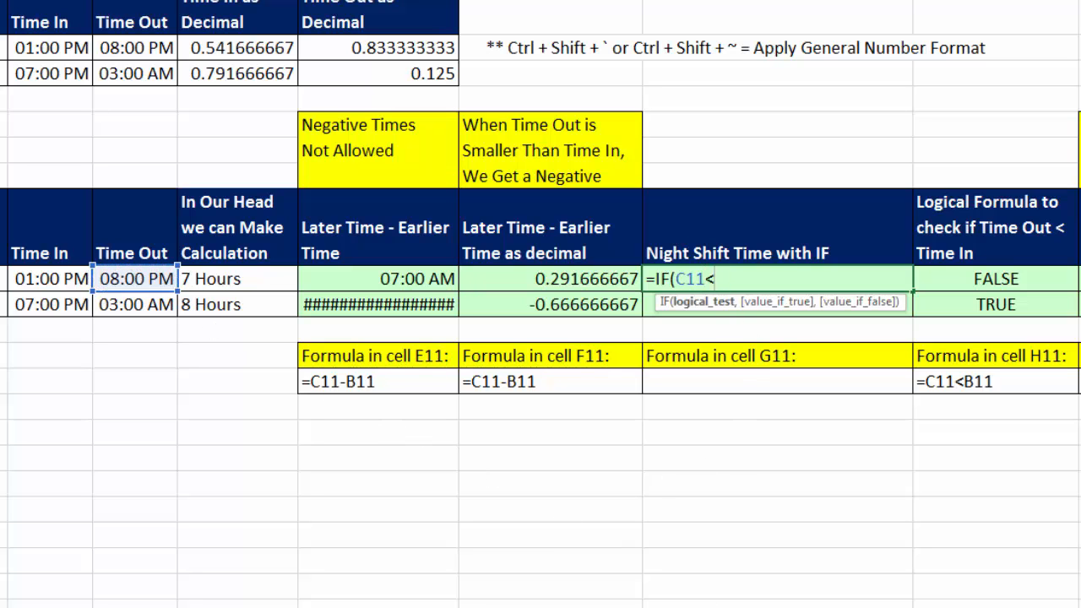
{"action": "left_click", "coordinate": [68, 281]}
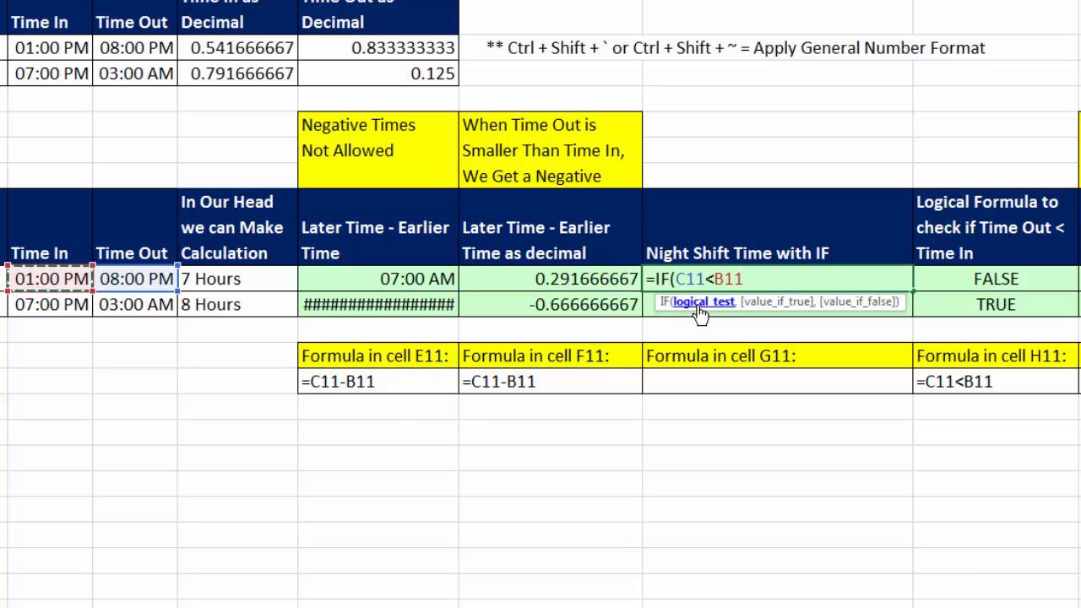
{"action": "type", "text": ","}
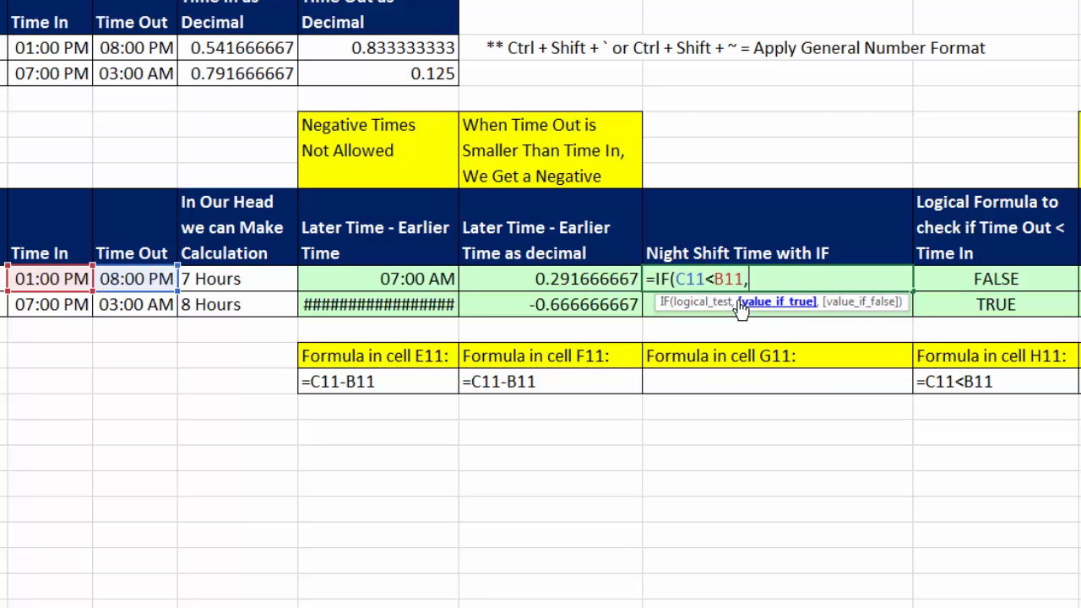
Step: Add C11-B11+1 as the value_if_true argument of the IF formula in G11
{"action": "left_click", "coordinate": [133, 281]}
{"action": "type", "text": "-"}
{"action": "left_click", "coordinate": [84, 281]}
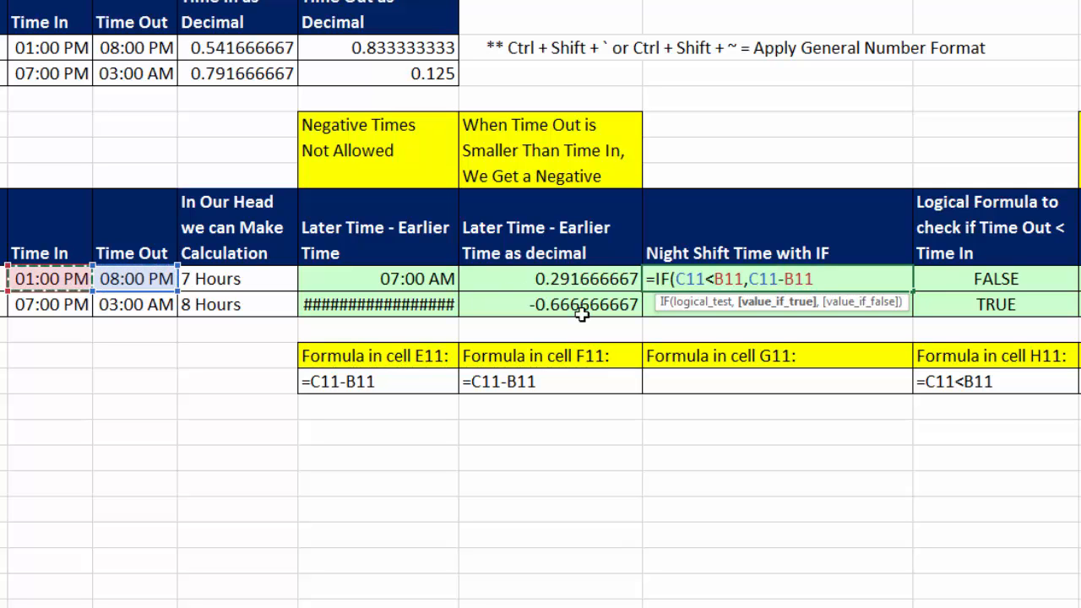
{"action": "type", "text": "+1"}
{"action": "left_click", "coordinate": [799, 303]}
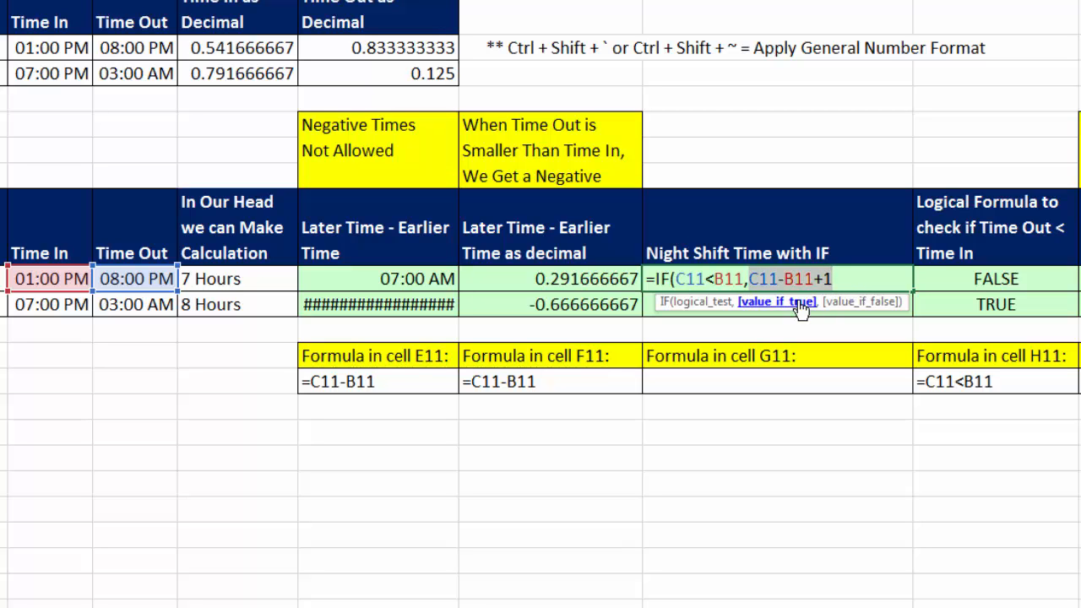
{"action": "left_click", "coordinate": [843, 279]}
{"action": "type", "text": ","}
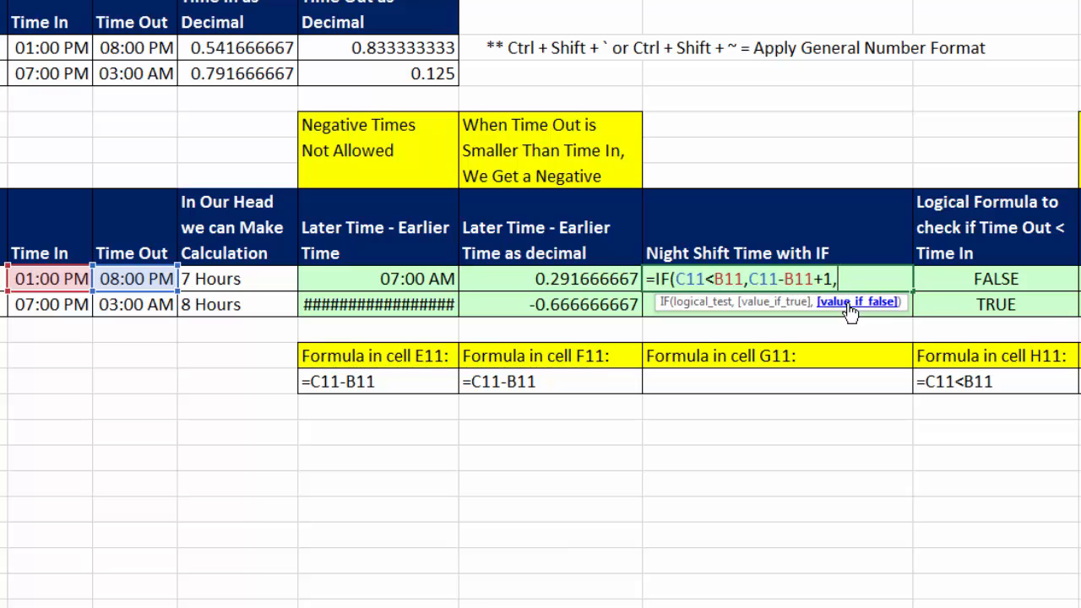
Step: Add C11-B11 as the value_if_false argument, completing =IF(C11<B11,C11-B11+1,C11-B11) in G11
{"action": "left_click", "coordinate": [146, 279]}
{"action": "type", "text": "-"}
{"action": "left_click", "coordinate": [82, 279]}
{"action": "type", "text": ")"}
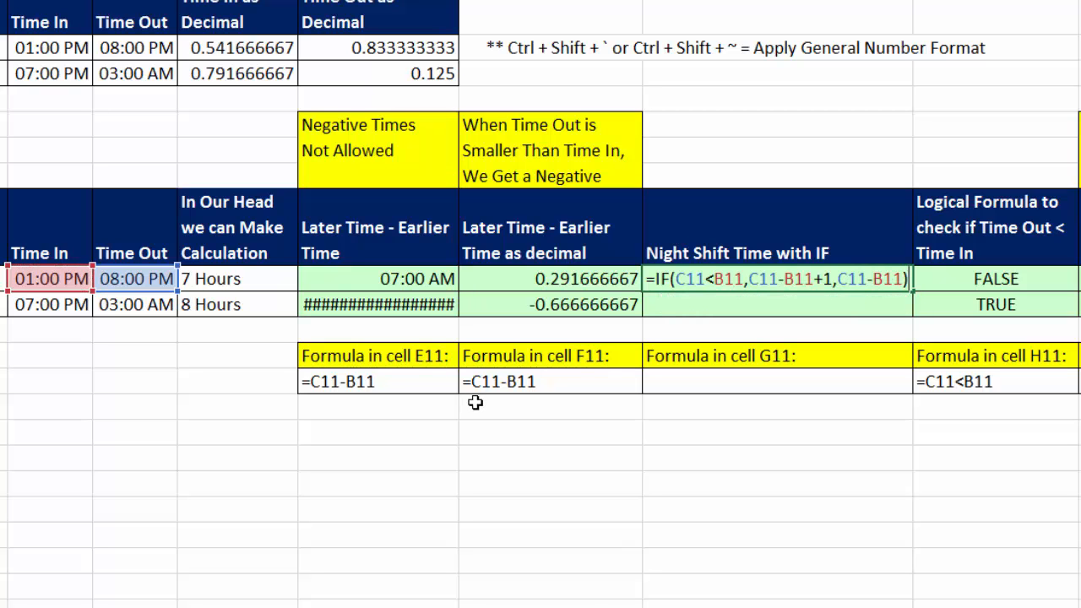
Step: Check each argument of the IF formula in G11, commit it, and copy it down to G12
{"action": "left_click", "coordinate": [688, 282]}
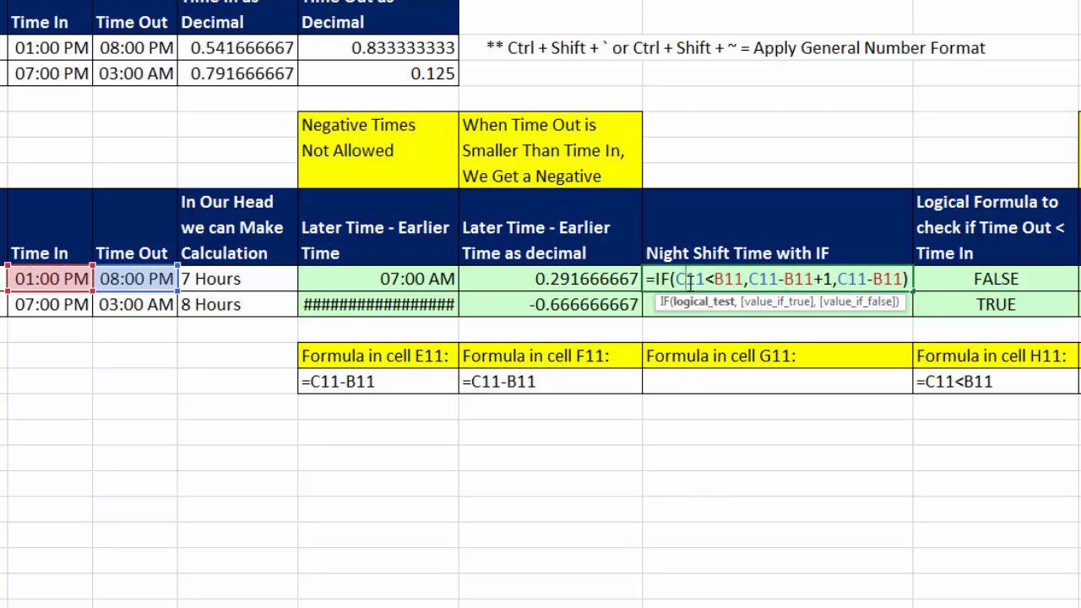
{"action": "left_click", "coordinate": [708, 302]}
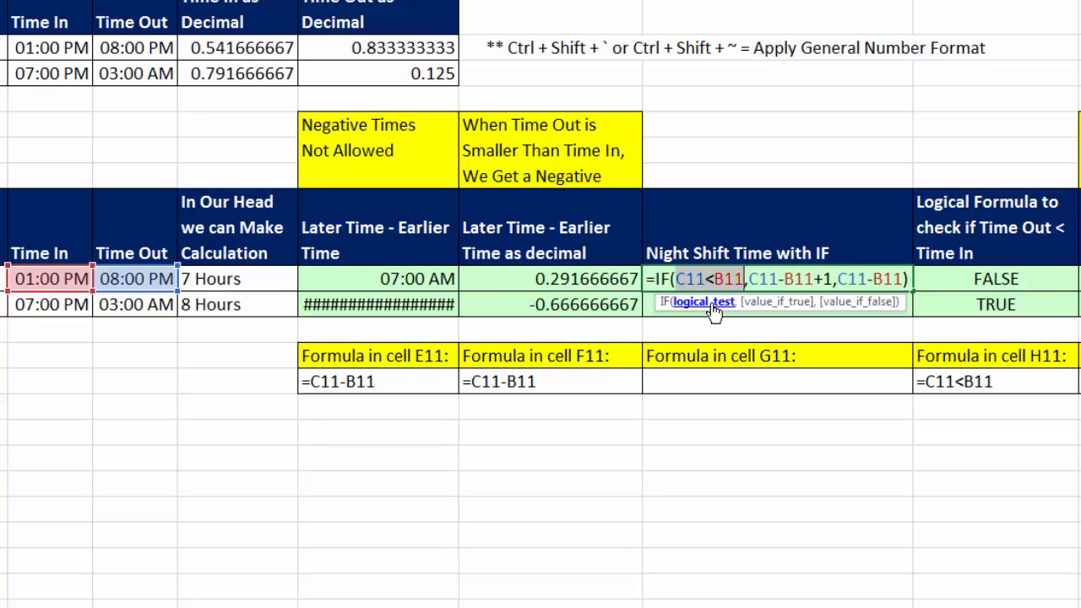
{"action": "left_click", "coordinate": [781, 302]}
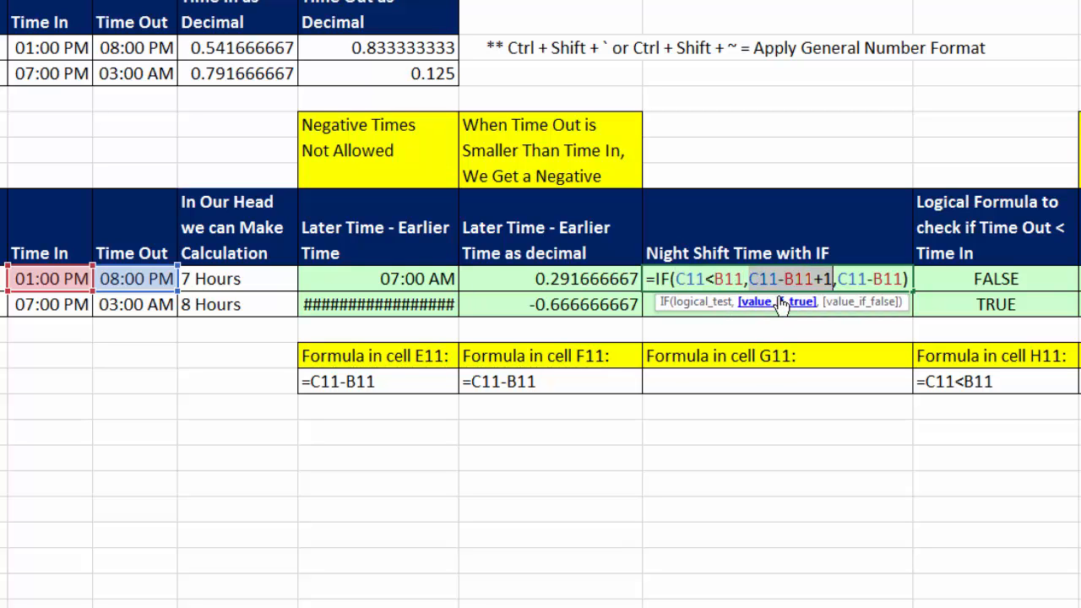
{"action": "left_click", "coordinate": [853, 304]}
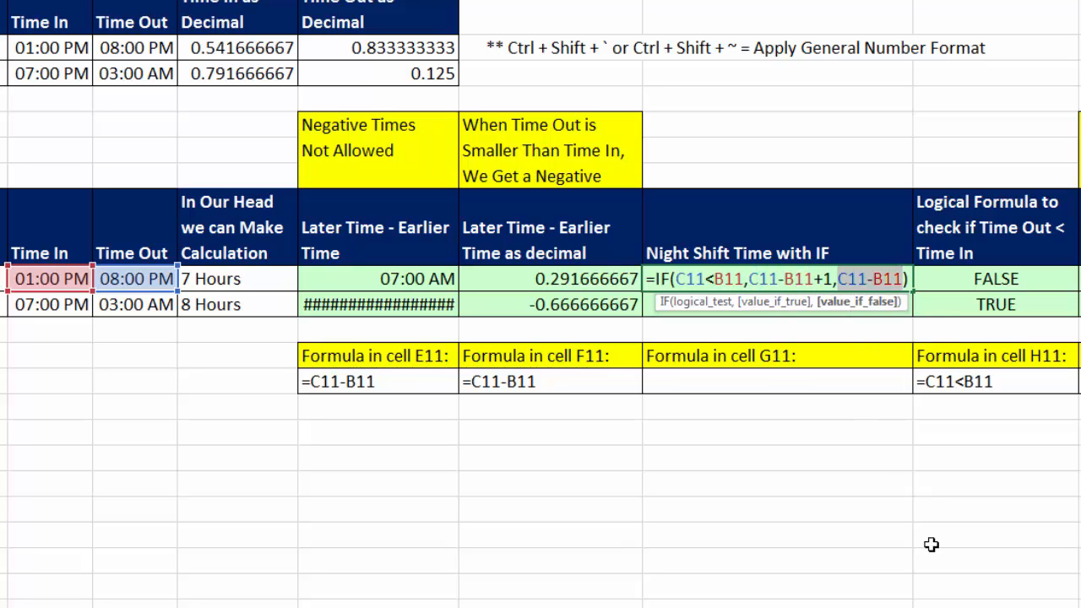
{"action": "key", "text": "ctrl+Return"}
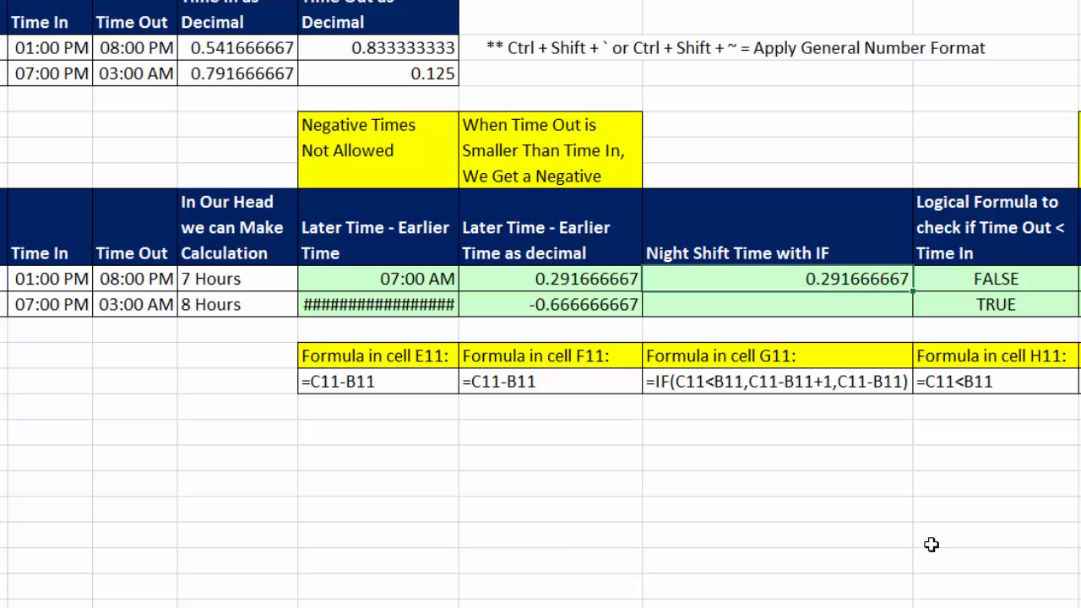
{"action": "left_click_drag", "start_coordinate": [912, 292], "coordinate": [913, 309]}
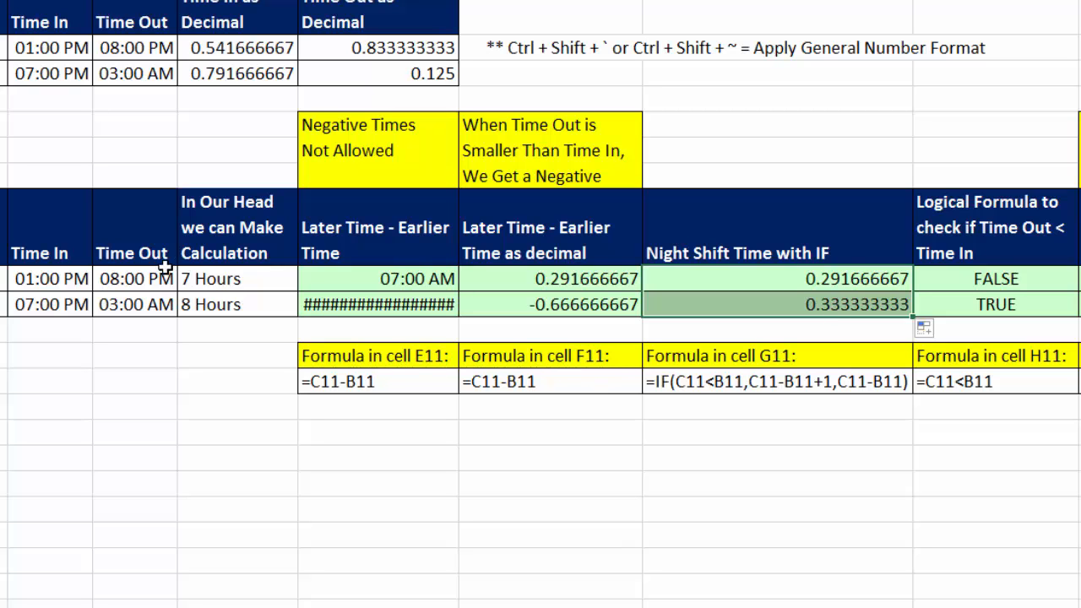
Step: Compare the Time In and Time Out values in B11:C12 with the logical tests in H11:H12 and the IF result in G12
{"action": "mouse_move", "coordinate": [13, 284]}
{"action": "left_mouse_down"}
{"action": "mouse_move", "coordinate": [133, 282]}
{"action": "mouse_move", "coordinate": [117, 304]}
{"action": "left_mouse_up"}
{"action": "left_click", "coordinate": [80, 304]}
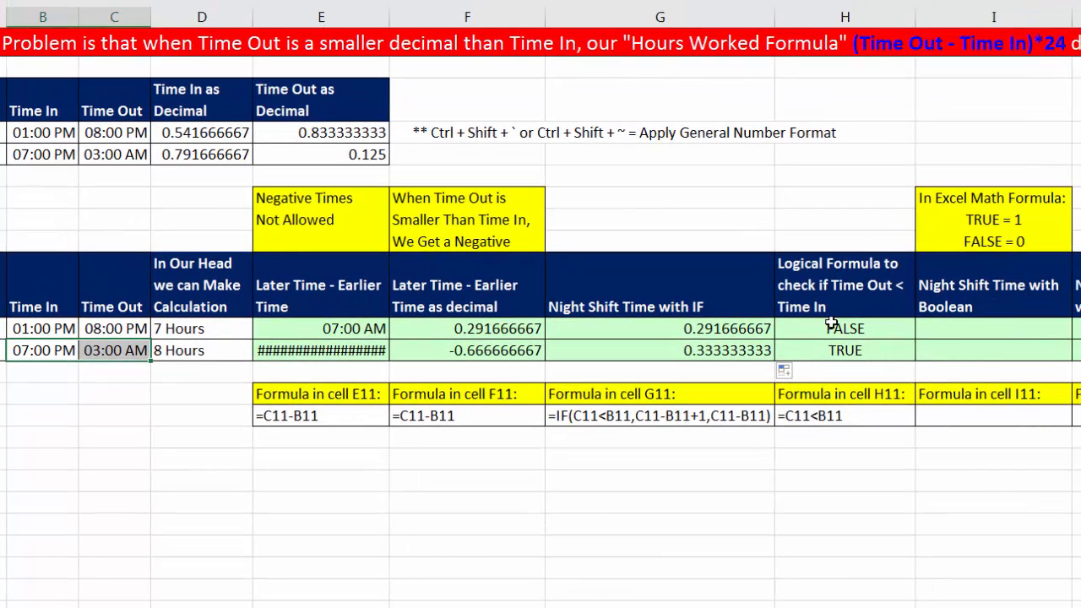
{"action": "left_click", "coordinate": [874, 332]}
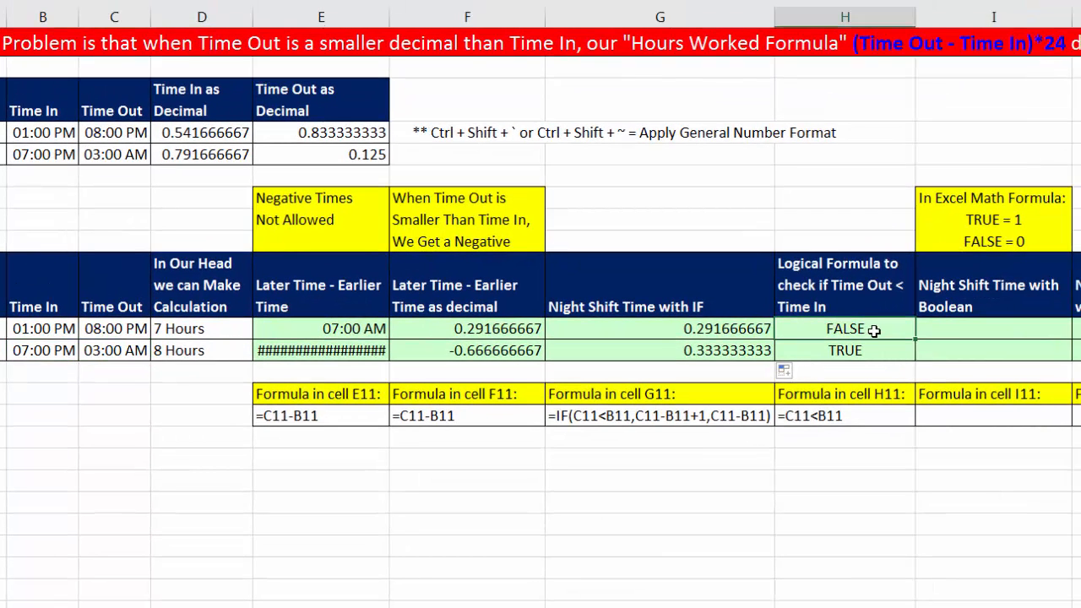
{"action": "left_click", "coordinate": [879, 353]}
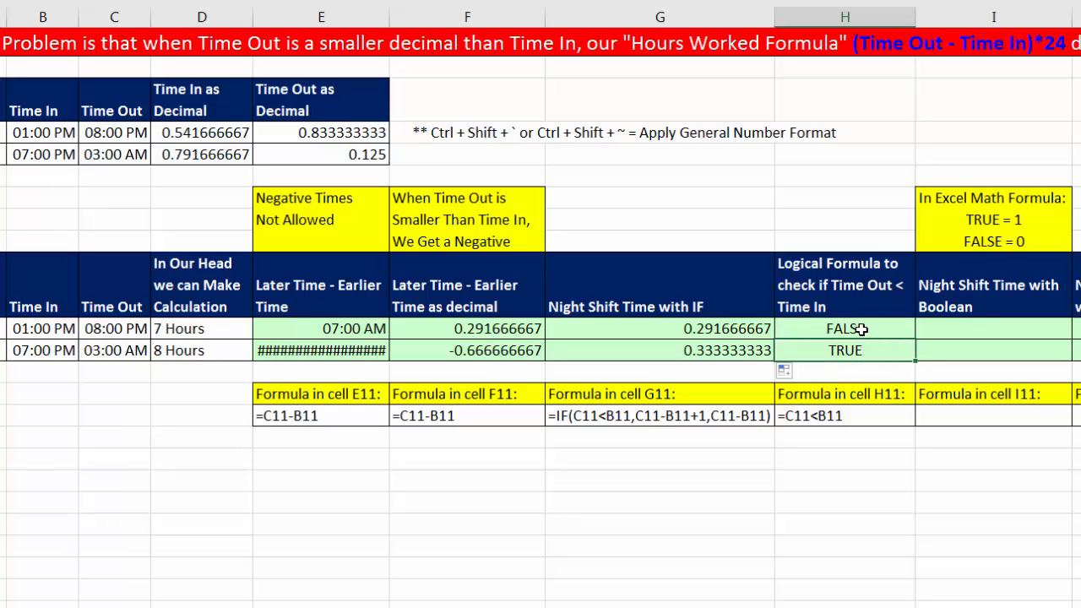
{"action": "double_click", "coordinate": [862, 330]}
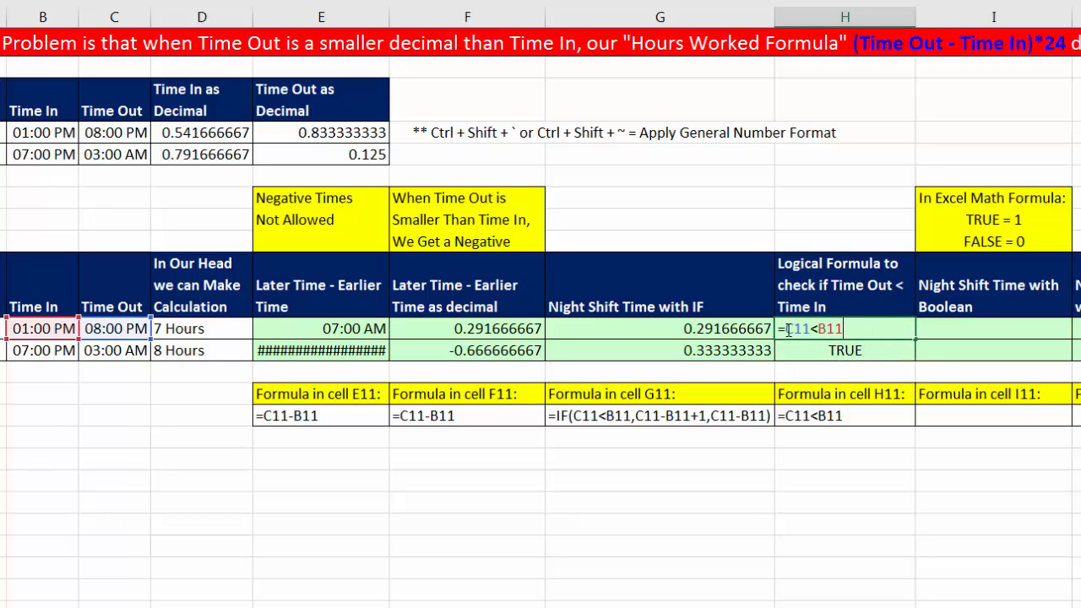
{"action": "left_click_drag", "start_coordinate": [787, 330], "coordinate": [868, 332]}
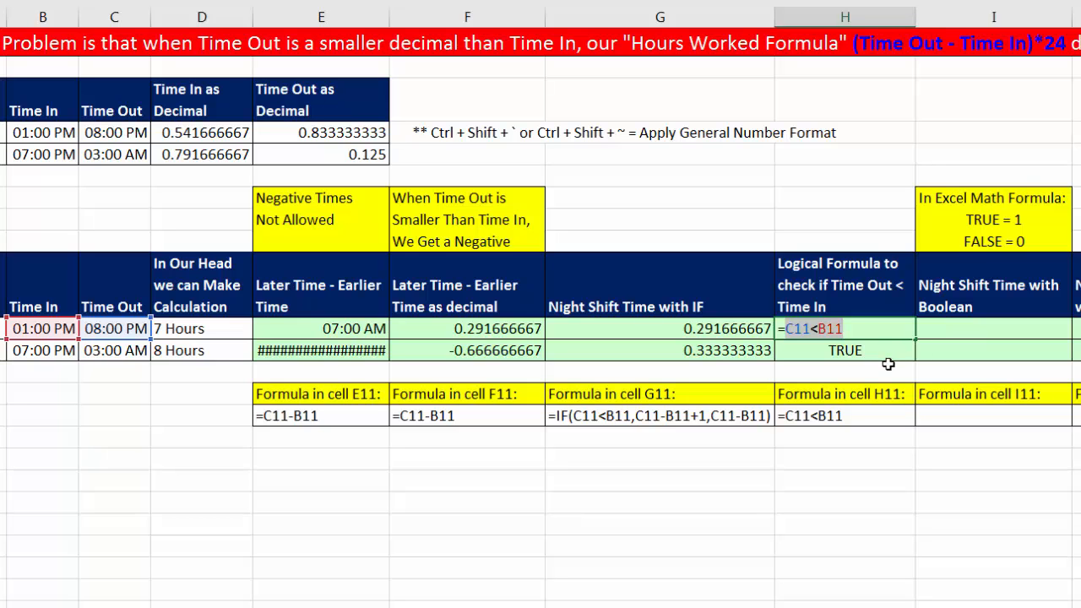
{"action": "key", "text": "ctrl+Return"}
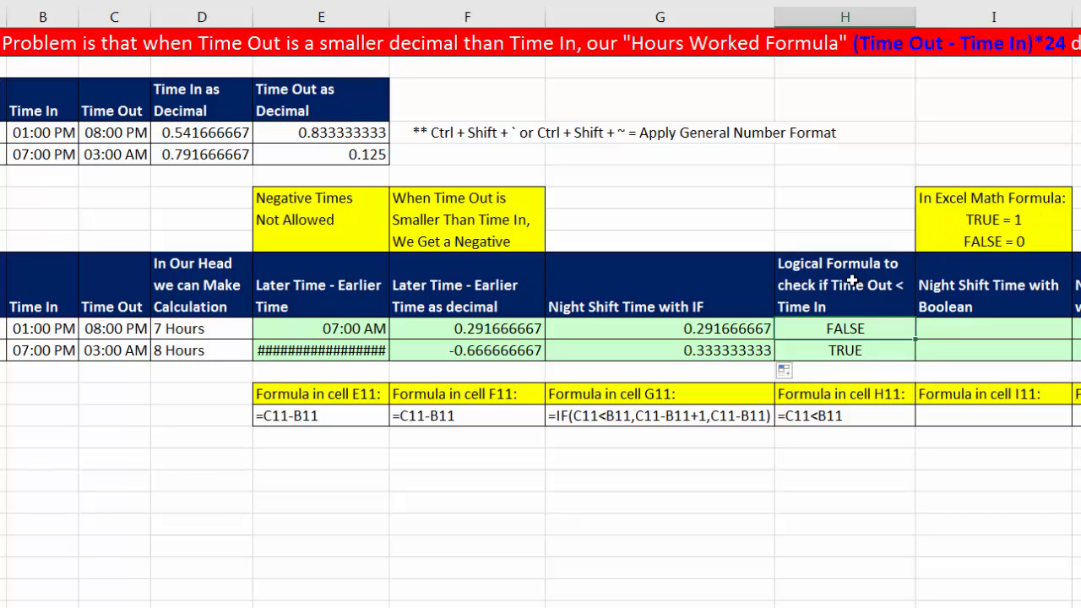
{"action": "left_click", "coordinate": [716, 352]}
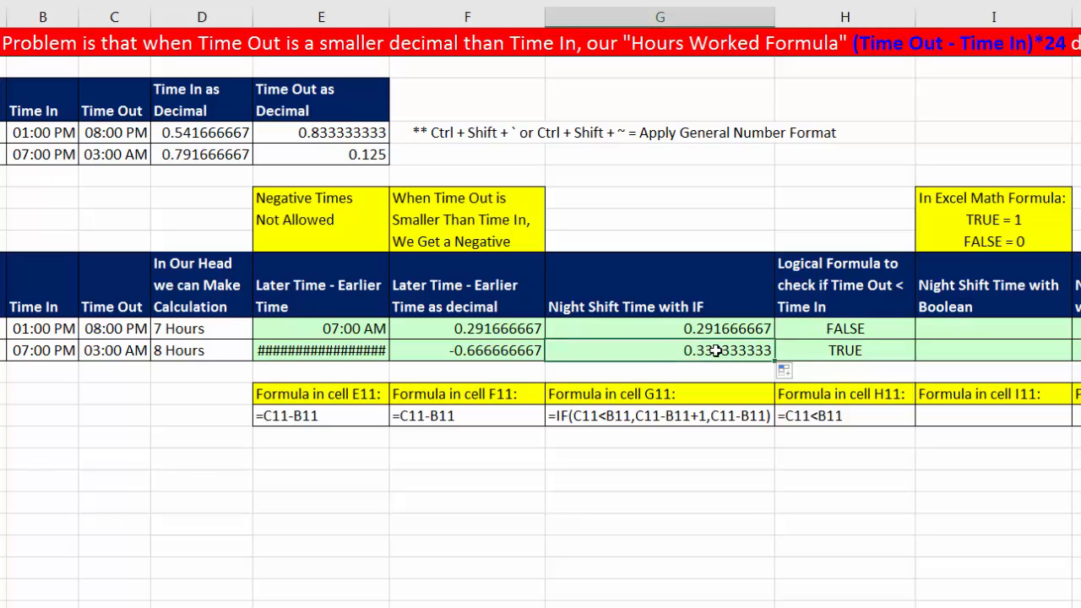
Step: Examine the value_if_true and value_if_false arguments and the +1 in the IF formula of G12
{"action": "double_click", "coordinate": [703, 352]}
{"action": "left_click", "coordinate": [698, 351]}
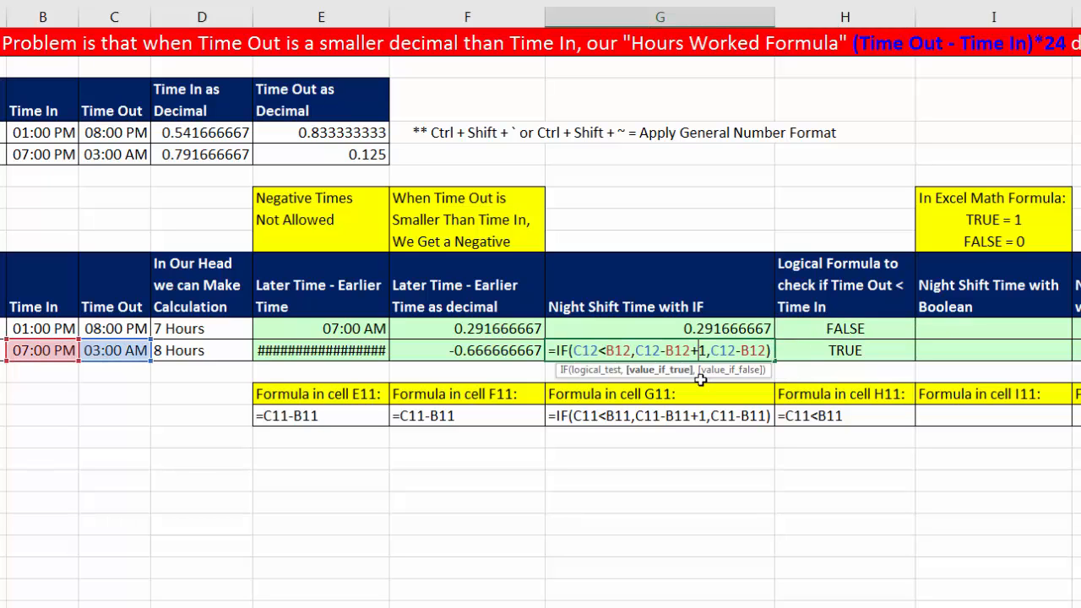
{"action": "left_click", "coordinate": [750, 370]}
{"action": "left_click", "coordinate": [762, 351]}
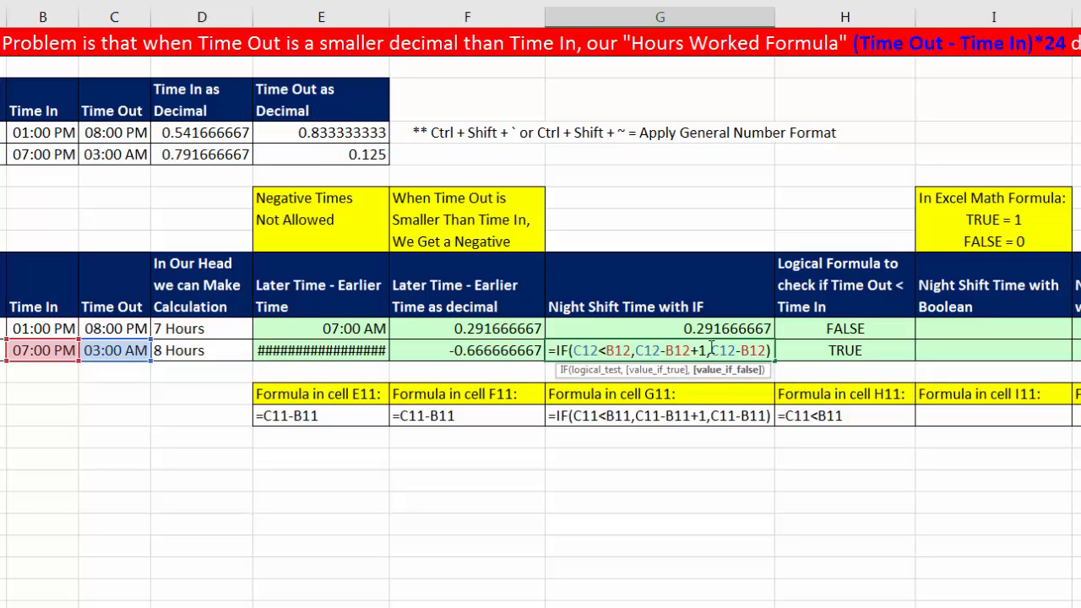
{"action": "left_click_drag", "start_coordinate": [715, 351], "coordinate": [759, 349]}
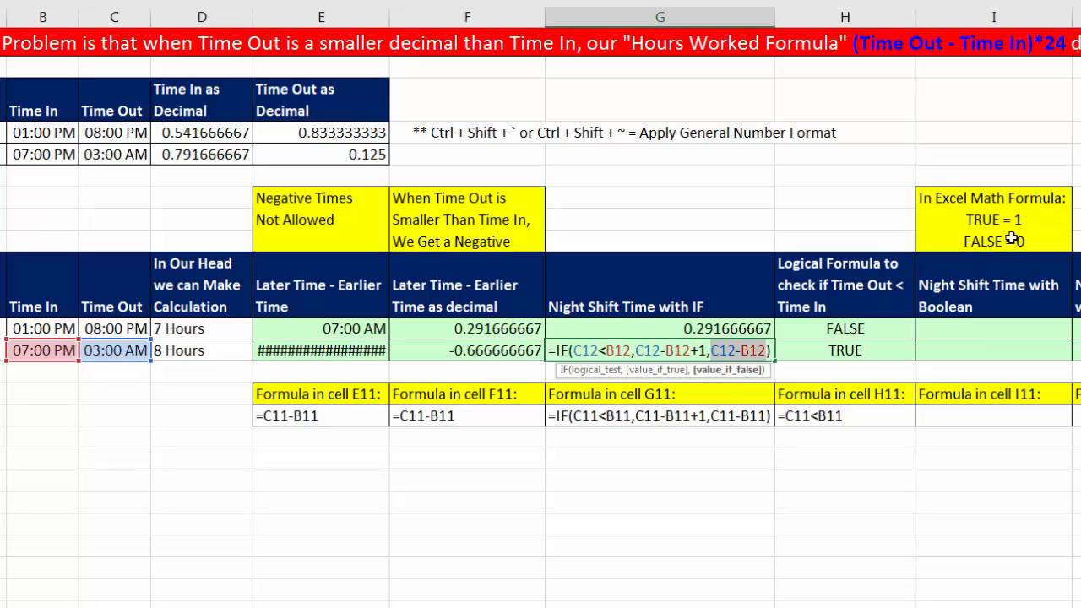
{"action": "left_click", "coordinate": [767, 353]}
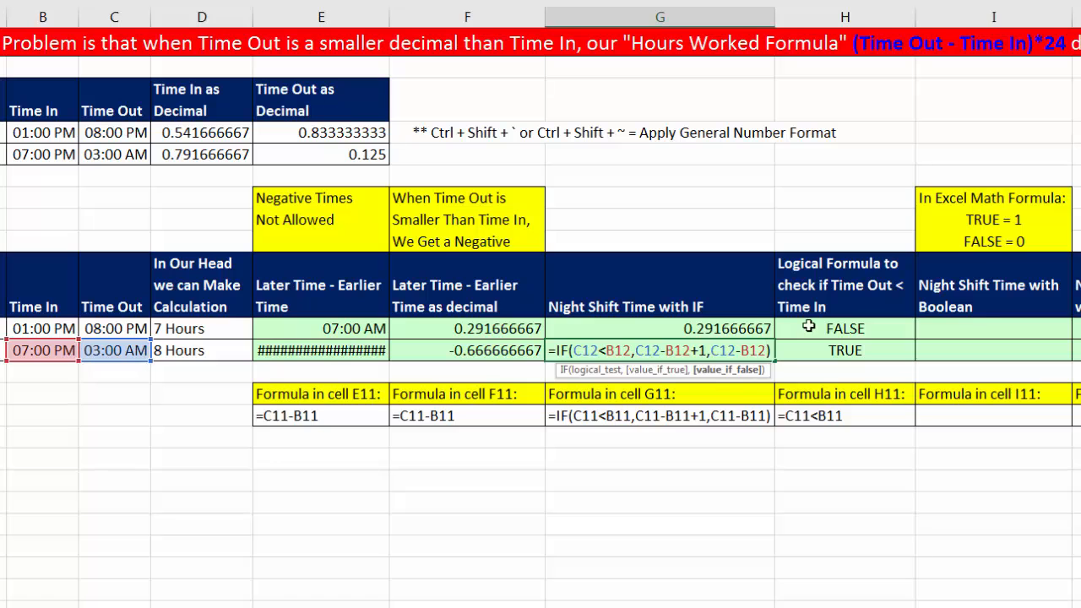
{"action": "type", "text": ")"}
{"action": "left_click_drag", "start_coordinate": [692, 351], "coordinate": [707, 350]}
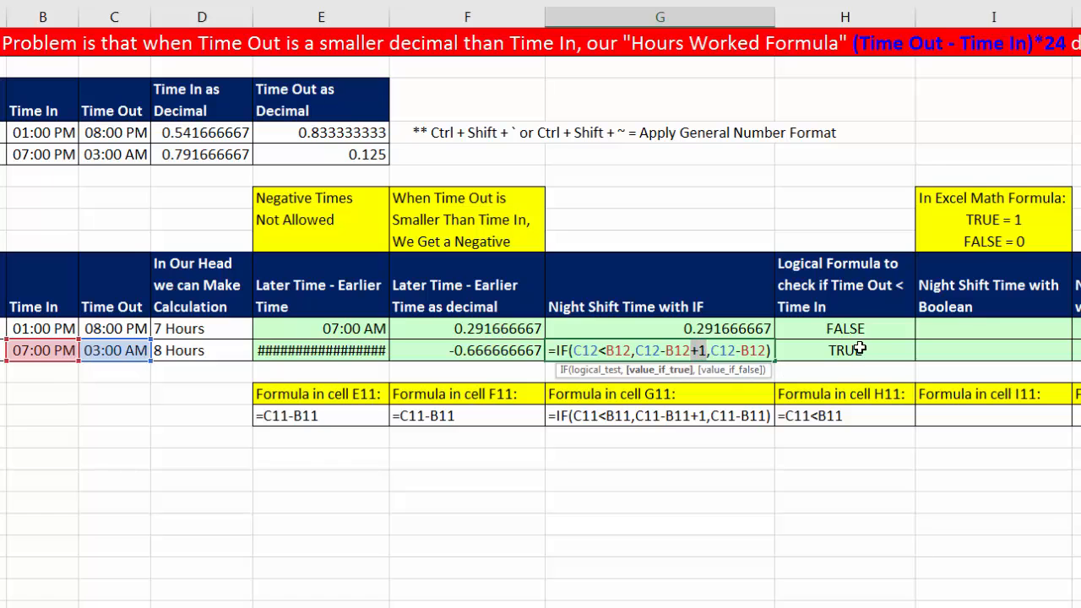
{"action": "key", "text": "ctrl+Return"}
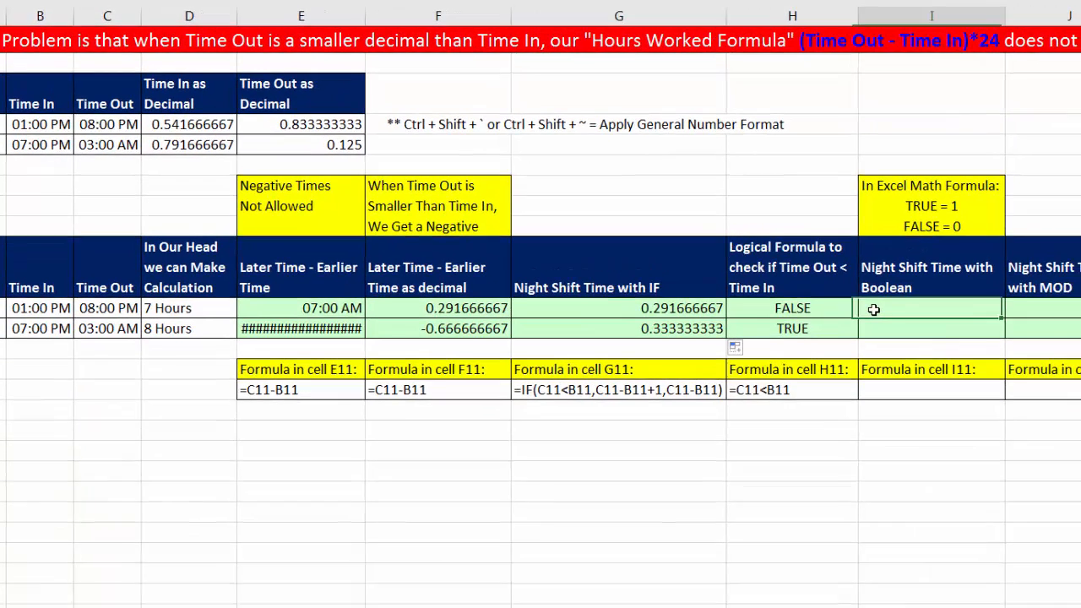
Step: Start the Night Shift Time with Boolean formula in I11 as =C11-B11
{"action": "left_click", "coordinate": [928, 333]}
{"action": "type", "text": "="}
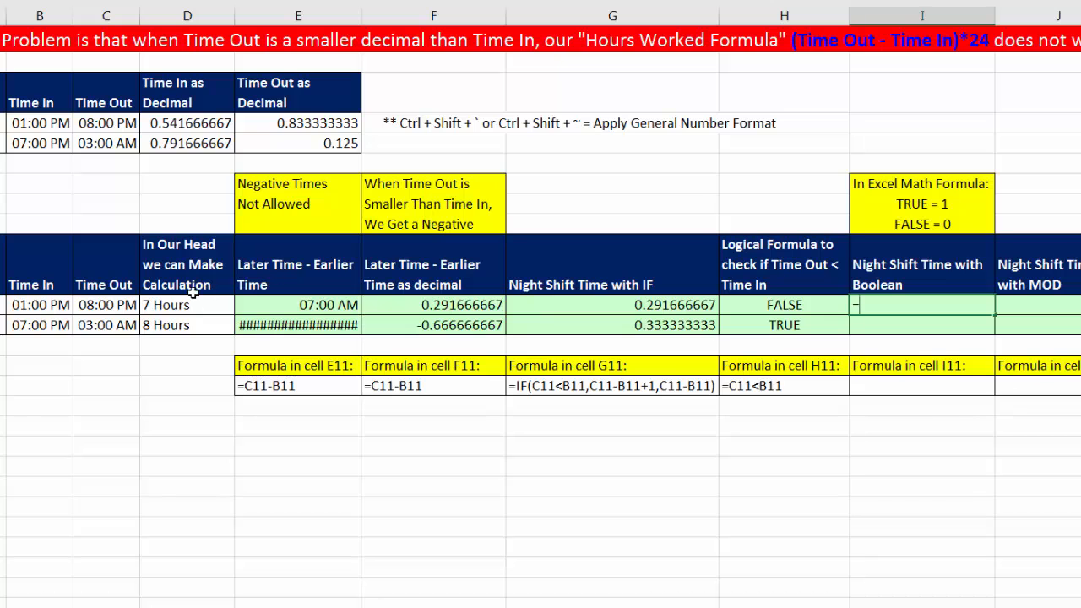
{"action": "left_click", "coordinate": [111, 305]}
{"action": "type", "text": "-"}
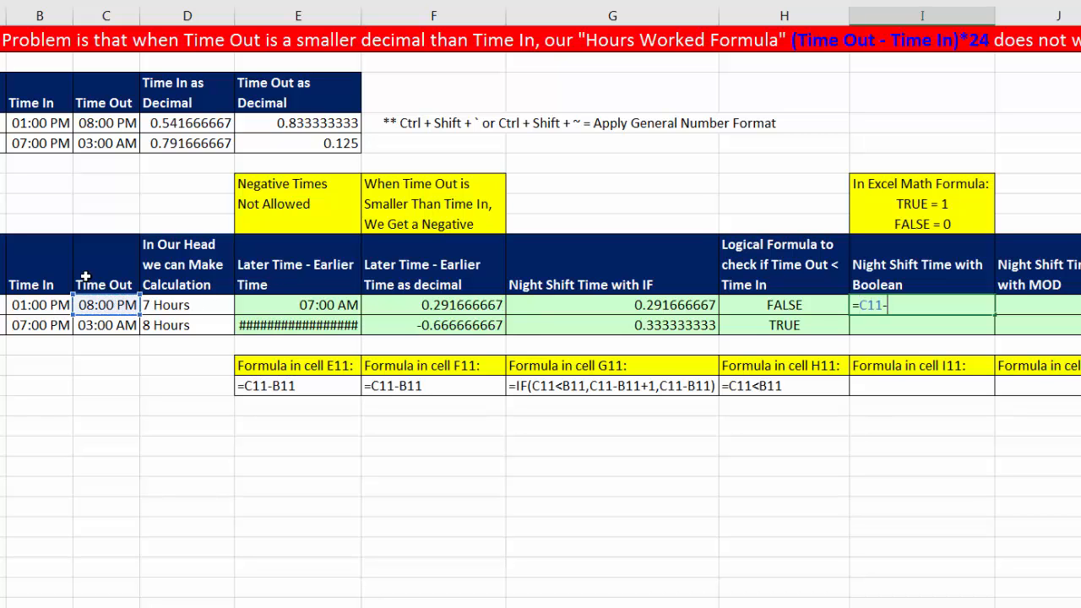
{"action": "left_click", "coordinate": [44, 306]}
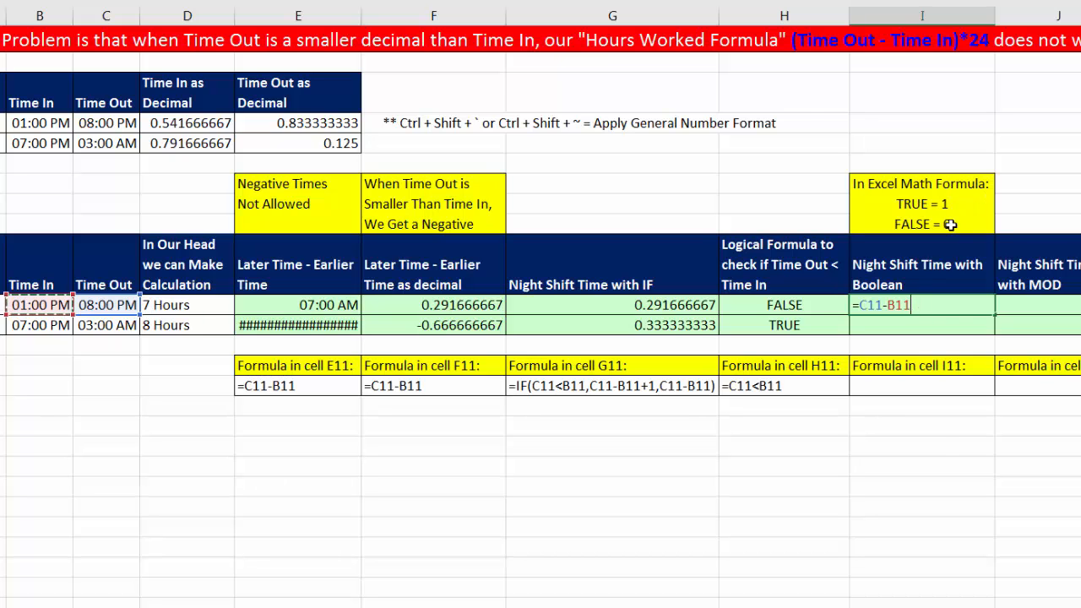
Step: Add the logical test to complete =C11-B11+(C11<B11) in I11 and copy the formula down to I12
{"action": "type", "text": "+("}
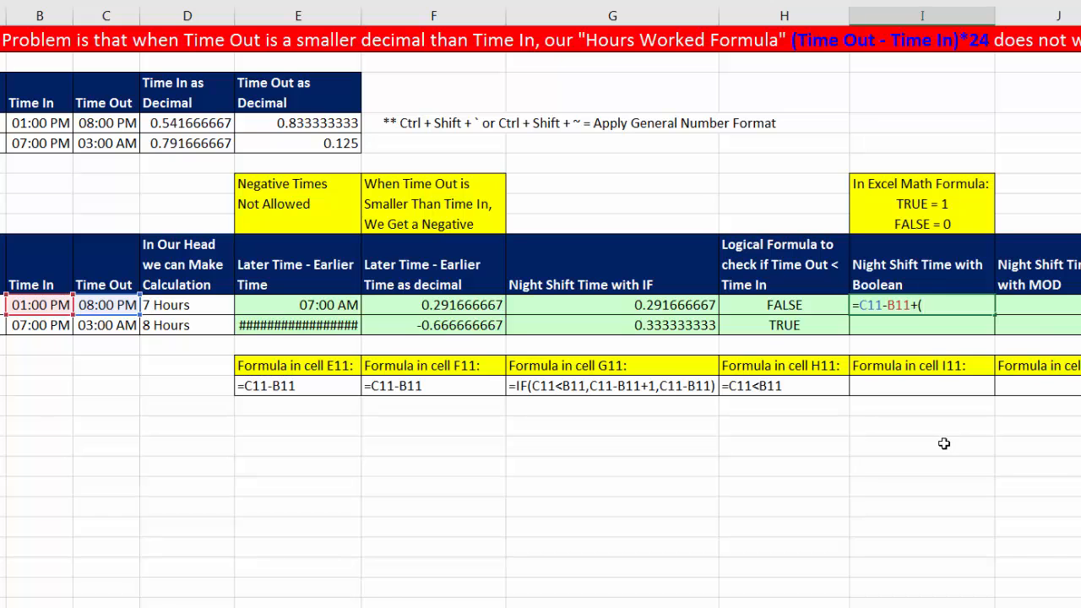
{"action": "left_click", "coordinate": [92, 307]}
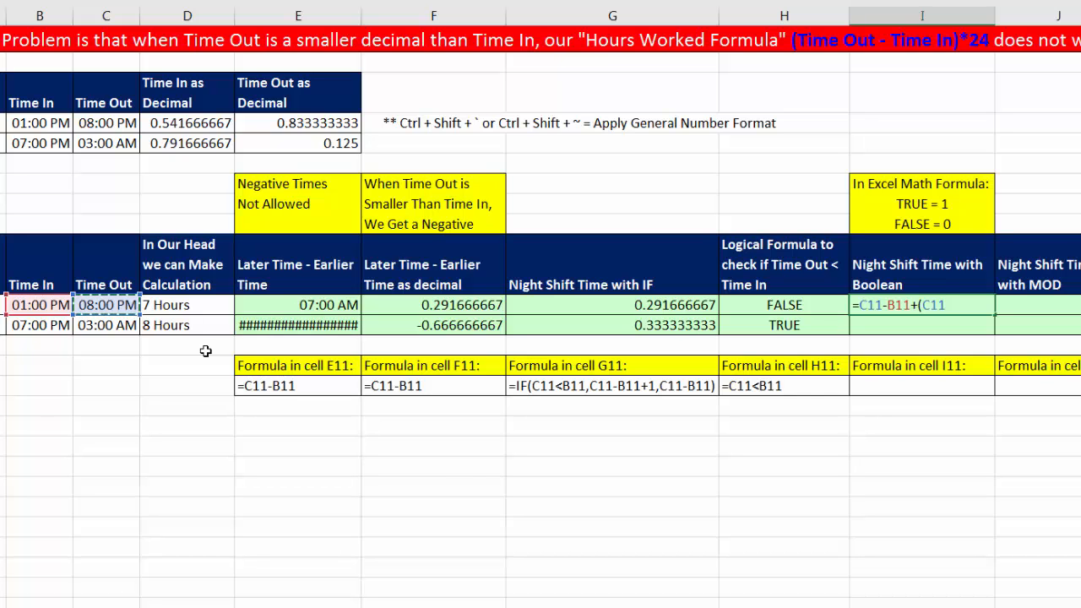
{"action": "type", "text": "<"}
{"action": "left_click", "coordinate": [42, 309]}
{"action": "type", "text": ")"}
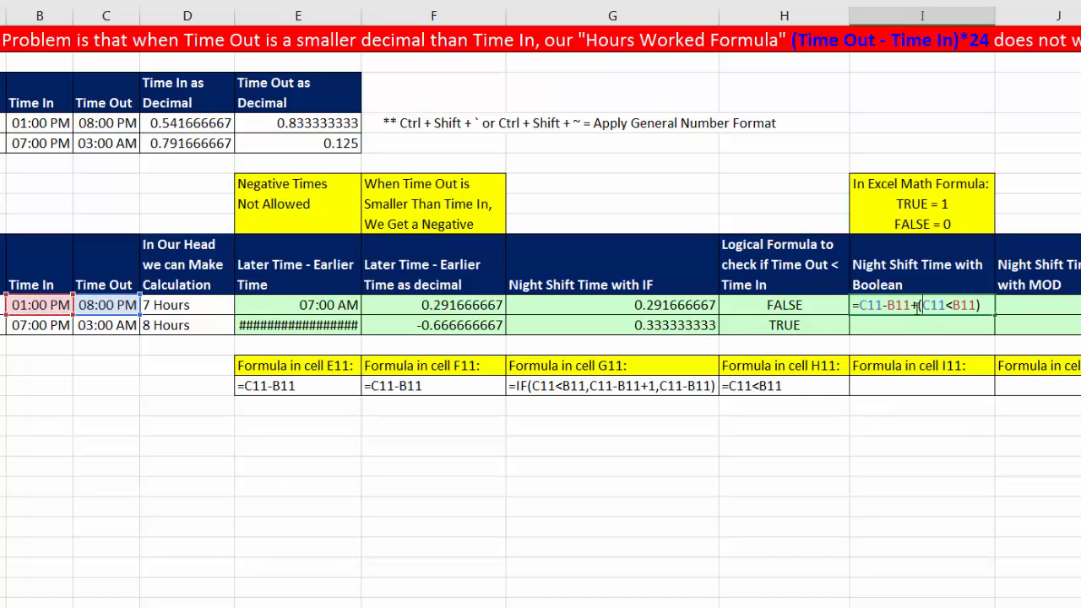
{"action": "left_click_drag", "start_coordinate": [921, 305], "coordinate": [998, 308]}
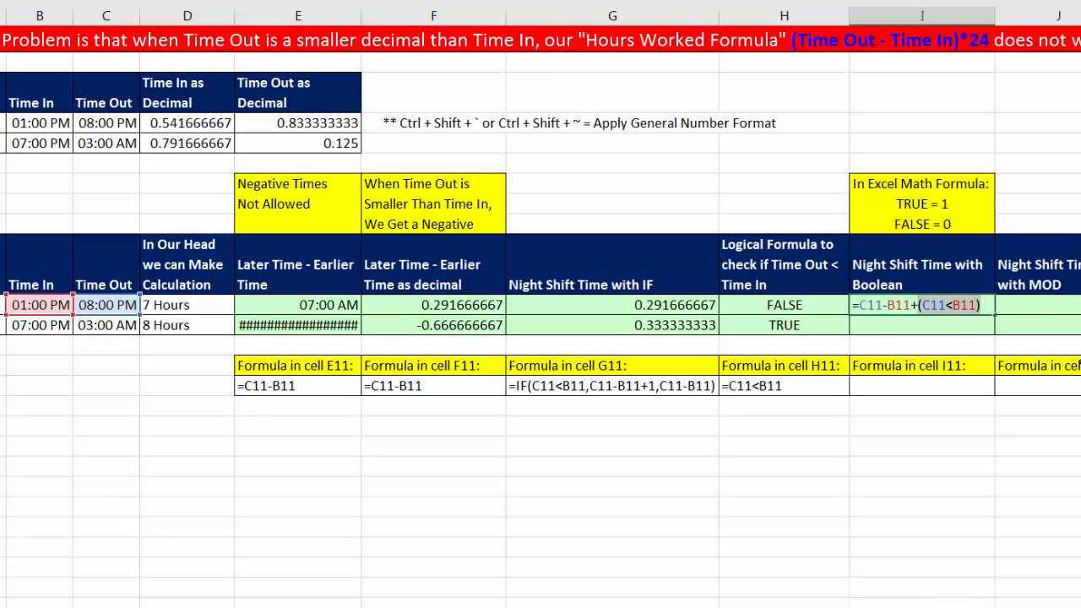
{"action": "key", "text": "ctrl+Return"}
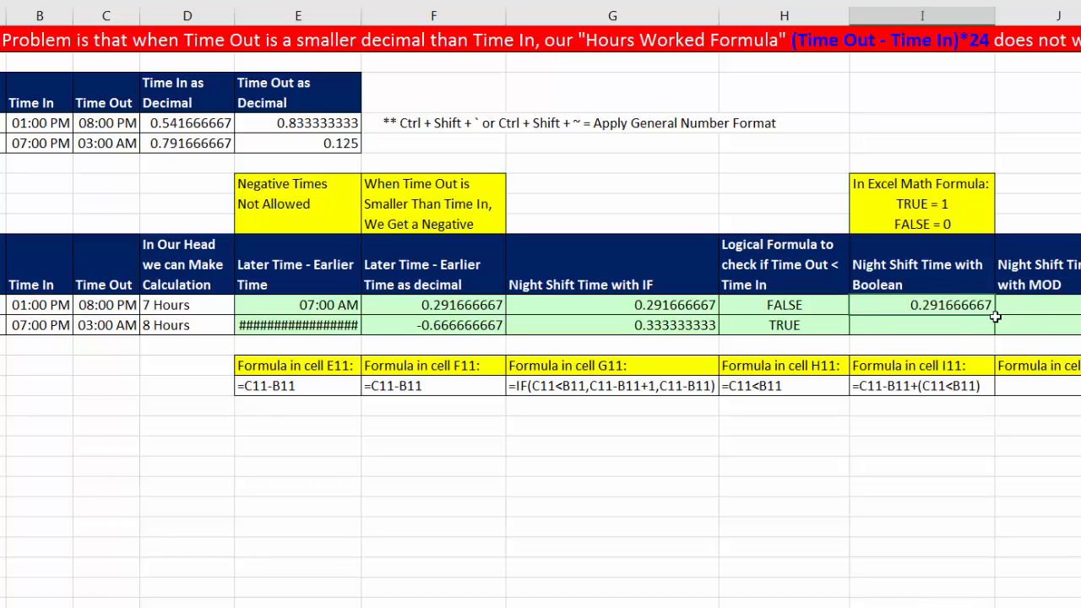
{"action": "left_click_drag", "start_coordinate": [996, 325], "coordinate": [999, 336]}
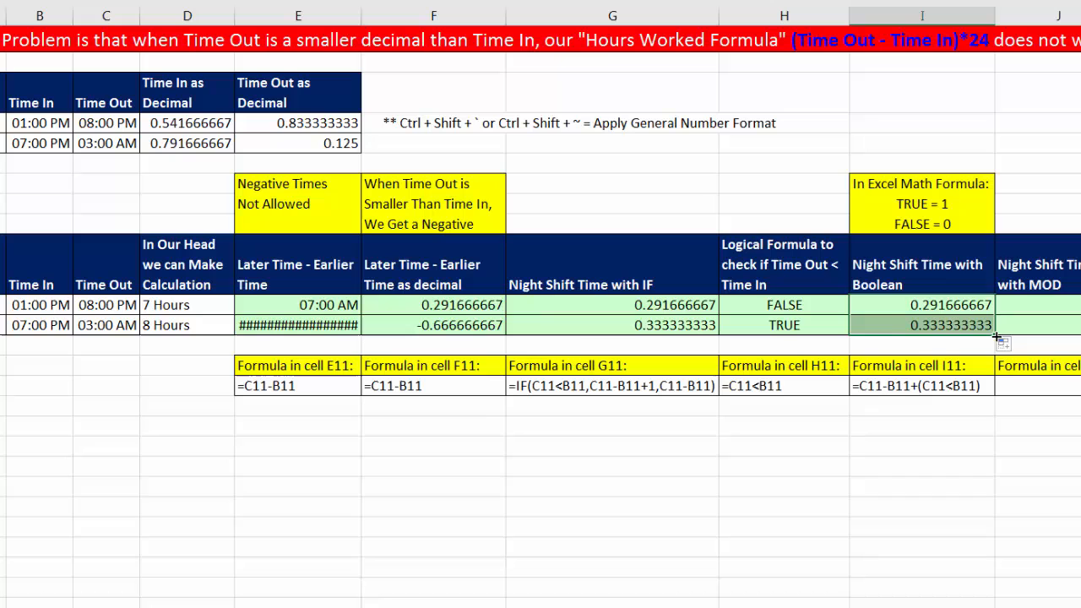
Step: Check the cell references and the logical test (C12<B12) in the copied formula in I12
{"action": "left_click", "coordinate": [888, 327]}
{"action": "key", "text": "F2"}
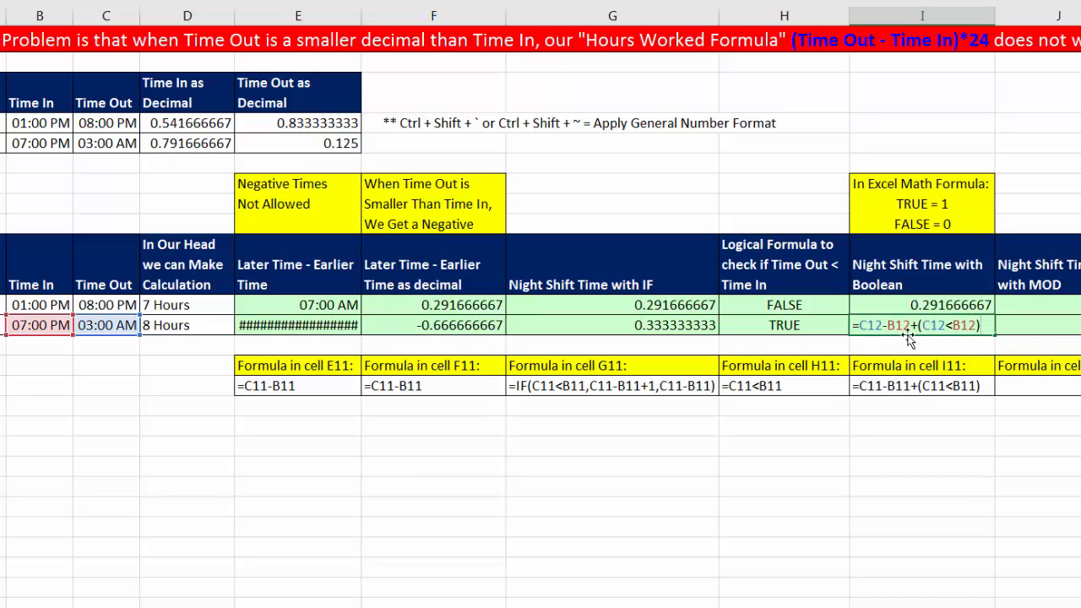
{"action": "left_click_drag", "start_coordinate": [919, 325], "coordinate": [981, 325]}
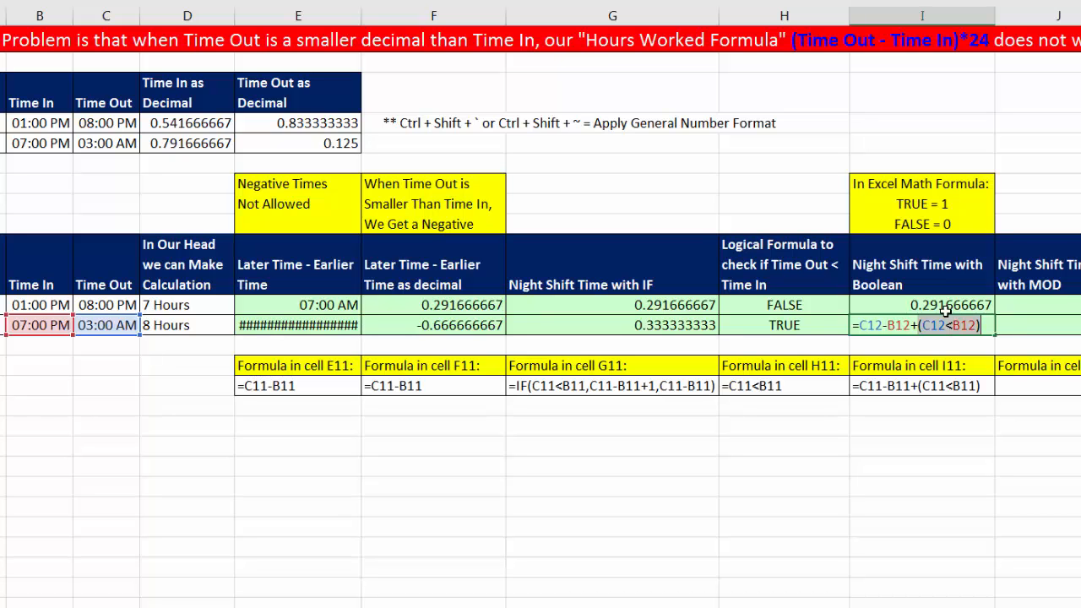
{"action": "key", "text": "Escape"}
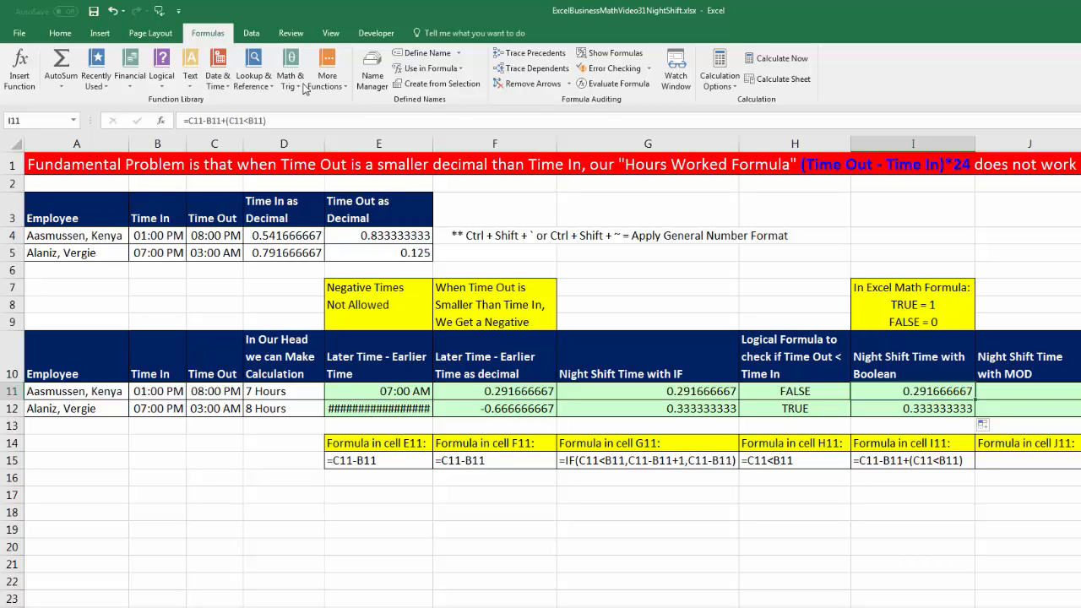
Step: Run Evaluate Formula on I11 through every calculation stage to see how the logical test is added, and close it
{"action": "left_click", "coordinate": [612, 88]}
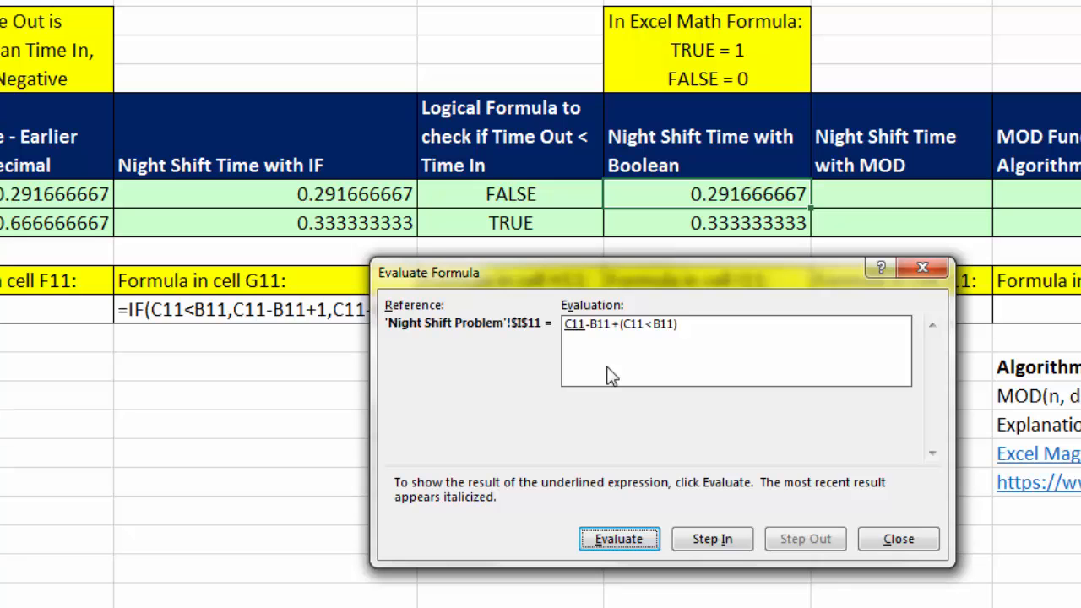
{"action": "key", "text": "Return"}
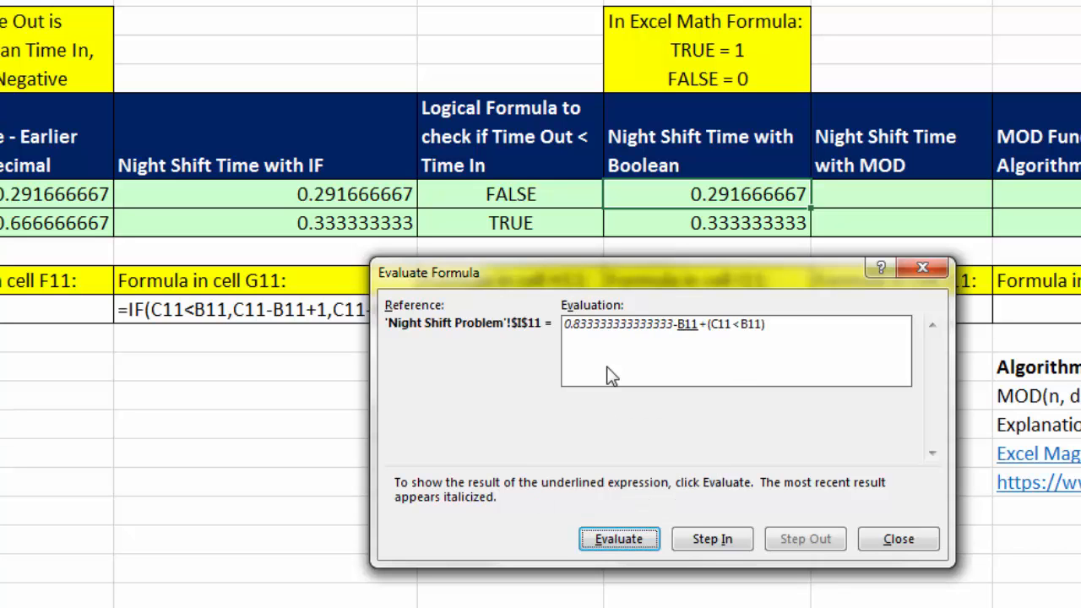
{"action": "key", "text": "Return"}
{"action": "key", "text": "Return"}
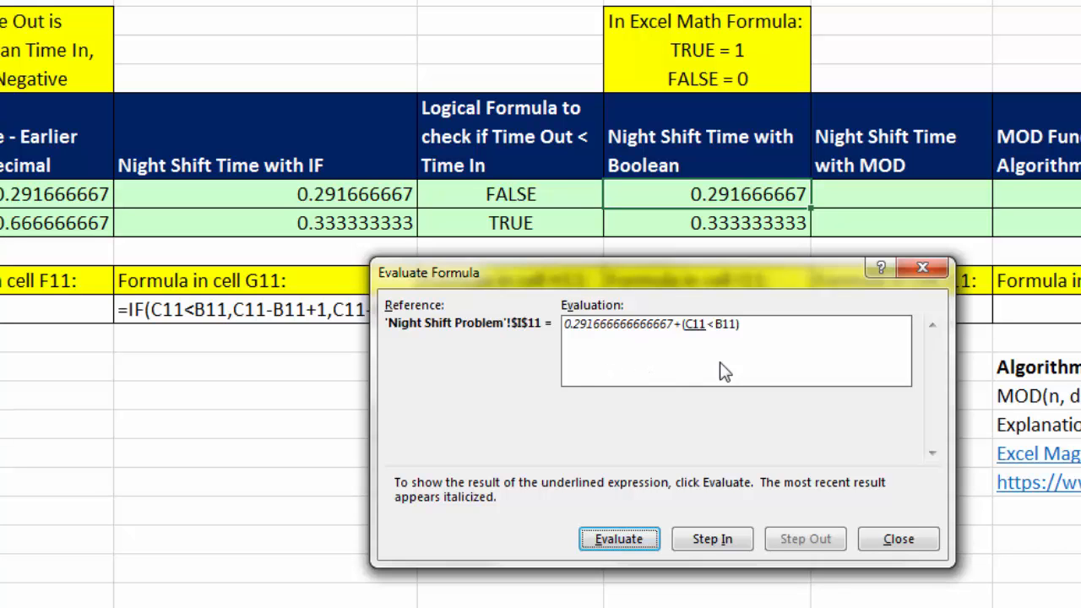
{"action": "key", "text": "Return"}
{"action": "key", "text": "Return"}
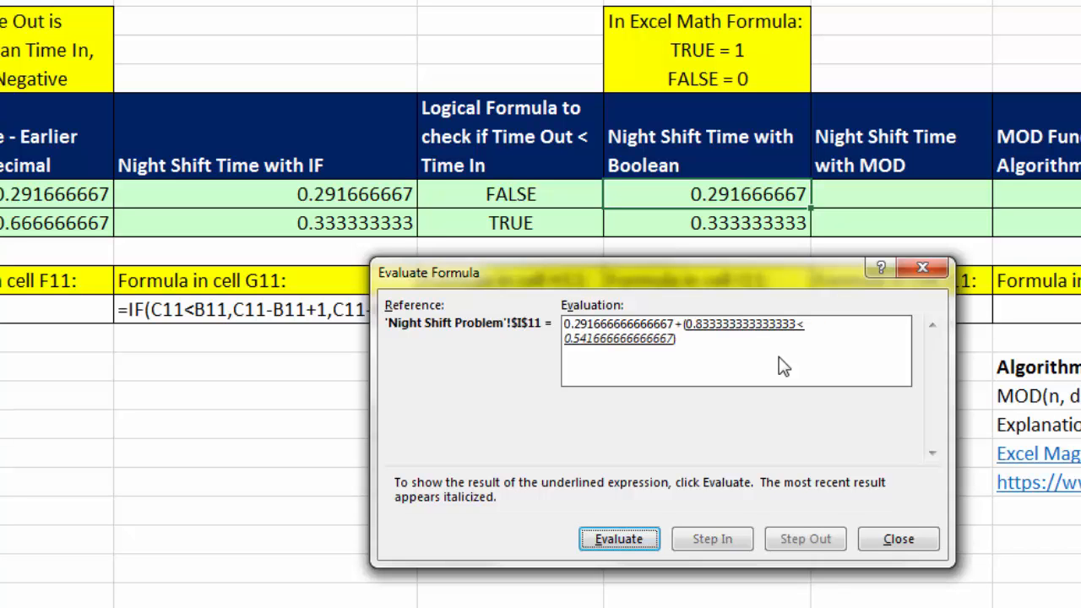
{"action": "key", "text": "Return"}
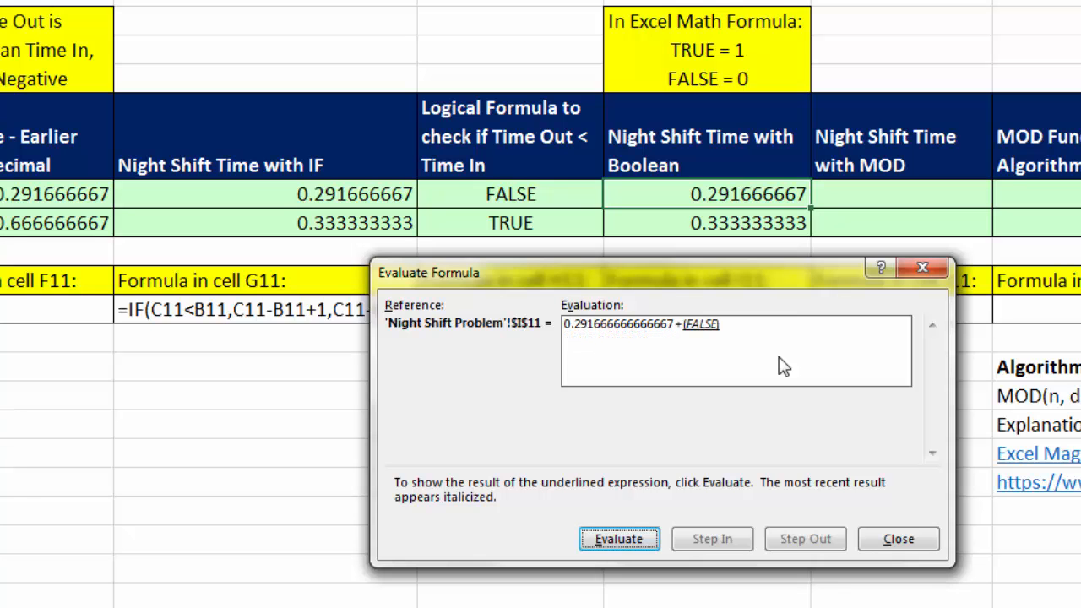
{"action": "key", "text": "Return"}
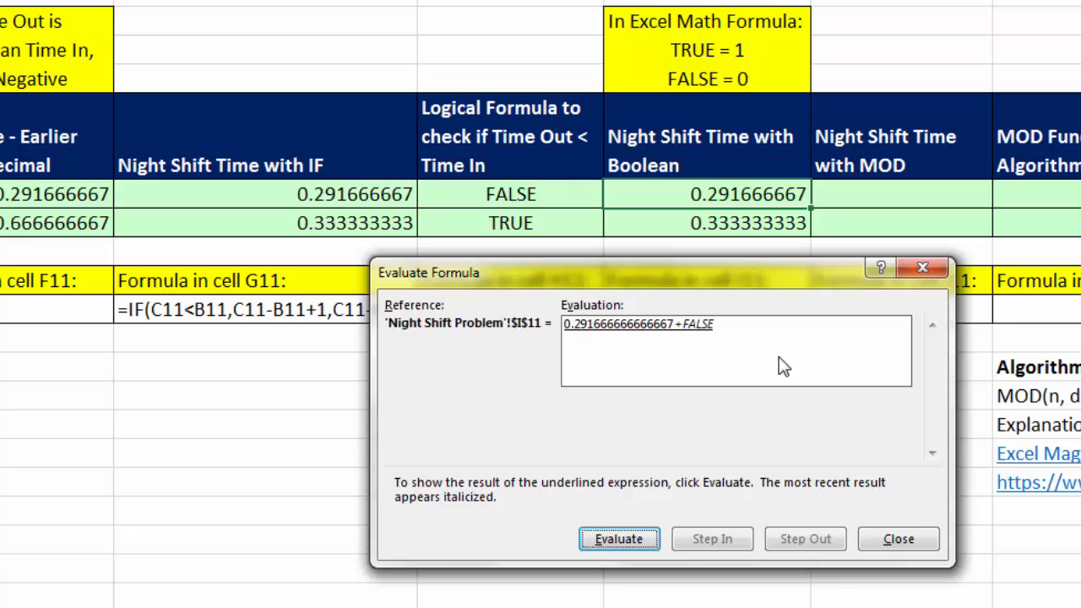
{"action": "key", "text": "Return"}
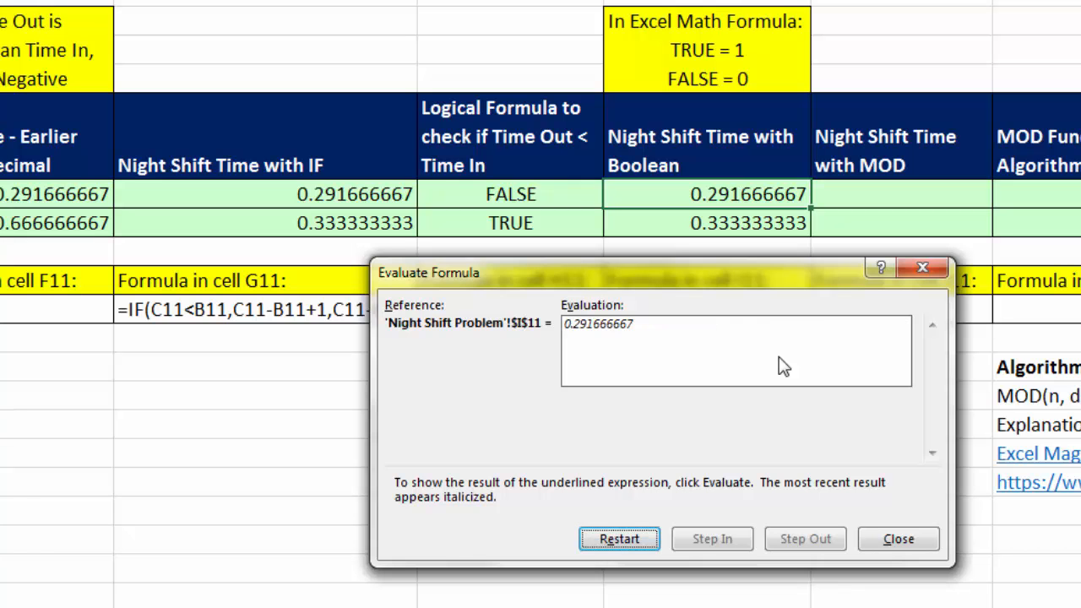
{"action": "key", "text": "Escape"}
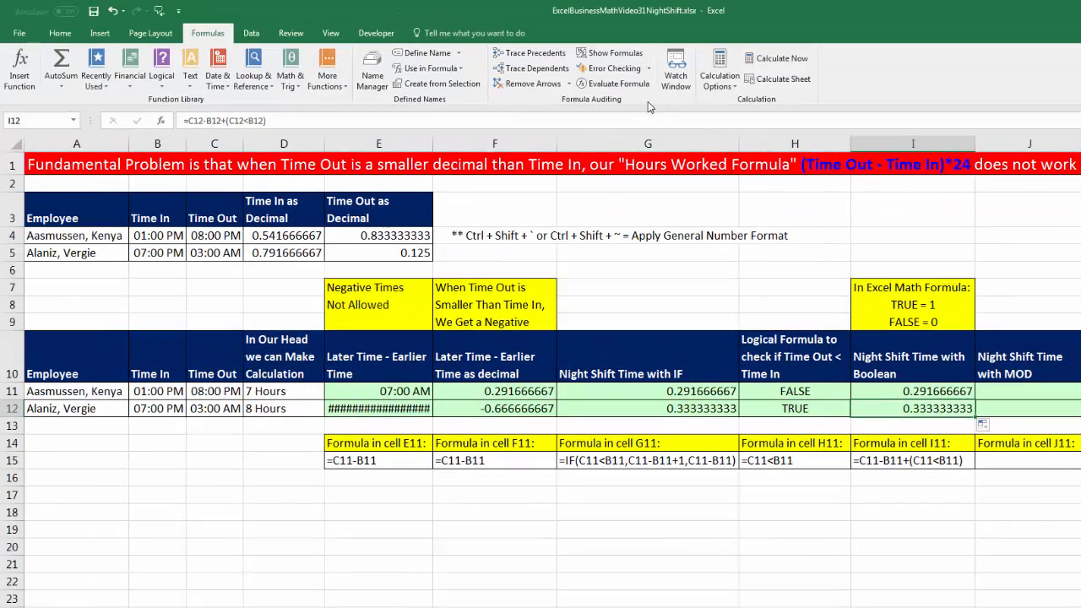
Step: Run Evaluate Formula on I12 through every calculation stage for the night shift row, and close it
{"action": "left_click", "coordinate": [621, 84]}
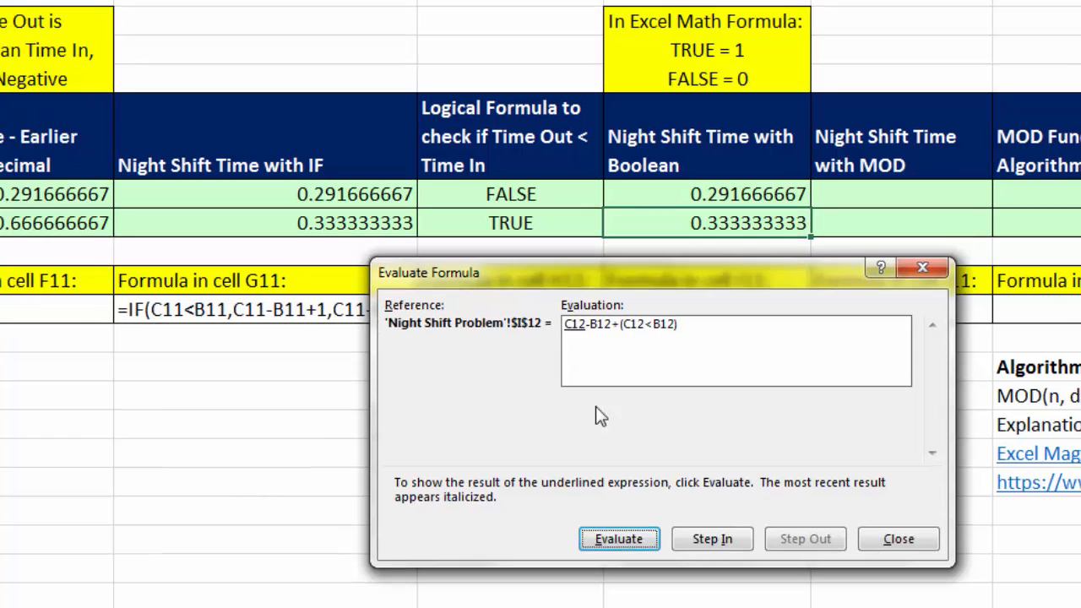
{"action": "key", "text": "Return"}
{"action": "key", "text": "Return"}
{"action": "key", "text": "Return"}
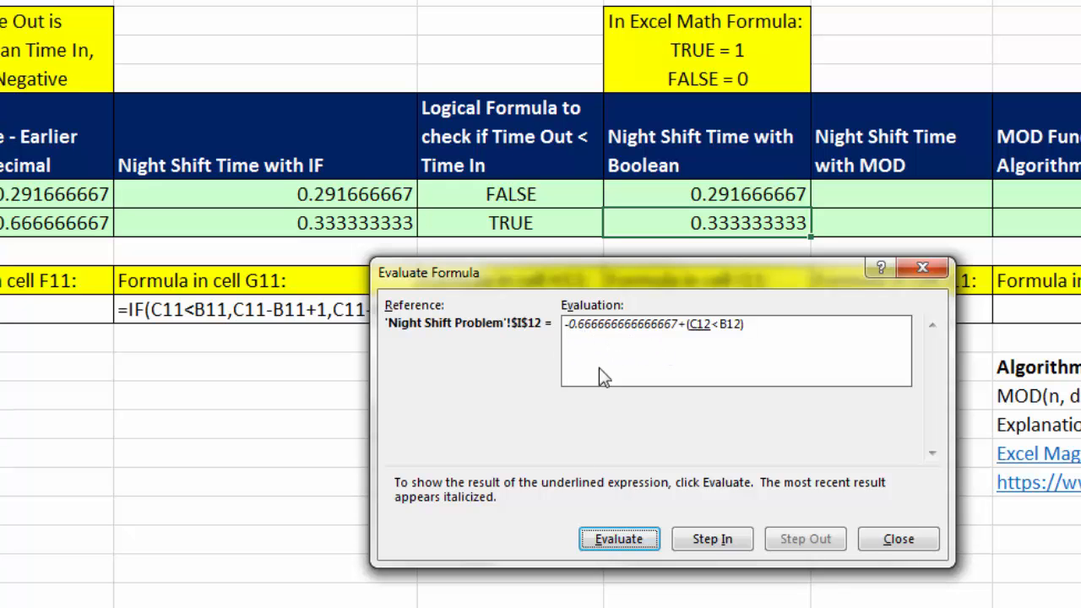
{"action": "key", "text": "Return"}
{"action": "key", "text": "Return"}
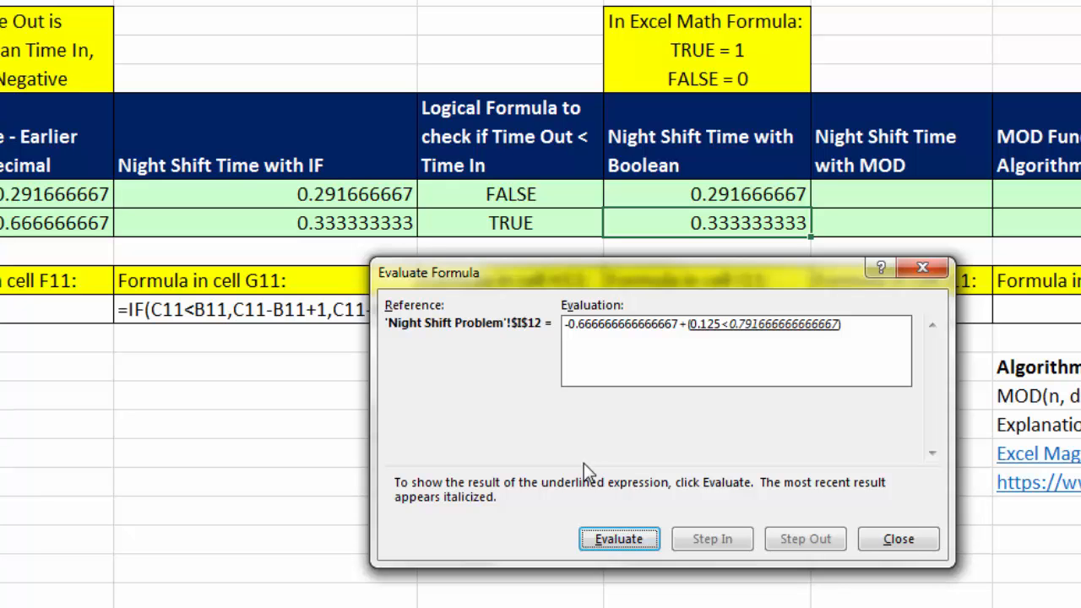
{"action": "key", "text": "Return"}
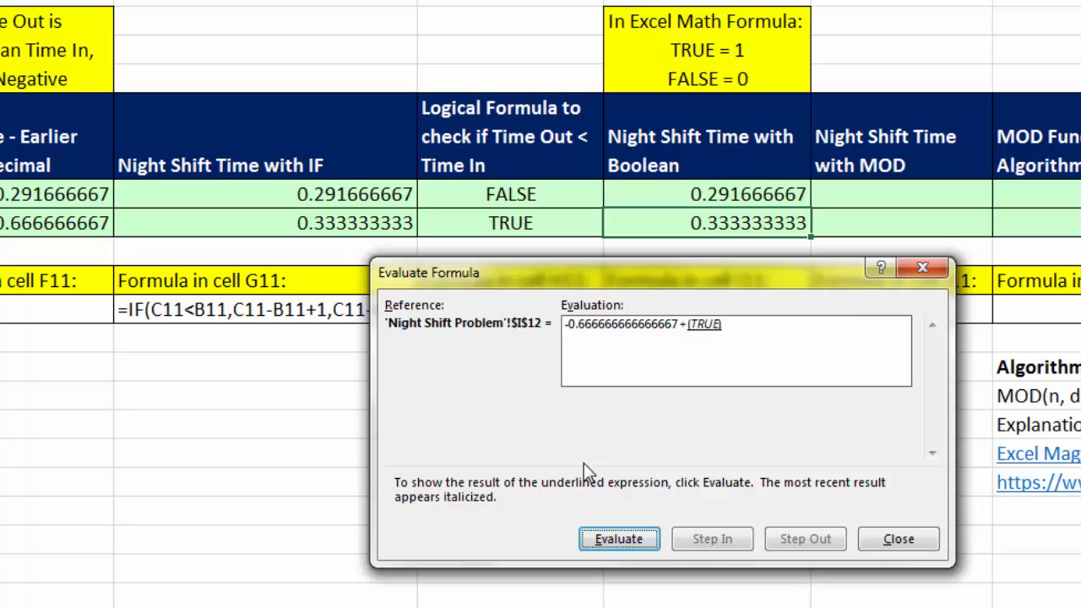
{"action": "key", "text": "Return"}
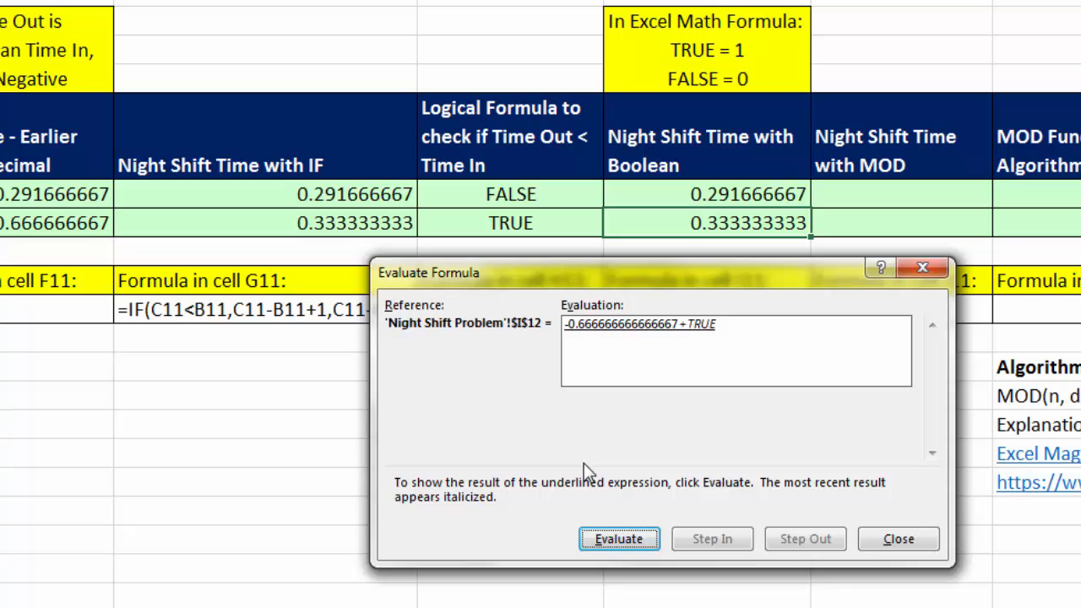
{"action": "key", "text": "Return"}
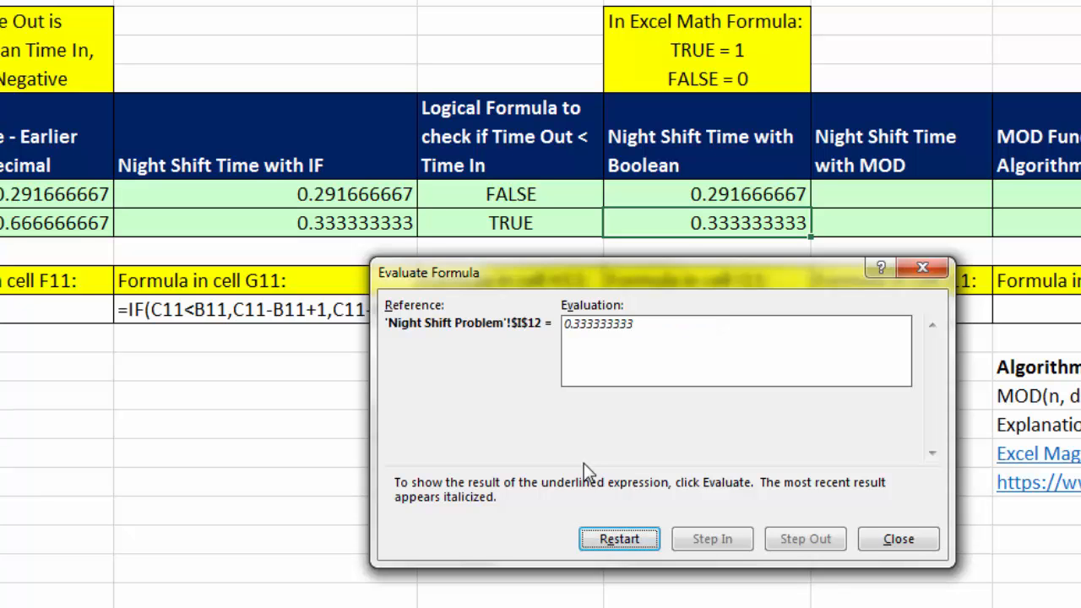
{"action": "key", "text": "Escape"}
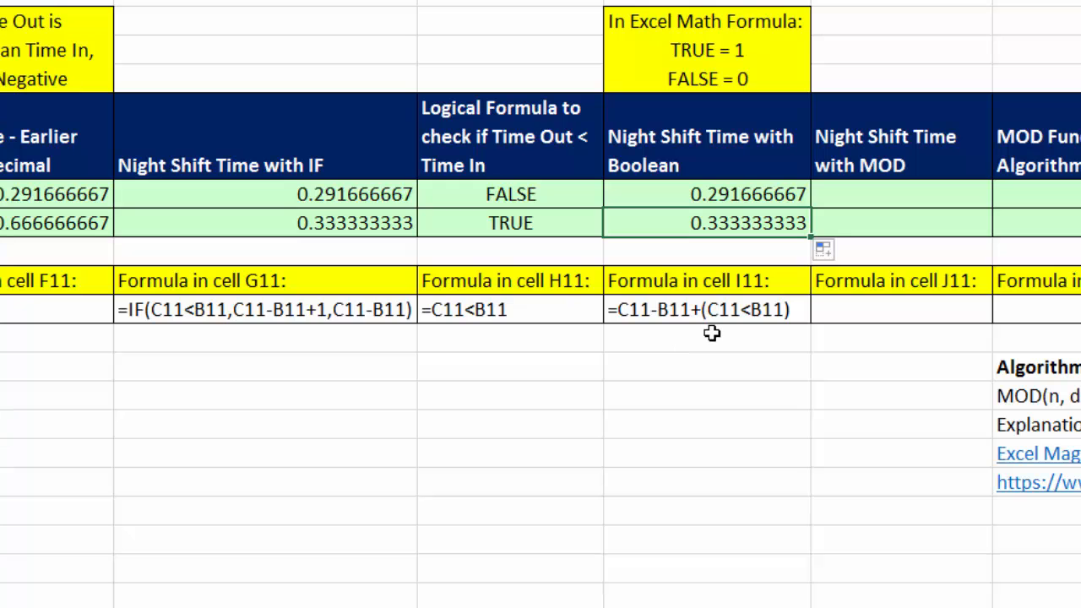
Step: Examine the logical test, value if true and value if false arguments of the IF formula in G11, and the Boolean formula in I11
{"action": "left_click", "coordinate": [291, 191]}
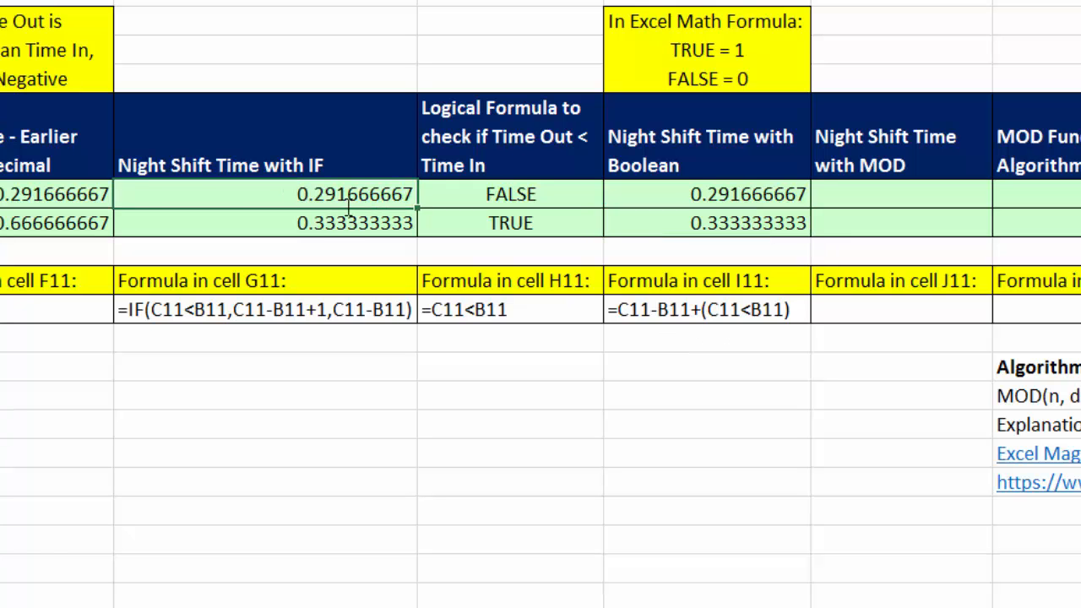
{"action": "key", "text": "F2"}
{"action": "left_click", "coordinate": [193, 194]}
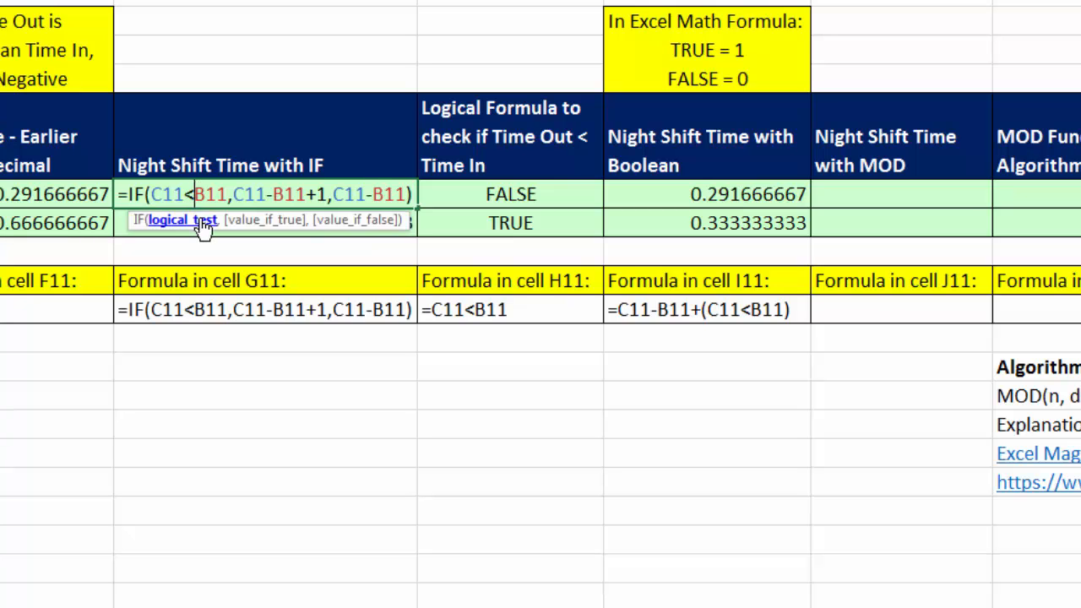
{"action": "left_click", "coordinate": [195, 222]}
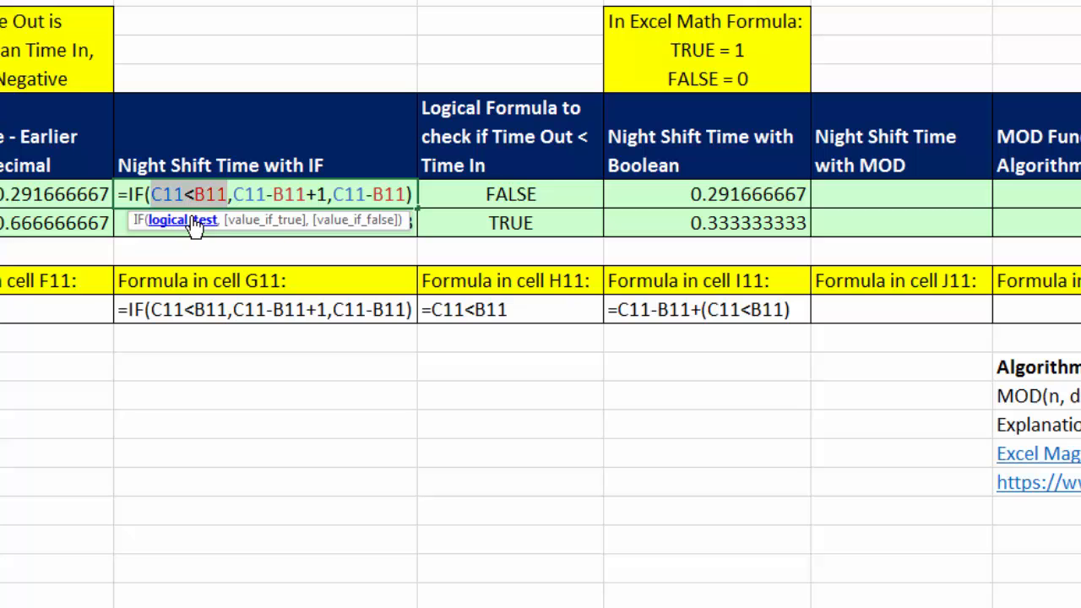
{"action": "left_click", "coordinate": [273, 221]}
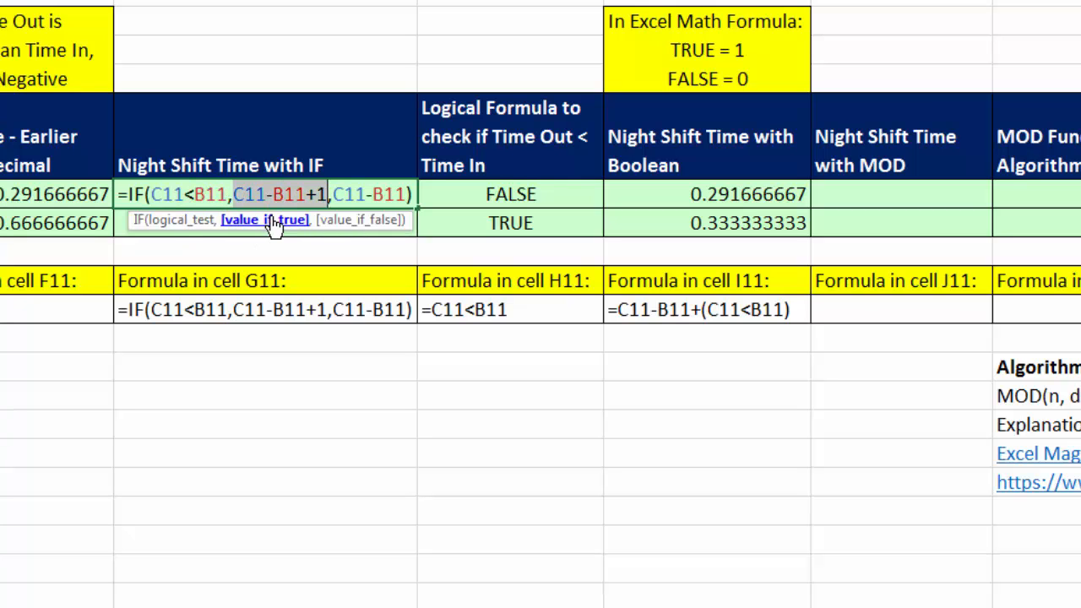
{"action": "left_click", "coordinate": [356, 220]}
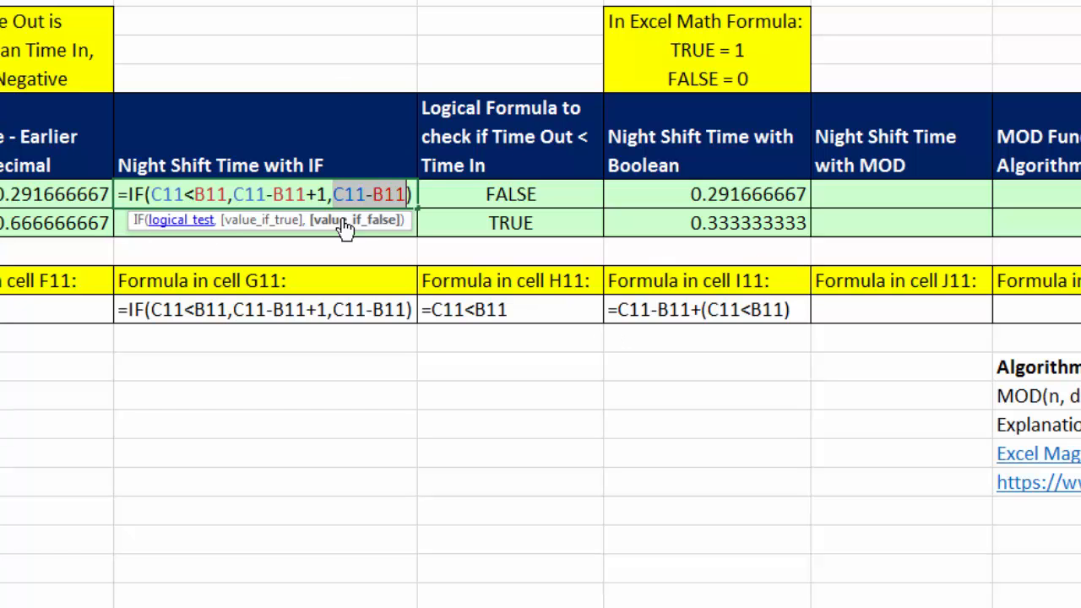
{"action": "key", "text": "Escape"}
{"action": "left_click", "coordinate": [686, 197]}
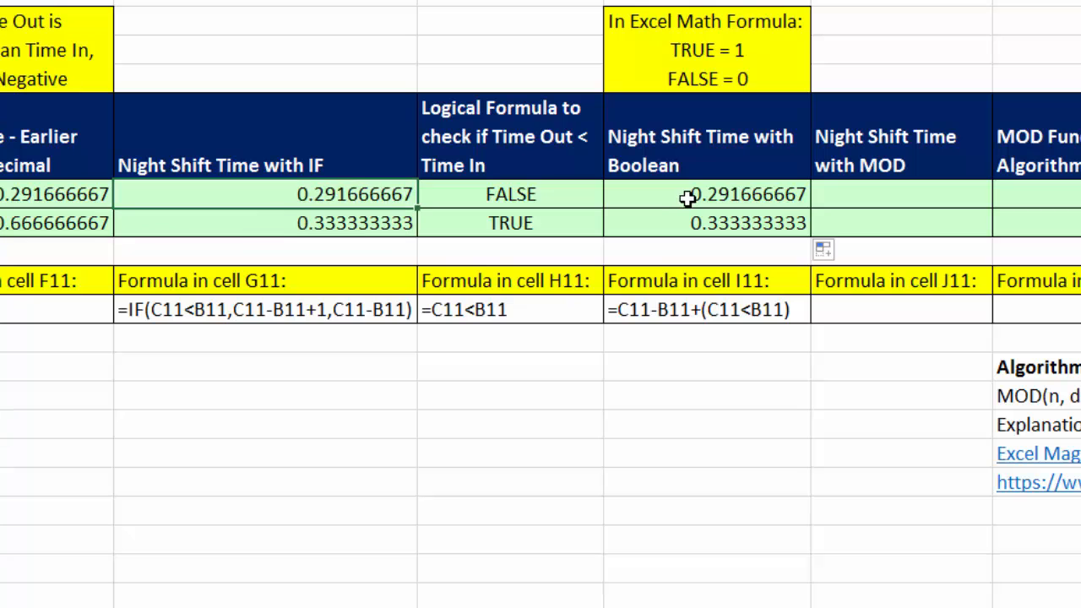
{"action": "key", "text": "F2"}
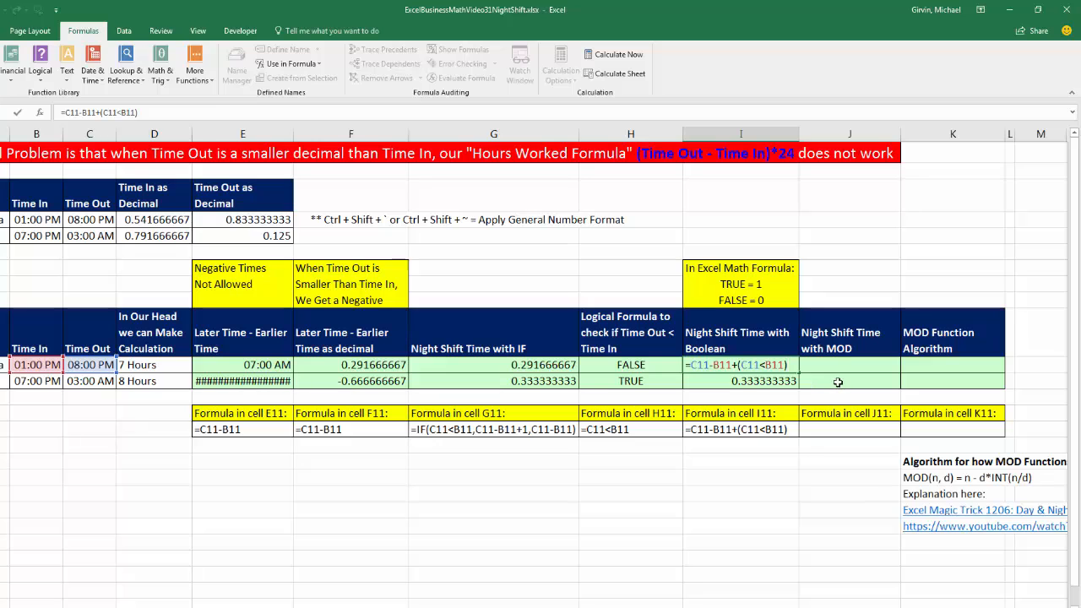
Step: Enter the night shift formula =MOD(C11-B11,1) in J11
{"action": "left_click", "coordinate": [832, 369]}
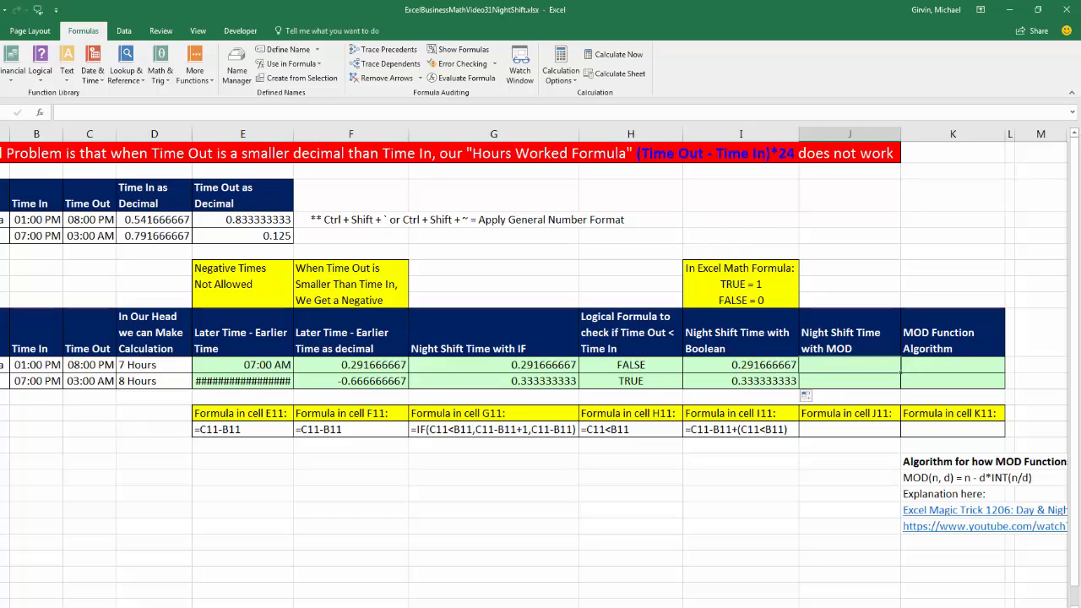
{"action": "scroll", "coordinate": [533, 367], "scroll_direction": "right", "scroll_amount": 3}
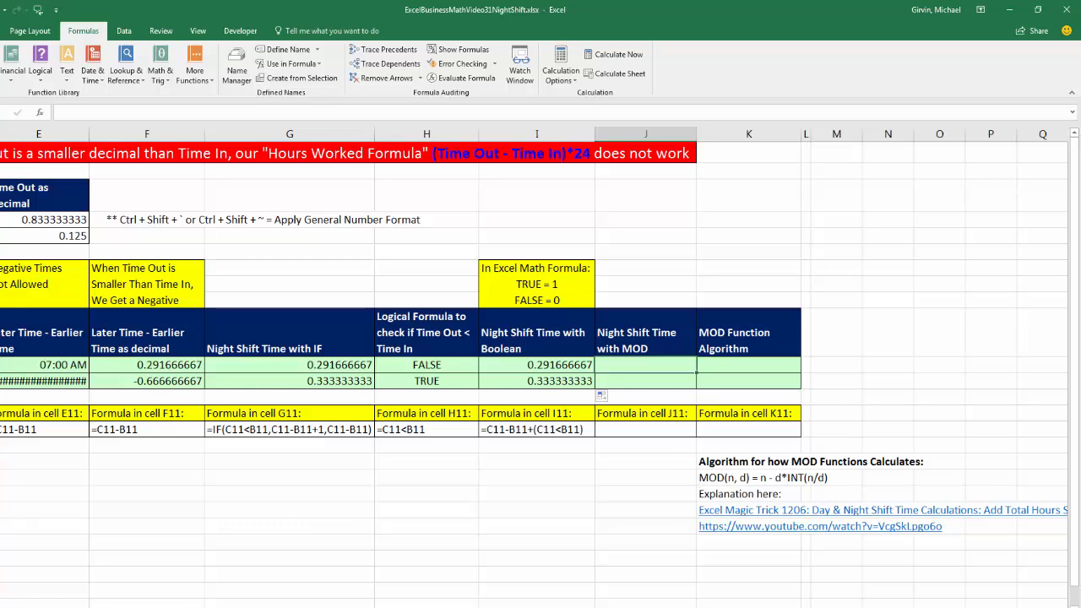
{"action": "scroll", "coordinate": [792, 397], "scroll_direction": "left", "scroll_amount": 3}
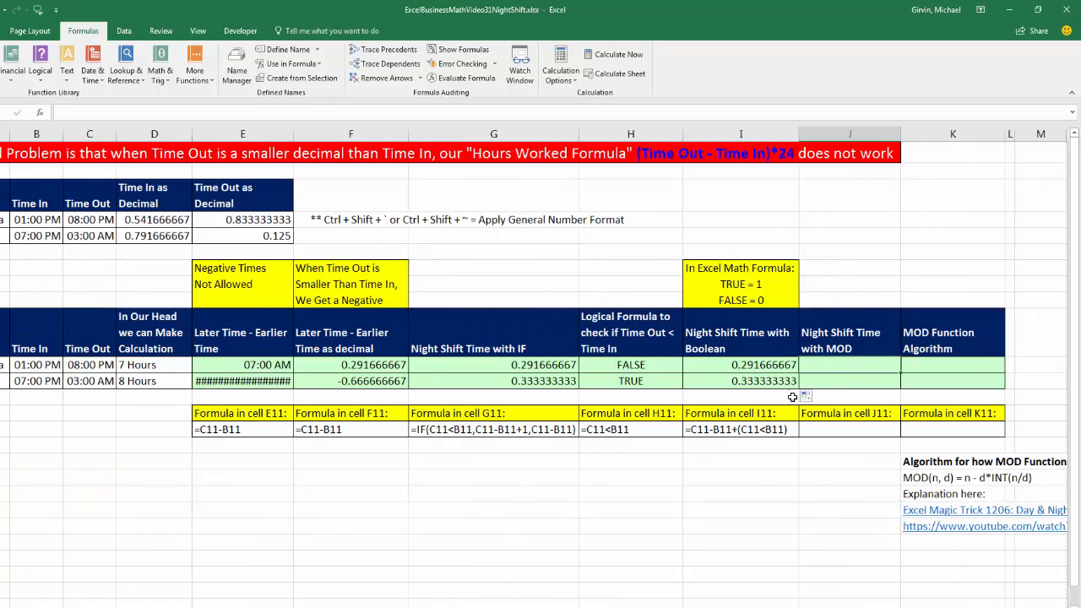
{"action": "type", "text": "=mod"}
{"action": "key", "text": "Tab"}
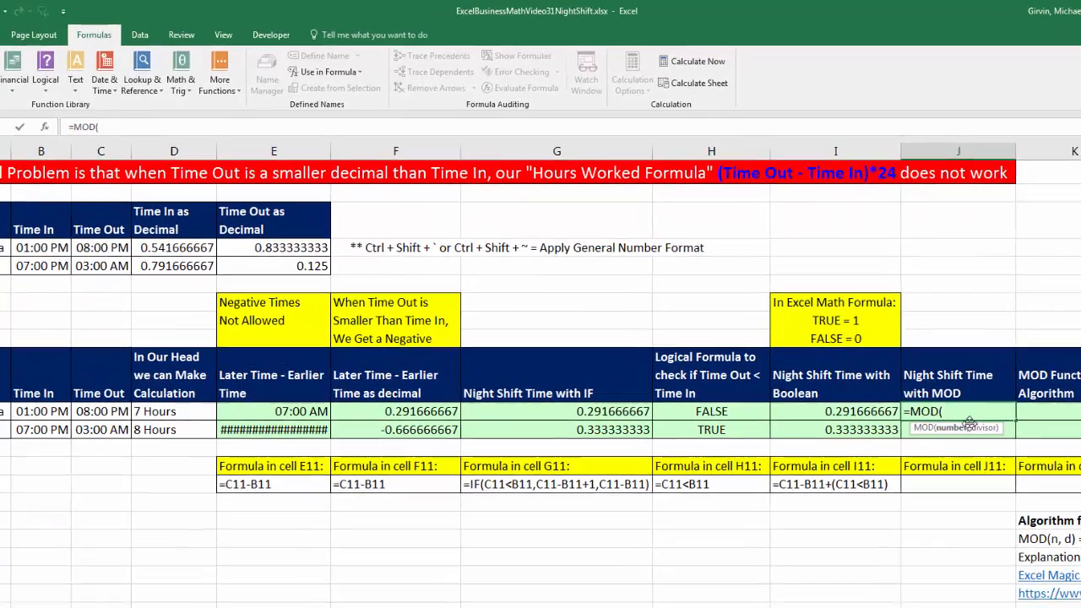
{"action": "left_click", "coordinate": [123, 412]}
{"action": "type", "text": "-"}
{"action": "left_click", "coordinate": [25, 412]}
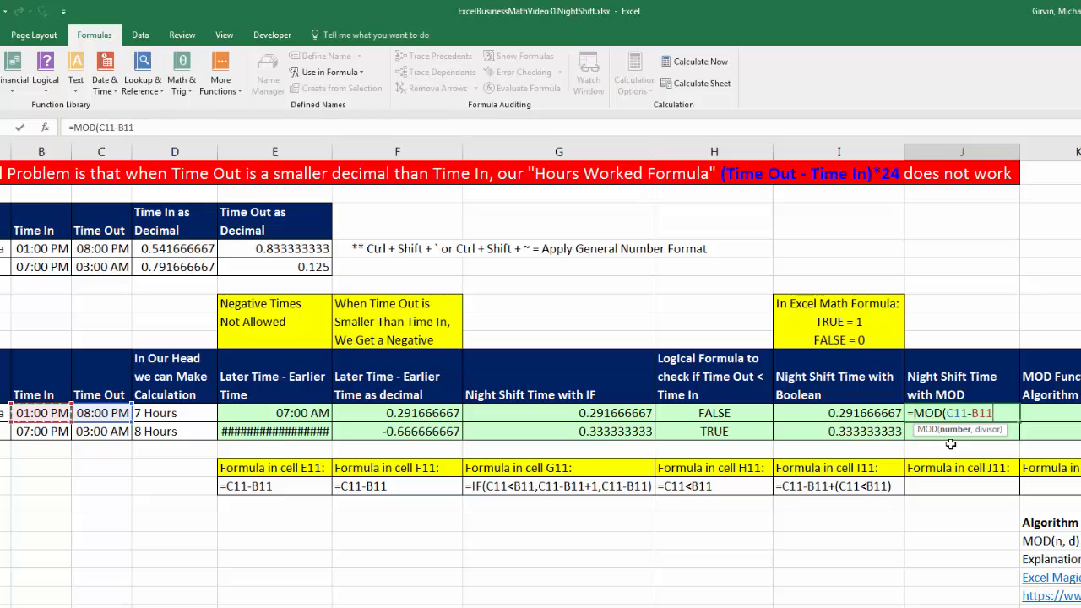
{"action": "type", "text": ","}
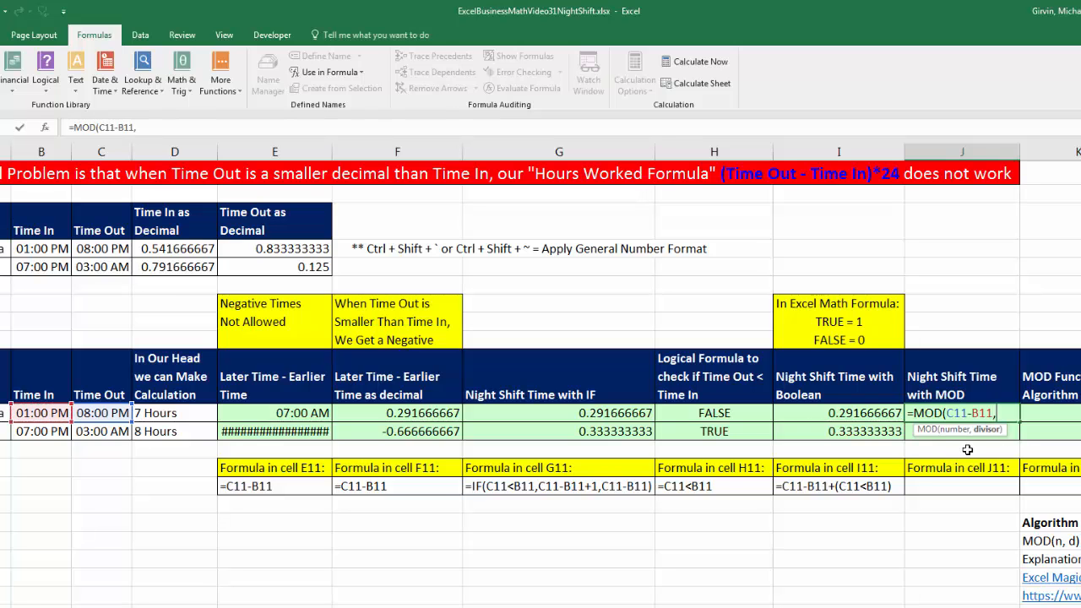
{"action": "type", "text": "1)"}
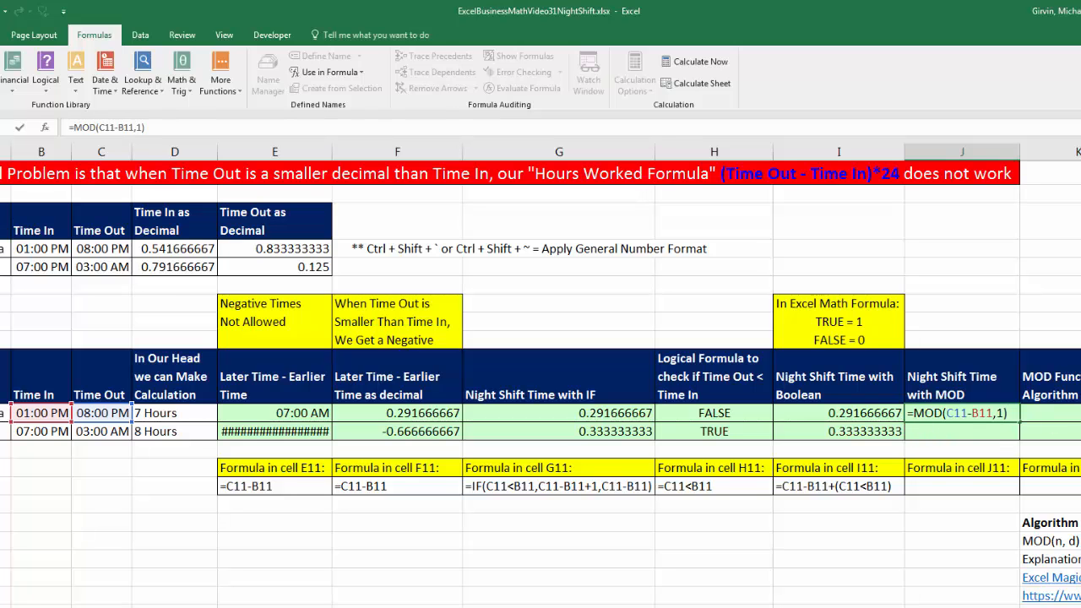
{"action": "key", "text": "ctrl+Return"}
Step: Apply the General number format to J11 and copy its formula down to J12
{"action": "key", "text": "ctrl+shift+grave"}
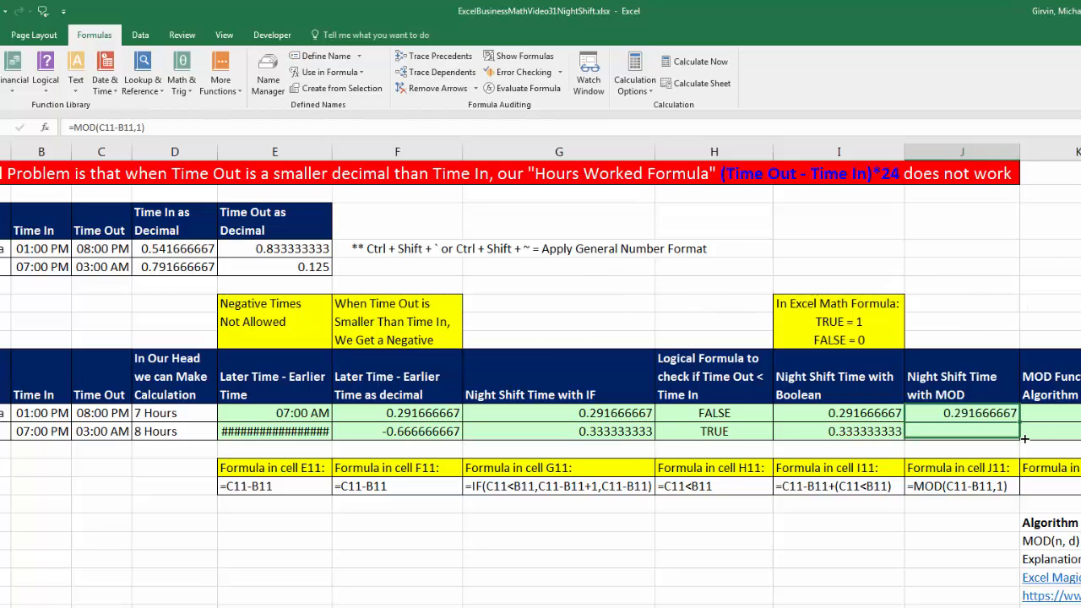
{"action": "left_click_drag", "start_coordinate": [1020, 425], "coordinate": [1021, 439]}
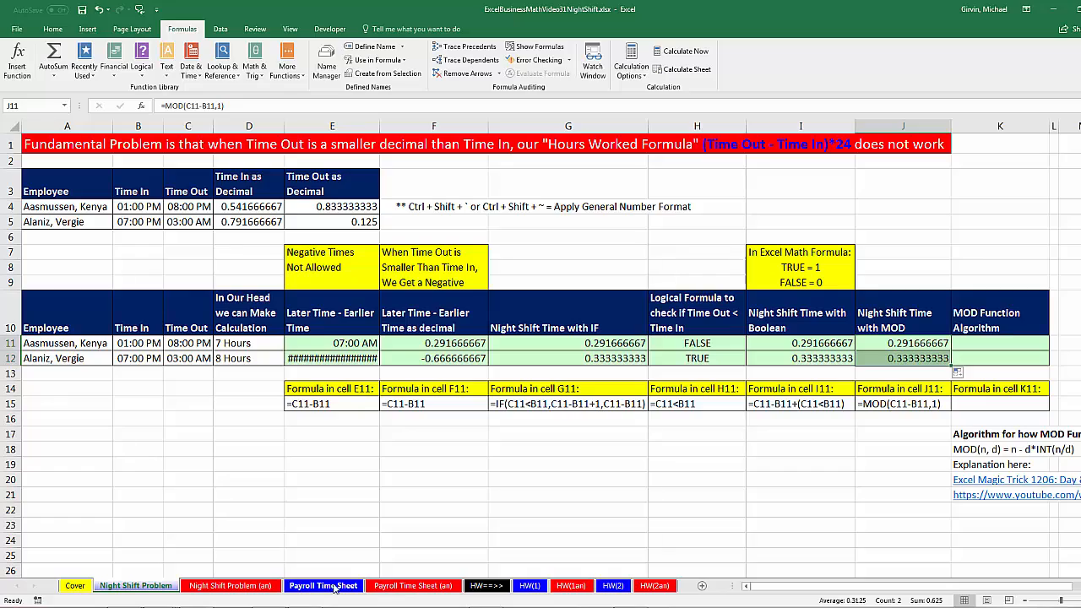
Step: Switch to the Payroll Time Sheet worksheet and review column B and the first Time In, Time Out and Hours Worked cells
{"action": "left_click", "coordinate": [324, 586]}
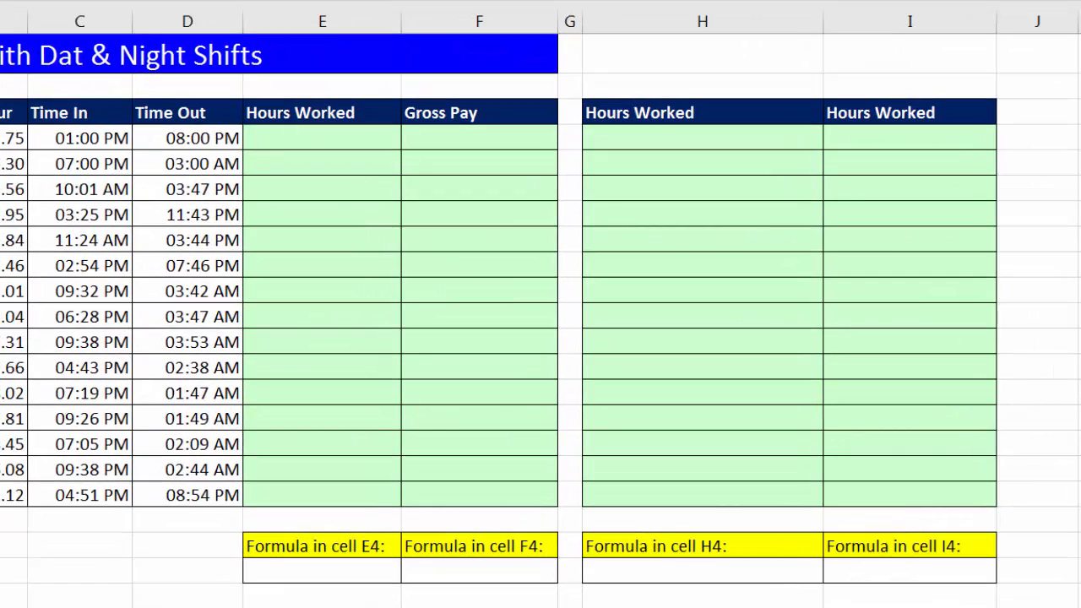
{"action": "left_click_drag", "start_coordinate": [4, 138], "coordinate": [4, 495]}
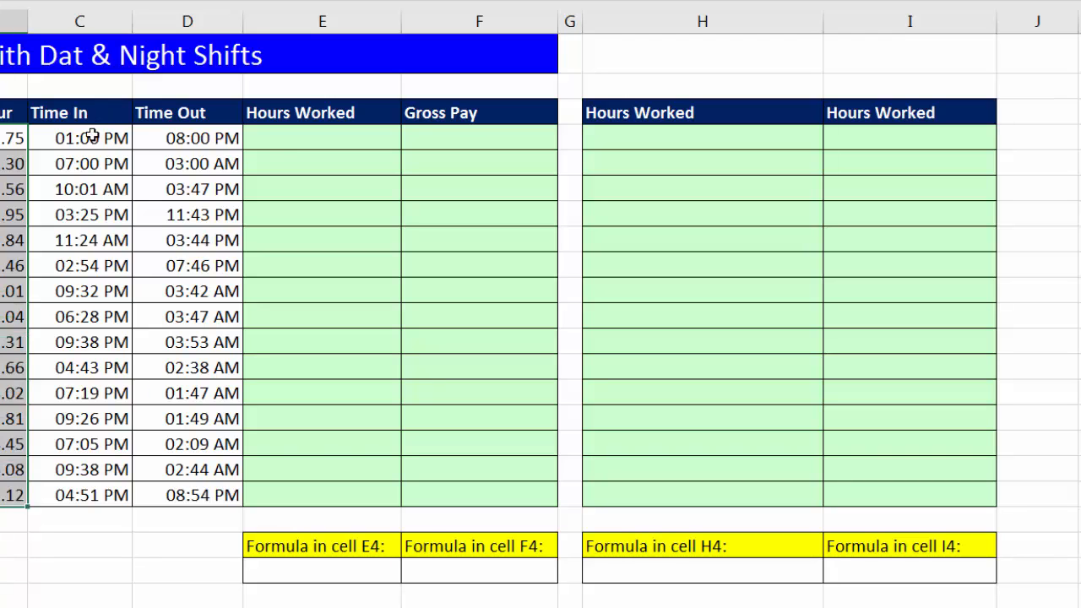
{"action": "left_click", "coordinate": [92, 138]}
{"action": "left_click", "coordinate": [174, 140]}
{"action": "left_click", "coordinate": [280, 144]}
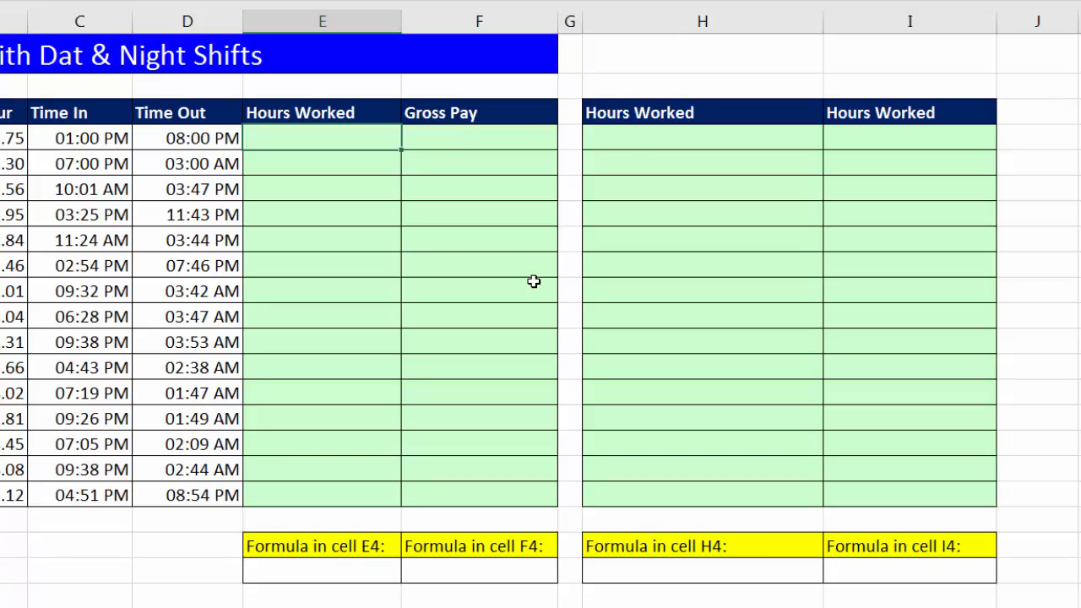
Step: Start an IF formula in H4 of the Hours Worked column with the logical test D4<C4
{"action": "left_click", "coordinate": [633, 134]}
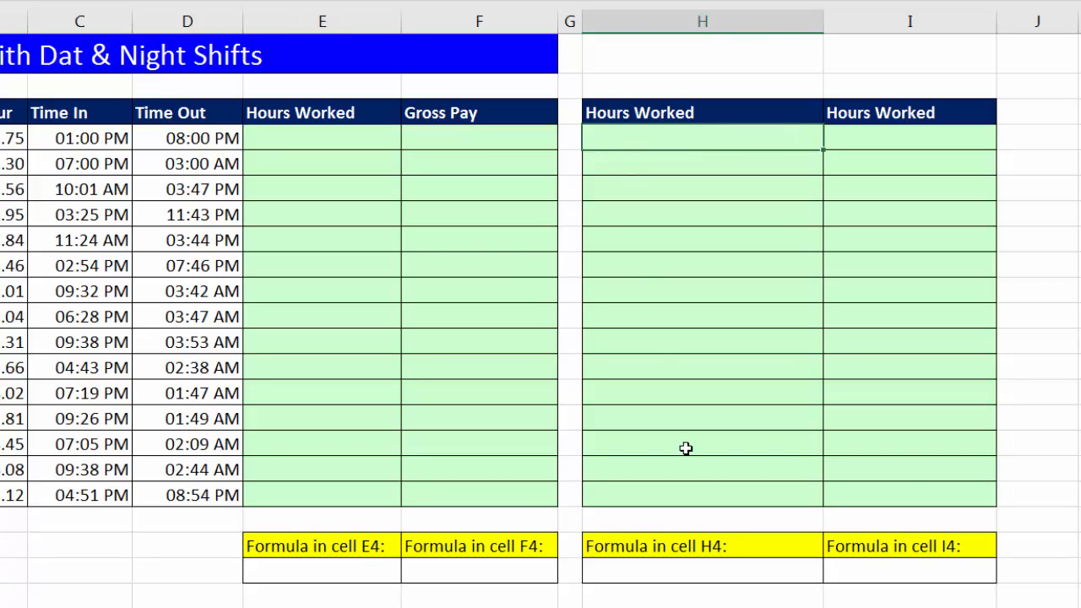
{"action": "type", "text": "=i"}
{"action": "key", "text": "Tab"}
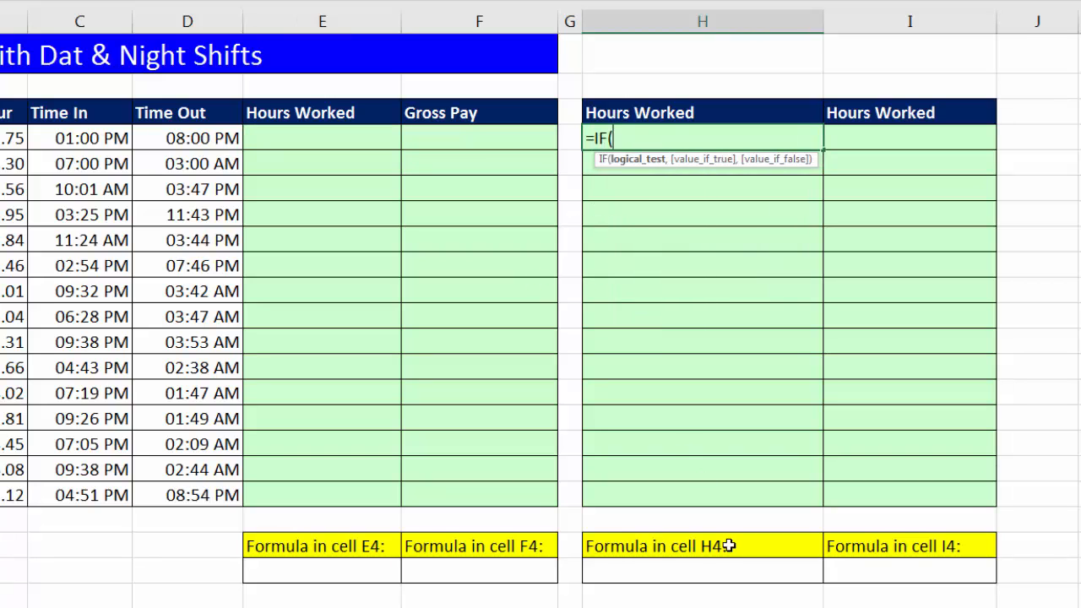
{"action": "left_click", "coordinate": [181, 138]}
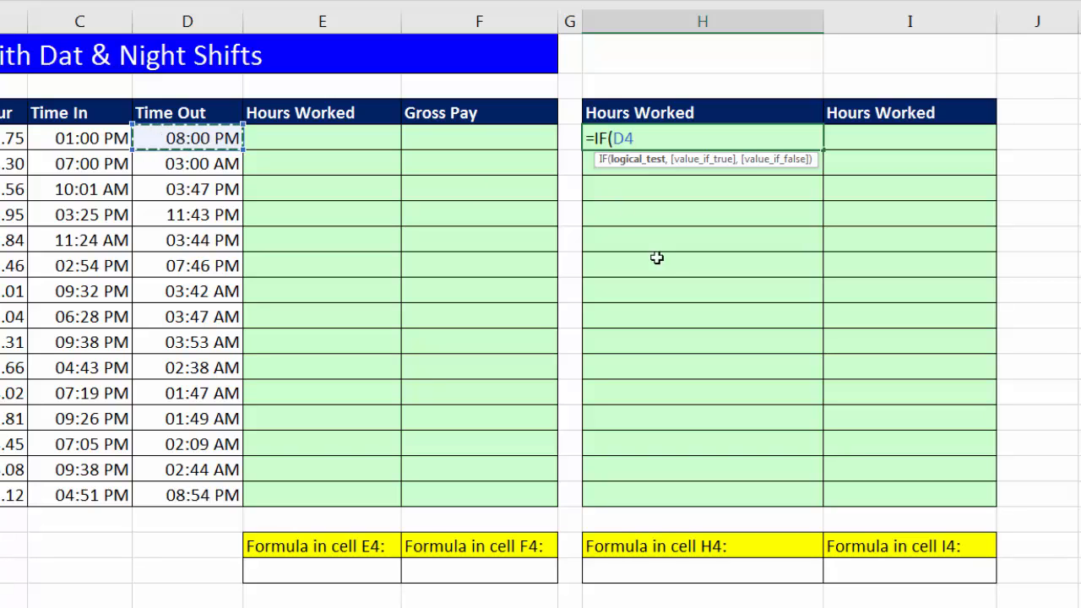
{"action": "type", "text": "<"}
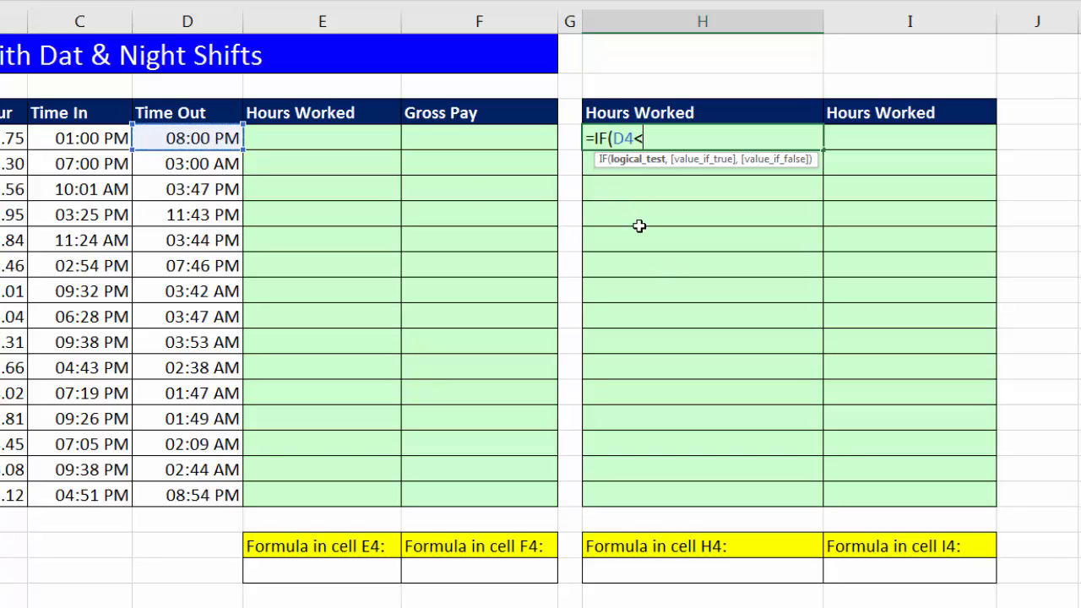
{"action": "left_click", "coordinate": [87, 138]}
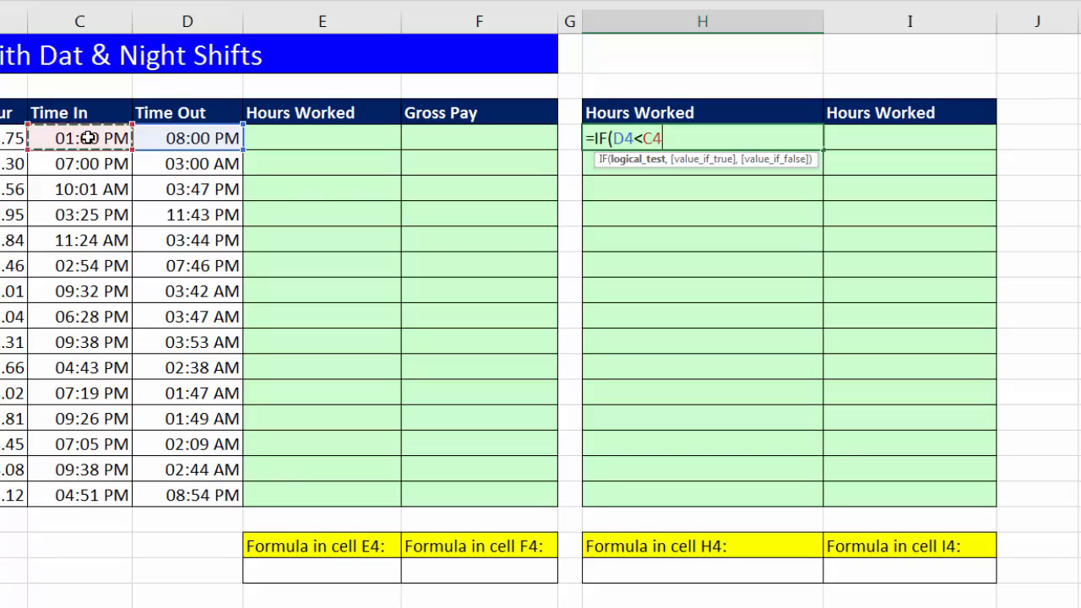
{"action": "type", "text": ","}
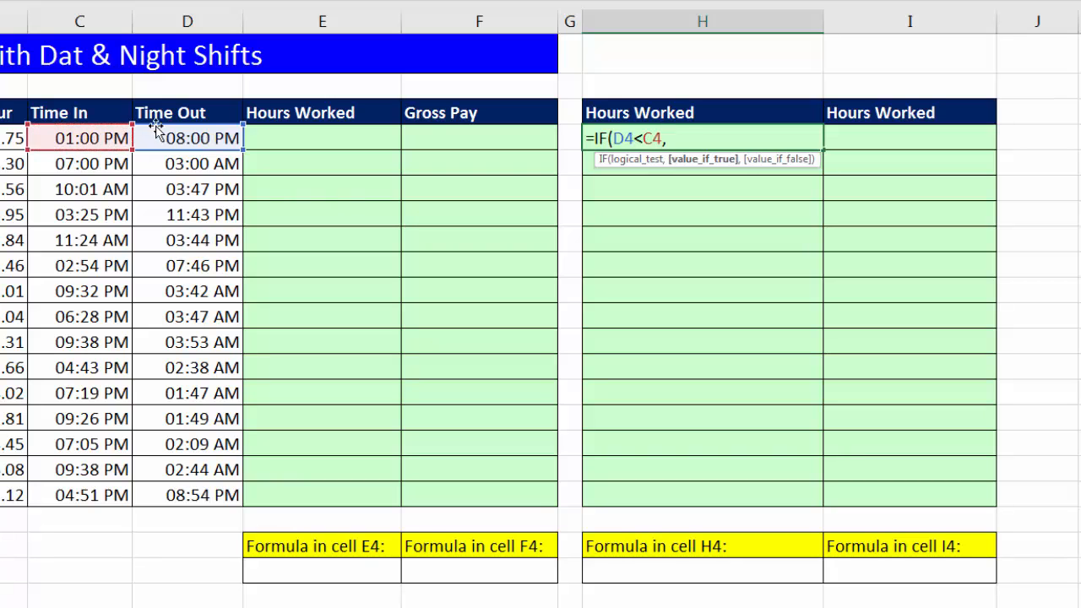
Step: Add D4-C4+1 as the value if true in the H4 IF formula
{"action": "left_click", "coordinate": [175, 138]}
{"action": "type", "text": "-"}
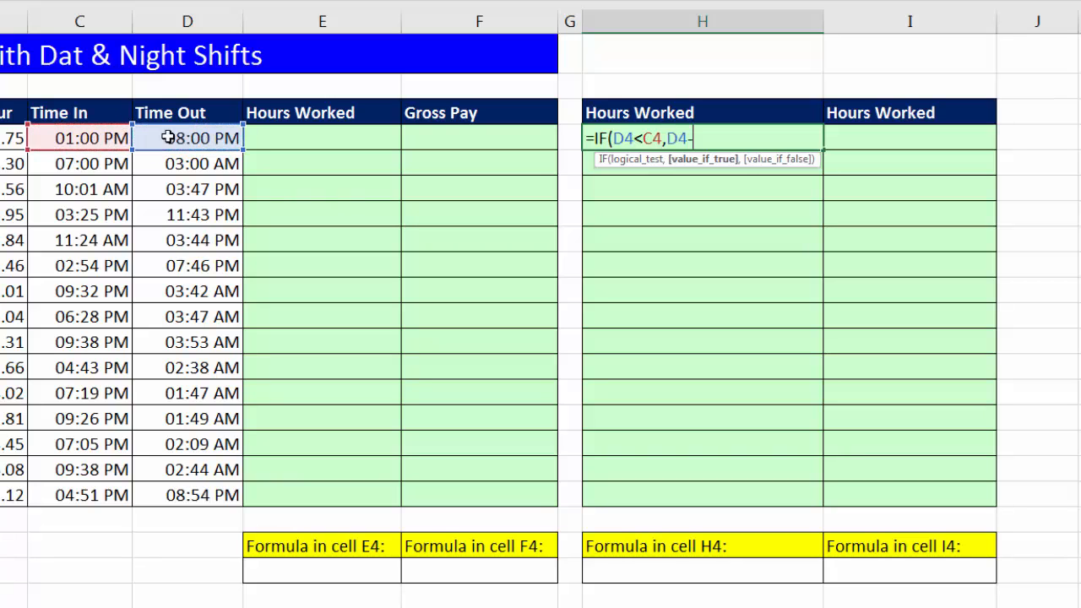
{"action": "left_click", "coordinate": [93, 138]}
{"action": "type", "text": "+1"}
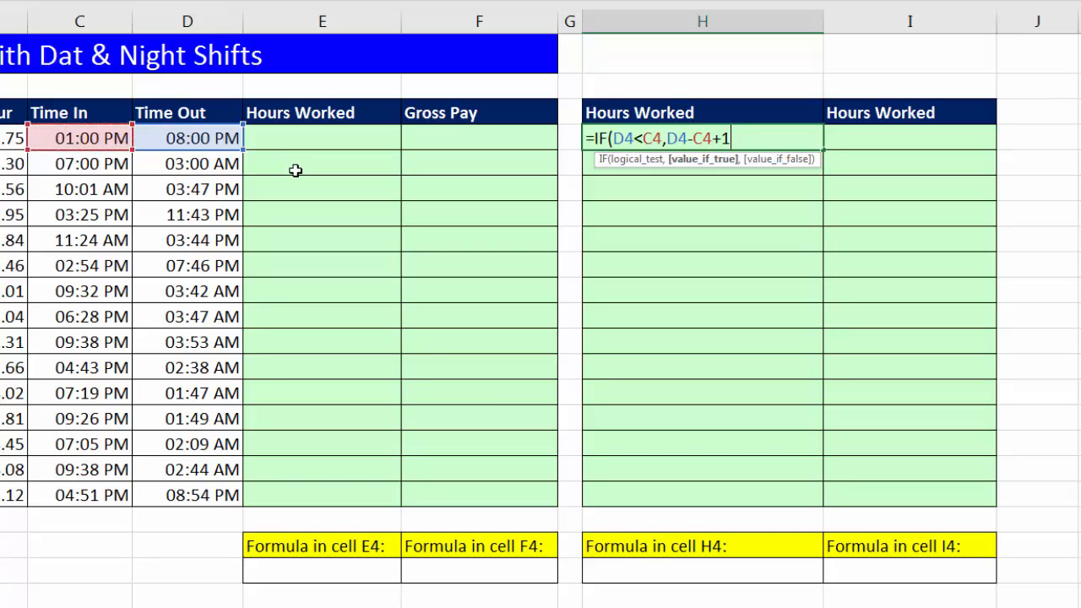
{"action": "type", "text": ","}
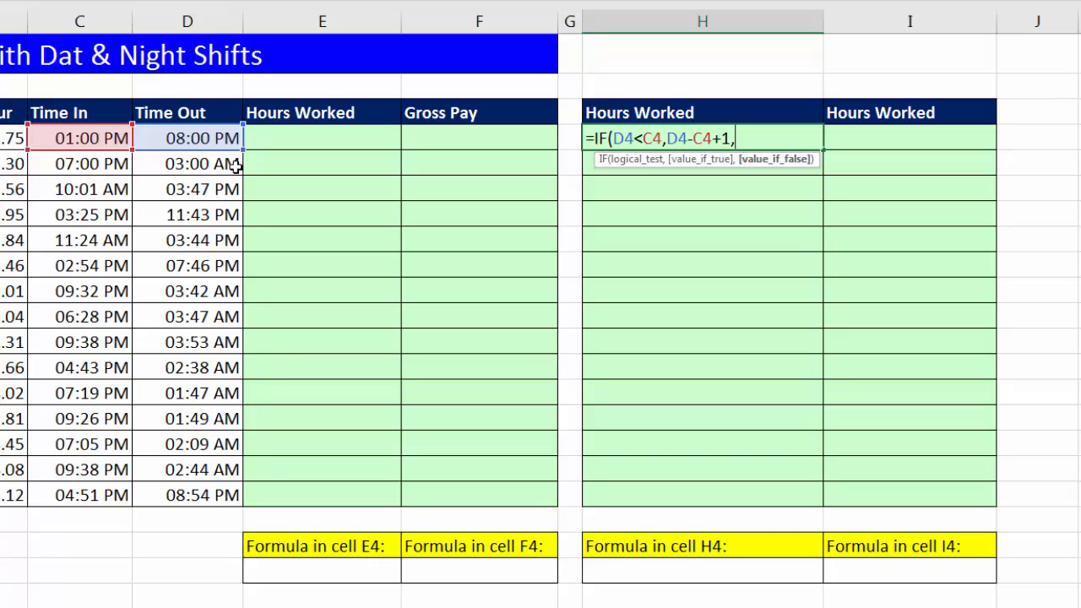
Step: Complete the H4 IF formula with D4-C4 as the value if false and copy it down to H18
{"action": "left_click", "coordinate": [200, 139]}
{"action": "type", "text": "-"}
{"action": "left_click", "coordinate": [84, 140]}
{"action": "type", "text": ")"}
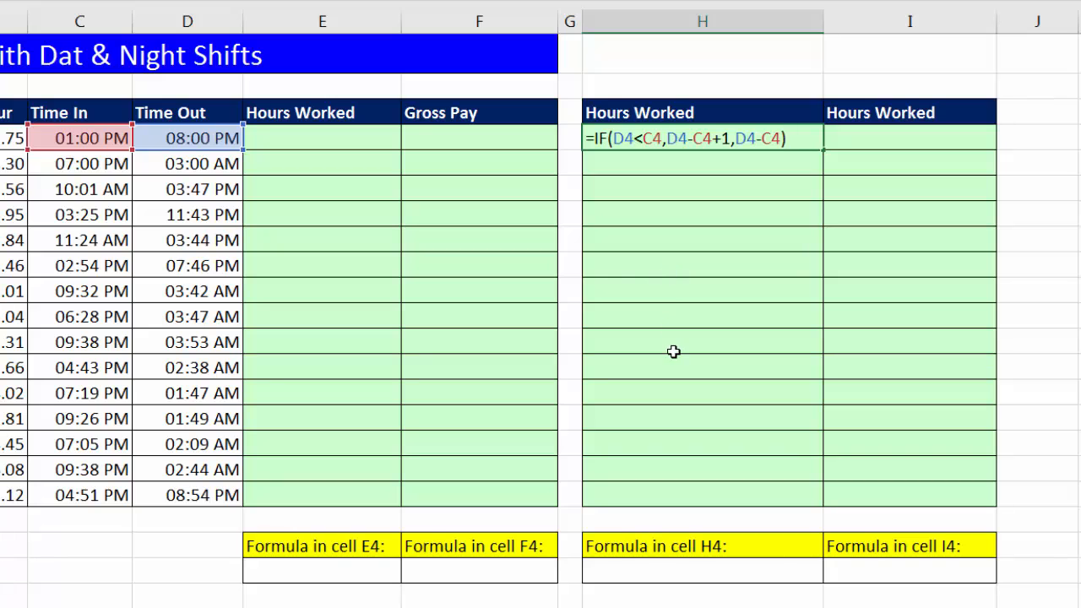
{"action": "key", "text": "ctrl+Return"}
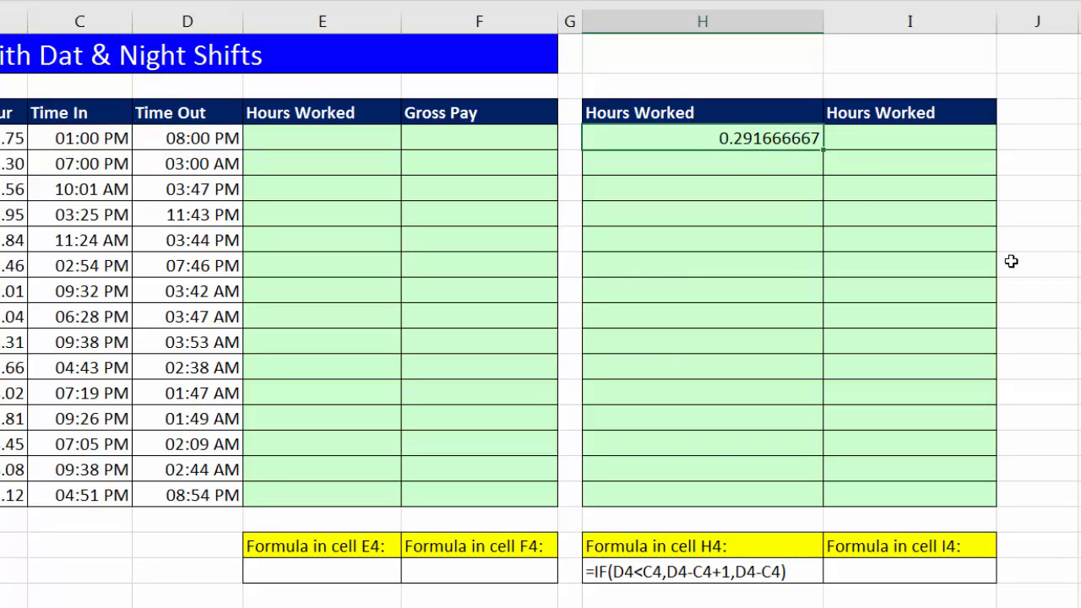
{"action": "left_click_drag", "start_coordinate": [823, 151], "coordinate": [830, 504]}
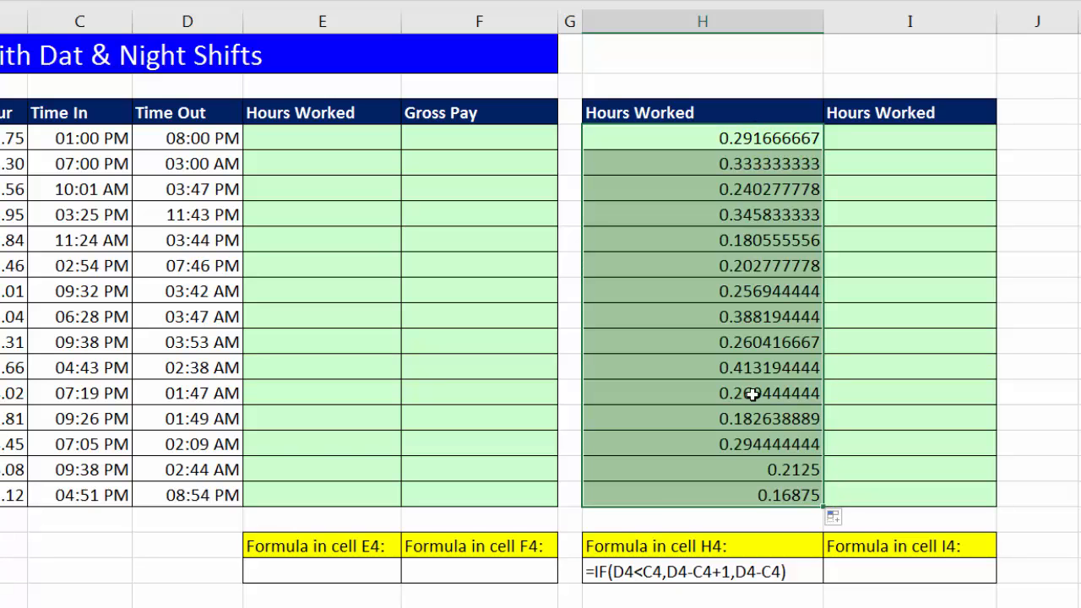
Step: Multiply the IF formula in H4 by 24 to convert it to hours and copy it down to H18
{"action": "left_click", "coordinate": [618, 141]}
{"action": "key", "text": "F2"}
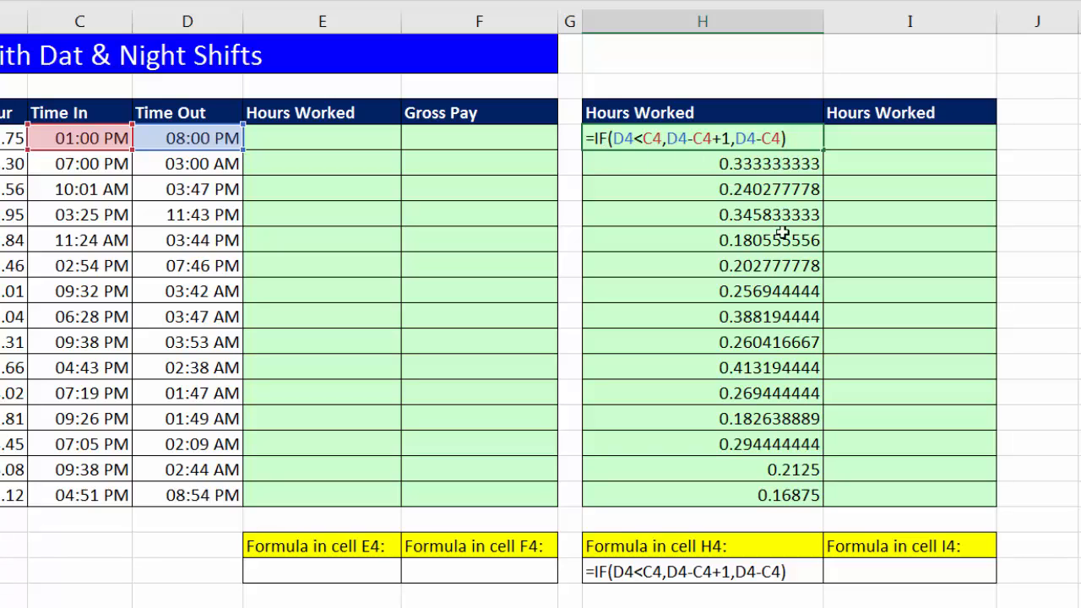
{"action": "type", "text": "*"}
{"action": "key", "text": "ctrl+Return"}
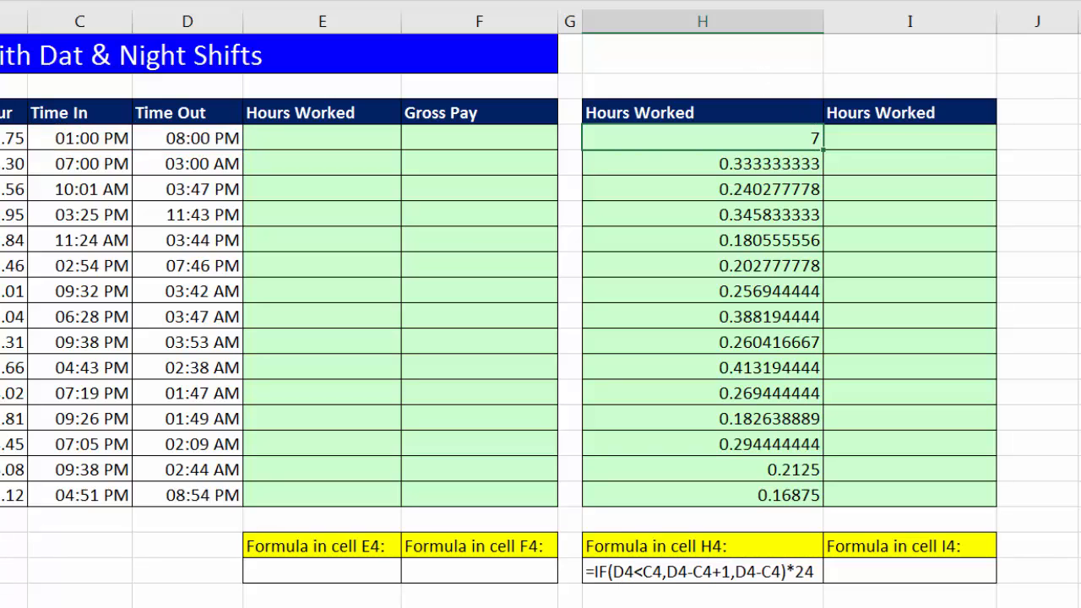
{"action": "double_click", "coordinate": [824, 151]}
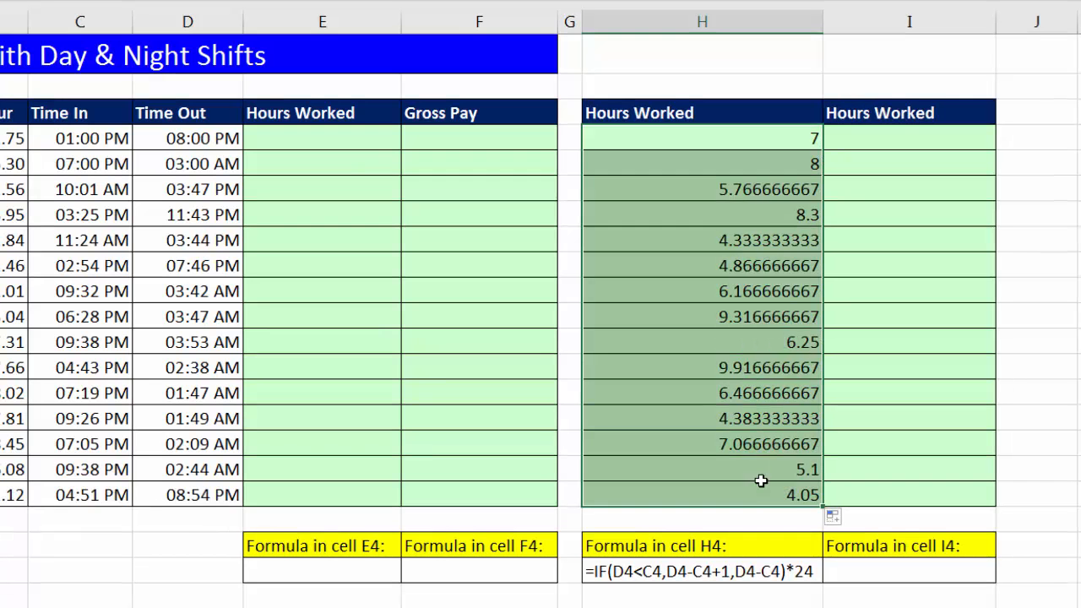
{"action": "left_click", "coordinate": [755, 493]}
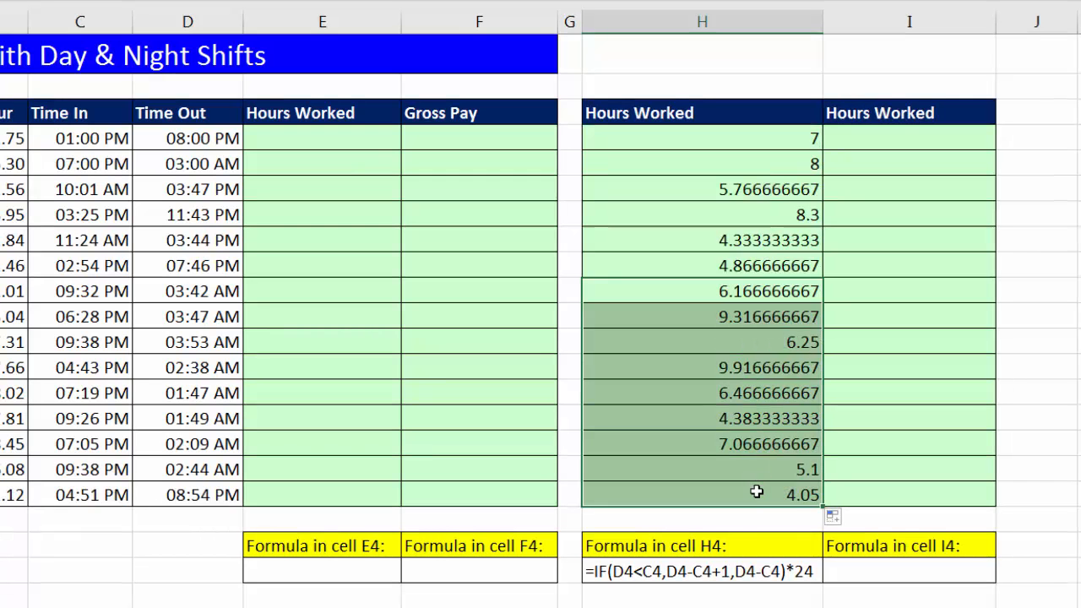
Step: Check the cell references of the copied IF formula in H18, the last row of the column
{"action": "key", "text": "F2"}
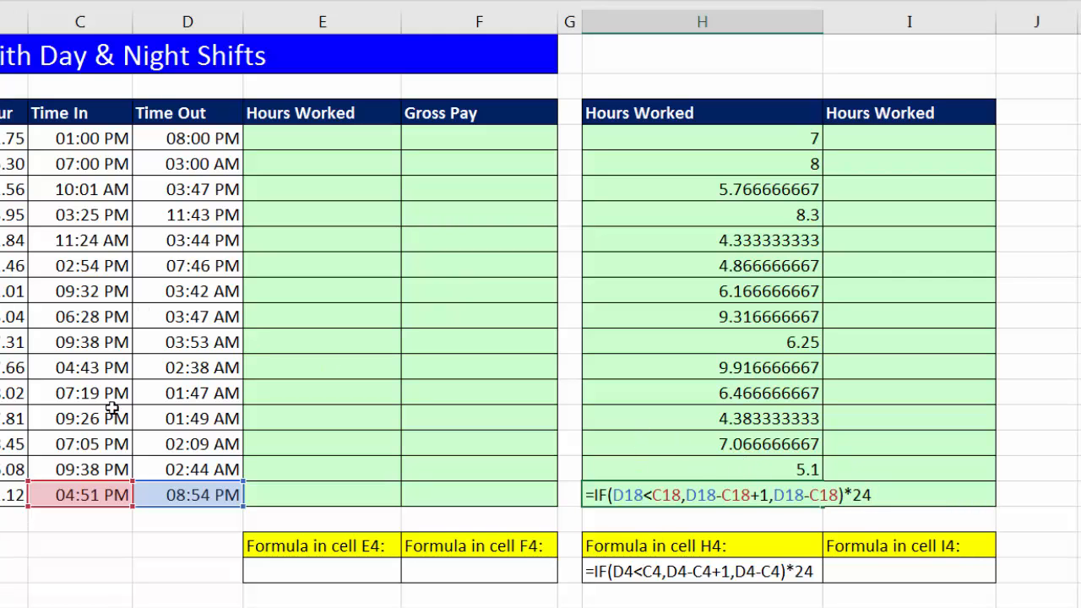
{"action": "key", "text": "Return"}
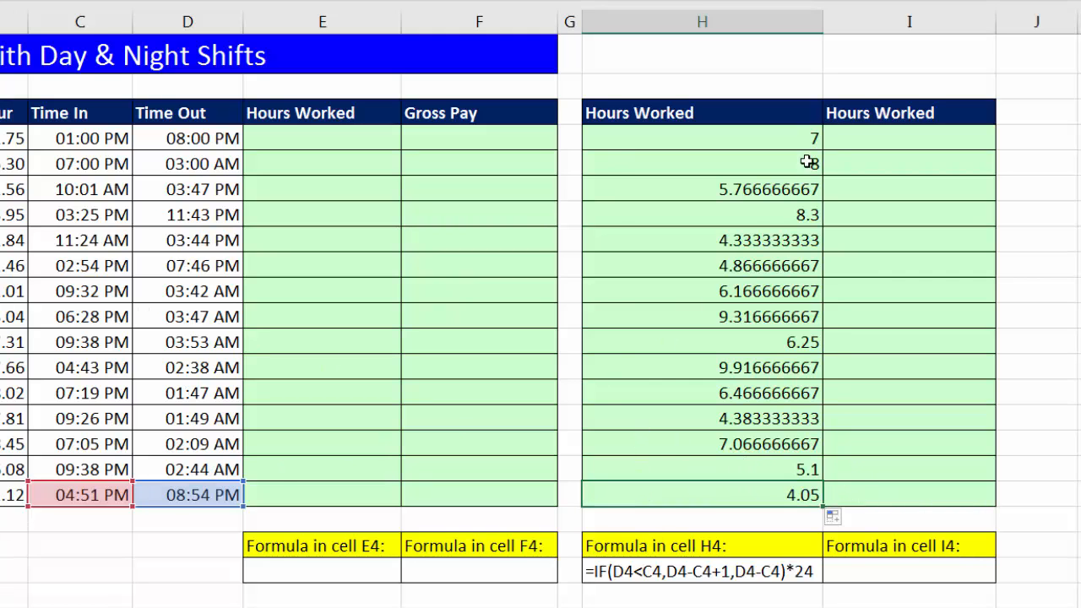
Step: Start a formula in I4 of the second Hours Worked column that subtracts Time In from Time Out, =D4-C4
{"action": "left_click", "coordinate": [856, 142]}
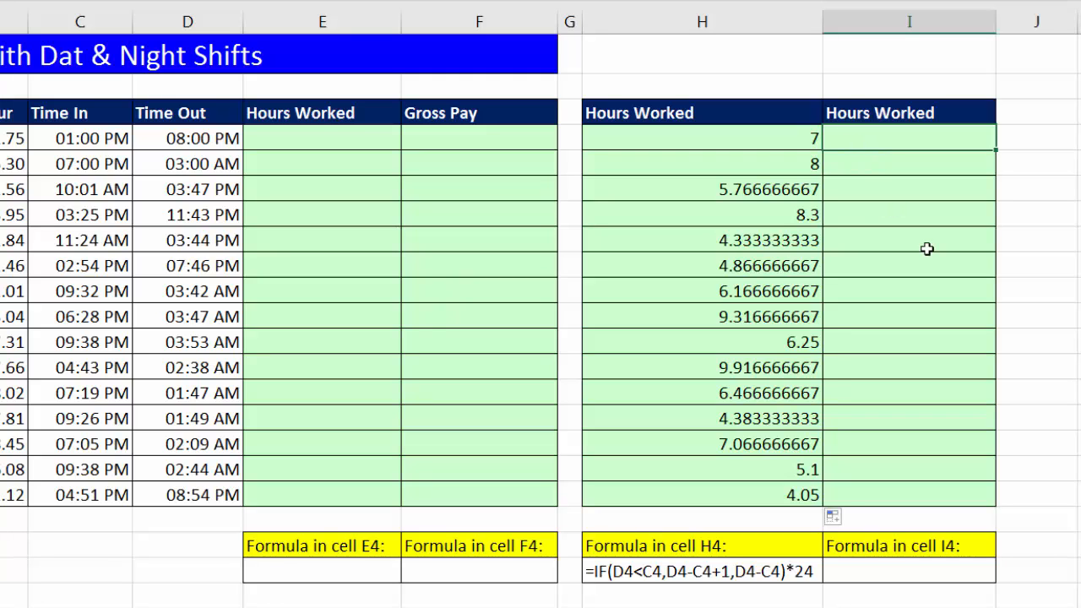
{"action": "type", "text": "="}
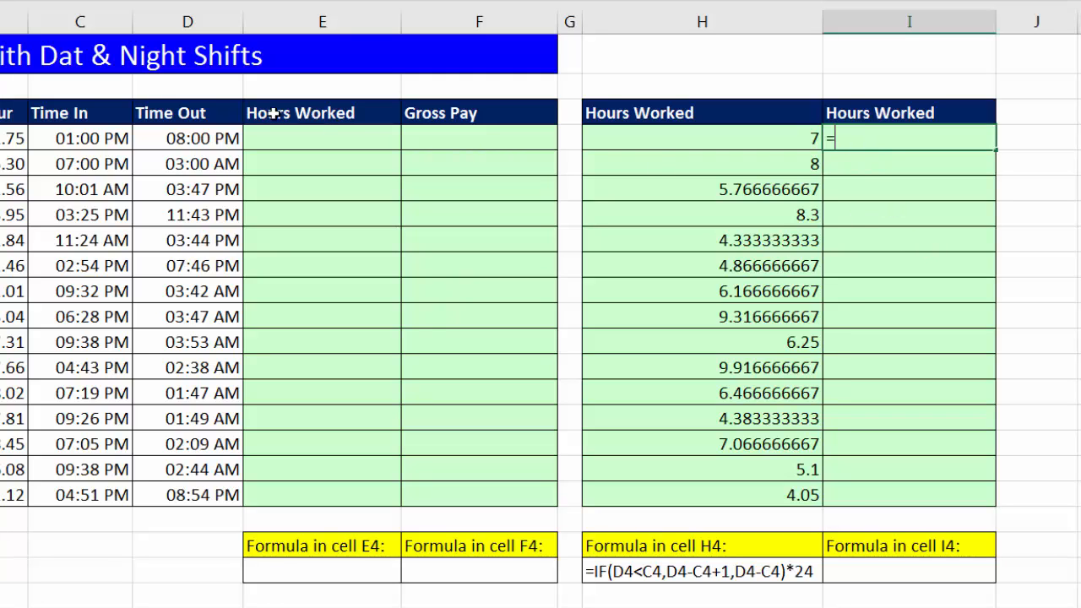
{"action": "left_click", "coordinate": [194, 138]}
{"action": "type", "text": "-"}
{"action": "left_click", "coordinate": [74, 138]}
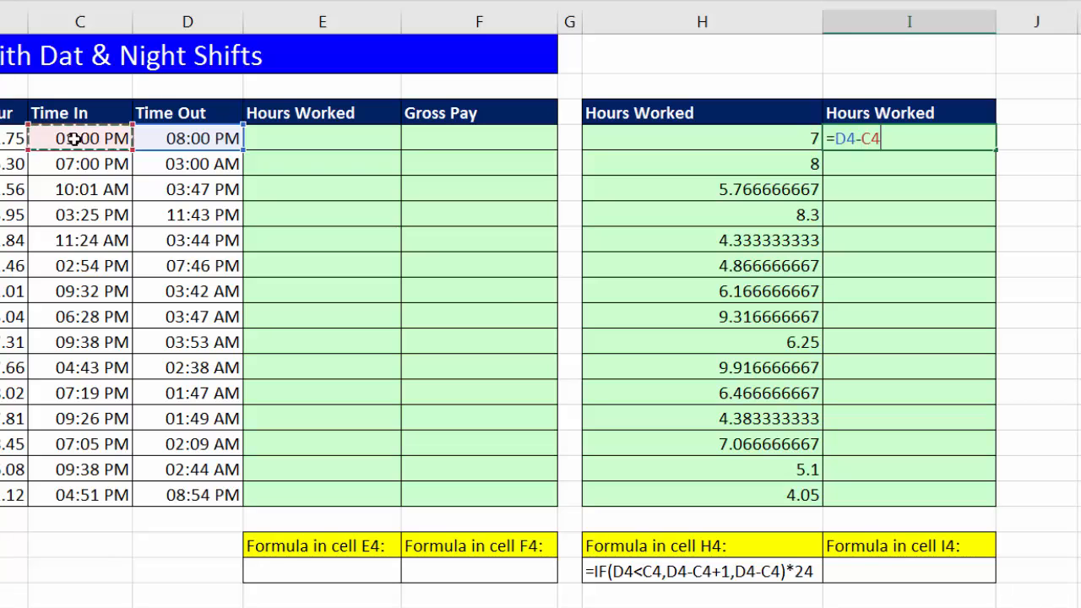
Step: Add the logical test +(D4<C4) to the I4 formula and copy it down to I18
{"action": "type", "text": "+"}
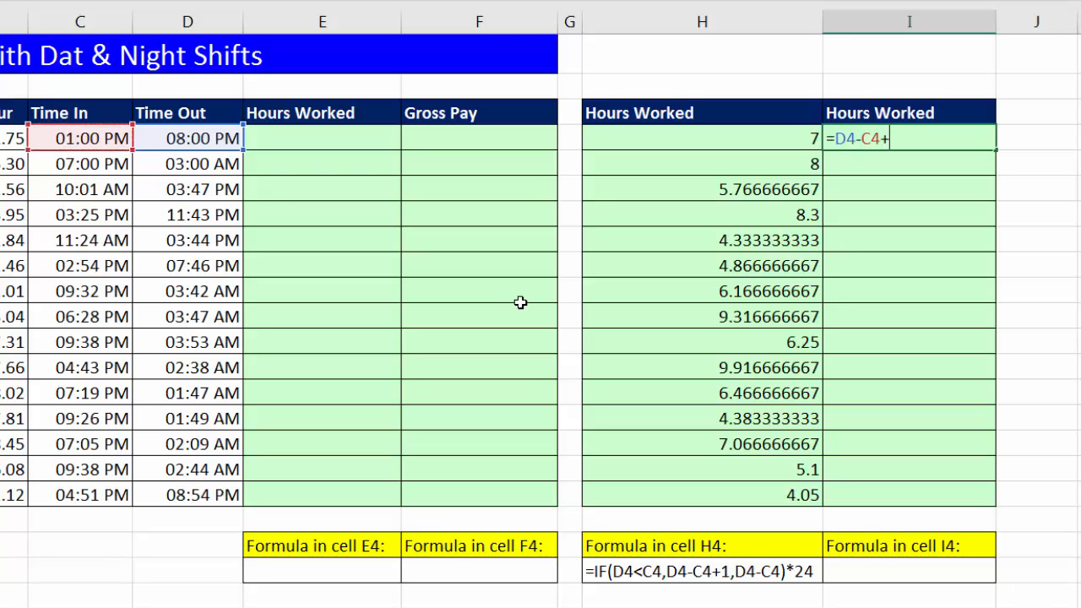
{"action": "type", "text": "("}
{"action": "left_click", "coordinate": [194, 137]}
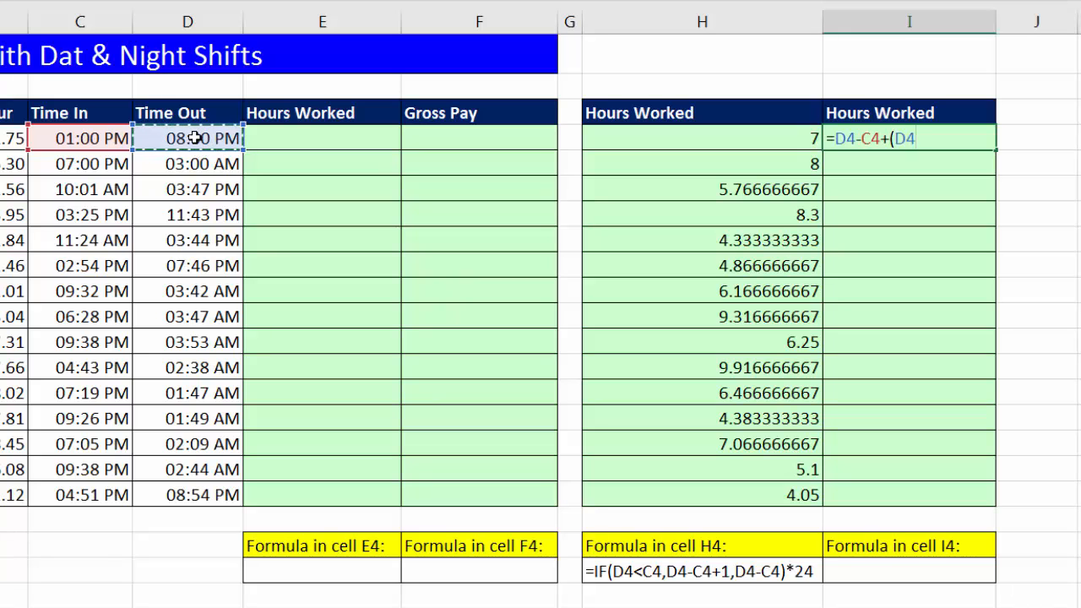
{"action": "type", "text": "<"}
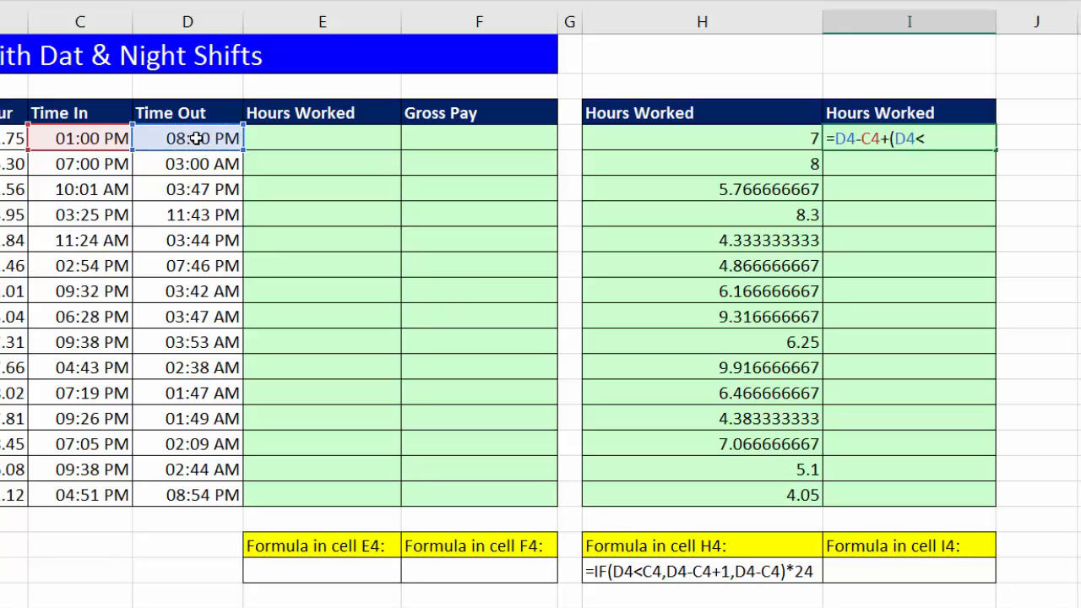
{"action": "left_click", "coordinate": [116, 144]}
{"action": "type", "text": ")"}
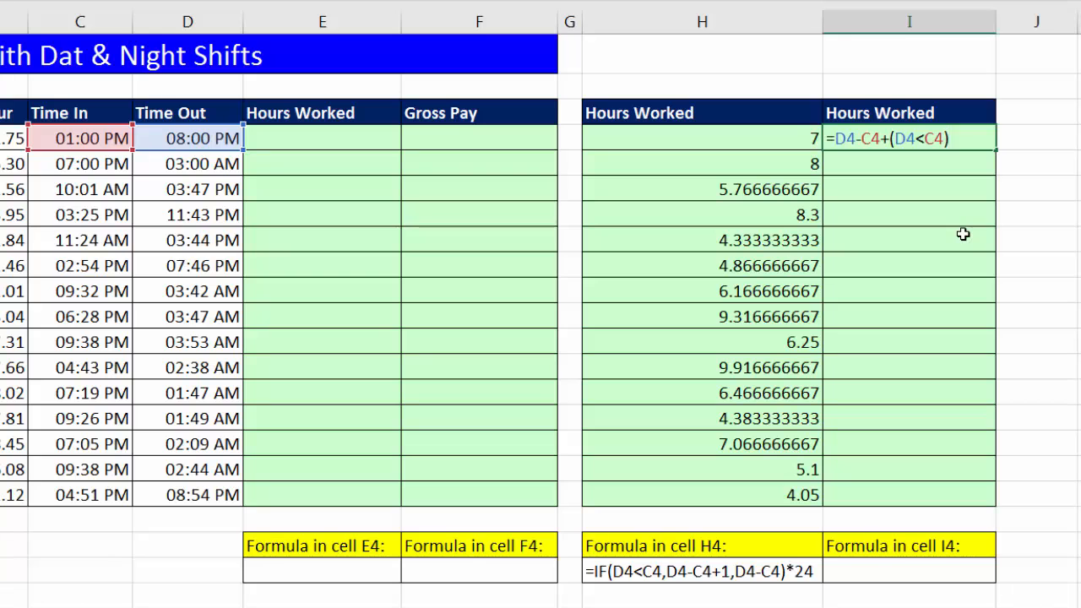
{"action": "key", "text": "ctrl+Return"}
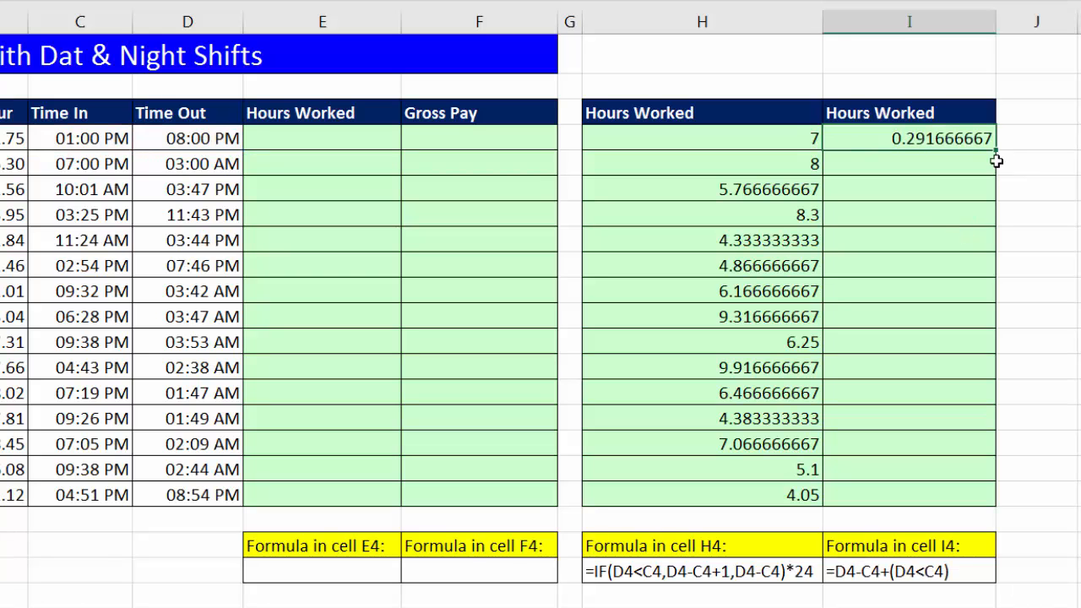
{"action": "left_click_drag", "start_coordinate": [997, 184], "coordinate": [1007, 506]}
Step: Review the (D4<C4) test in the I4 formula and append *24 to convert the result to hours
{"action": "double_click", "coordinate": [938, 141]}
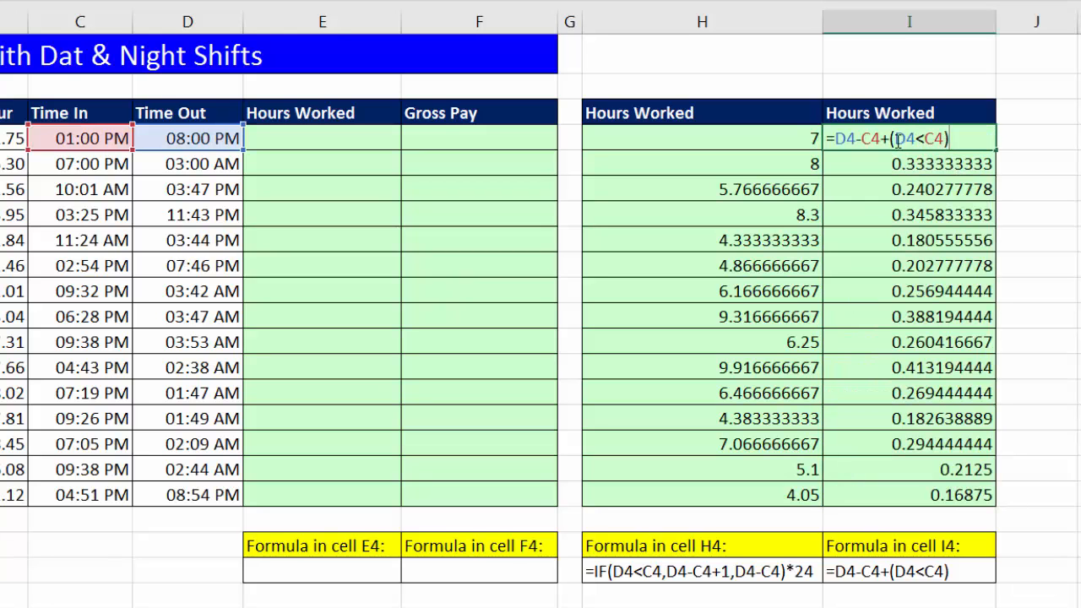
{"action": "left_click_drag", "start_coordinate": [916, 139], "coordinate": [927, 145]}
{"action": "left_click_drag", "start_coordinate": [918, 140], "coordinate": [926, 142]}
{"action": "left_click_drag", "start_coordinate": [892, 140], "coordinate": [949, 142]}
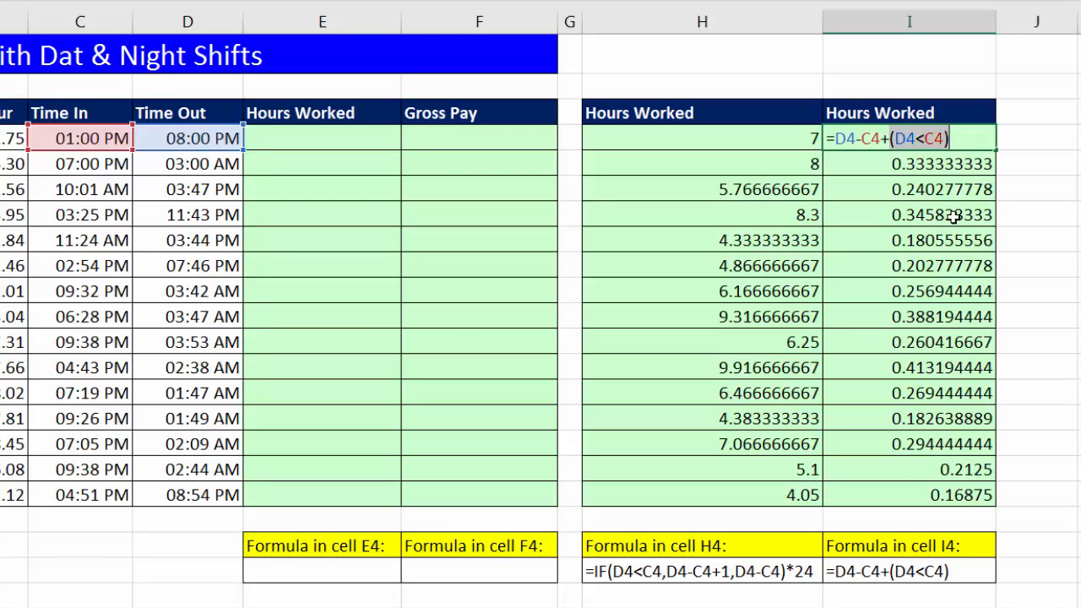
{"action": "left_click", "coordinate": [970, 136]}
{"action": "type", "text": "*"}
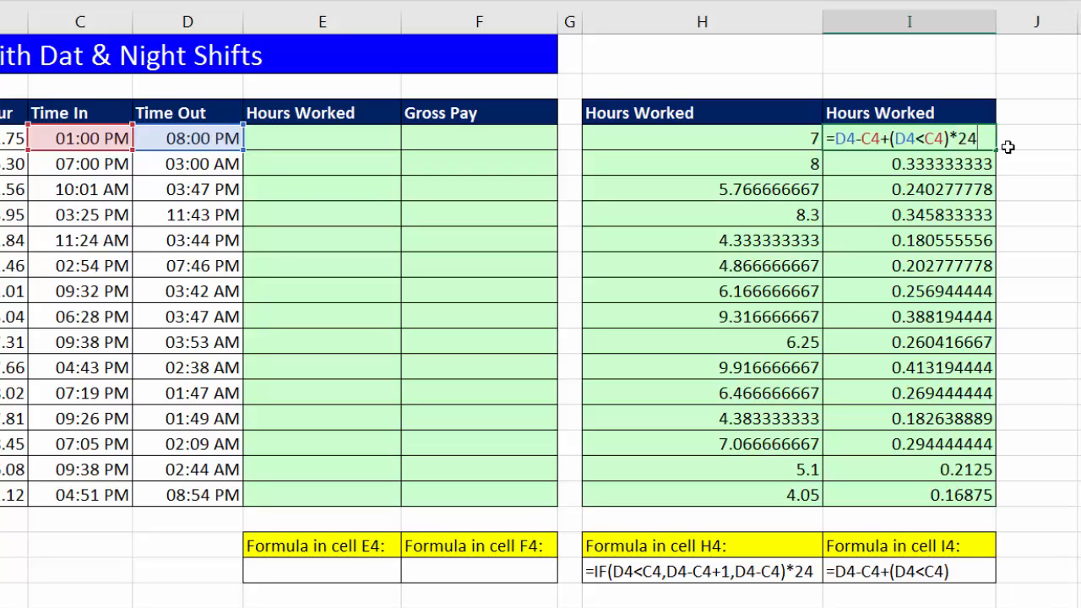
Step: Enclose D4-C4+(D4<C4) in parentheses before the *24 in I4 and copy the formula down to I18
{"action": "left_click_drag", "start_coordinate": [843, 137], "coordinate": [952, 137]}
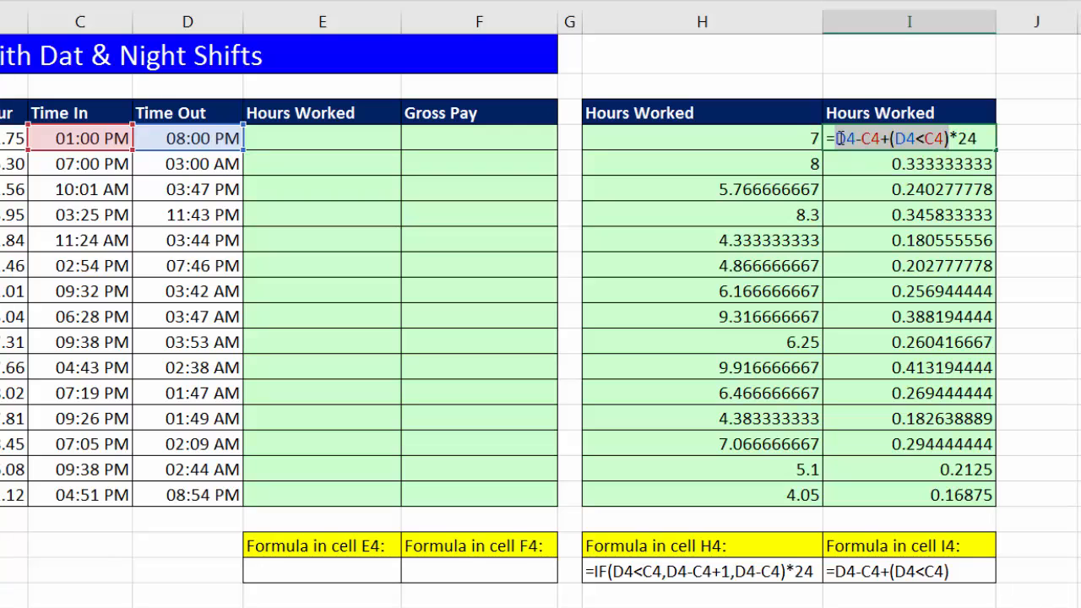
{"action": "key", "text": "Left"}
{"action": "type", "text": "("}
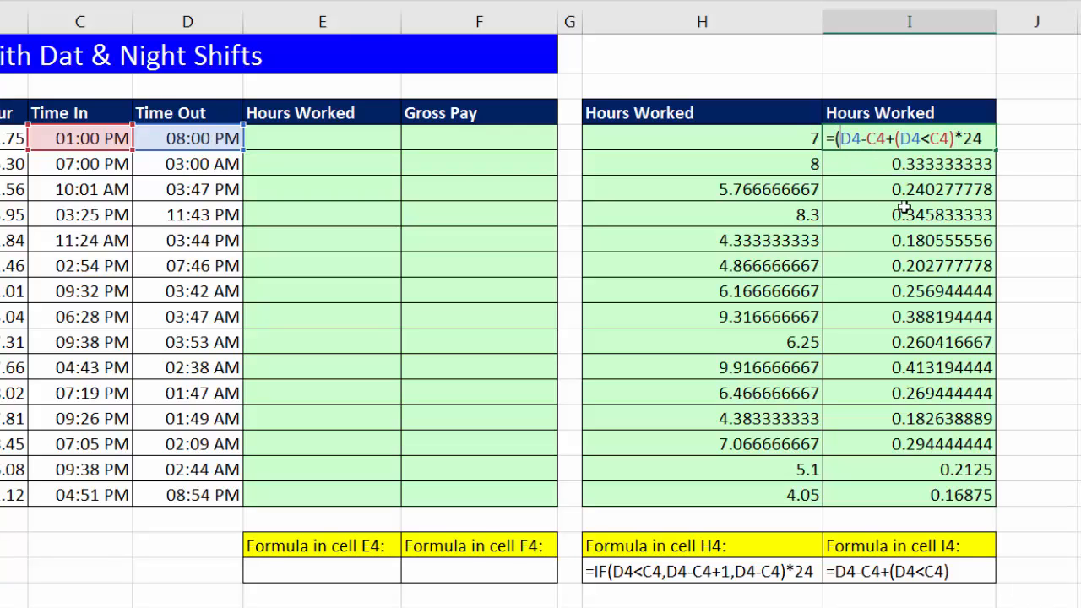
{"action": "type", "text": ")"}
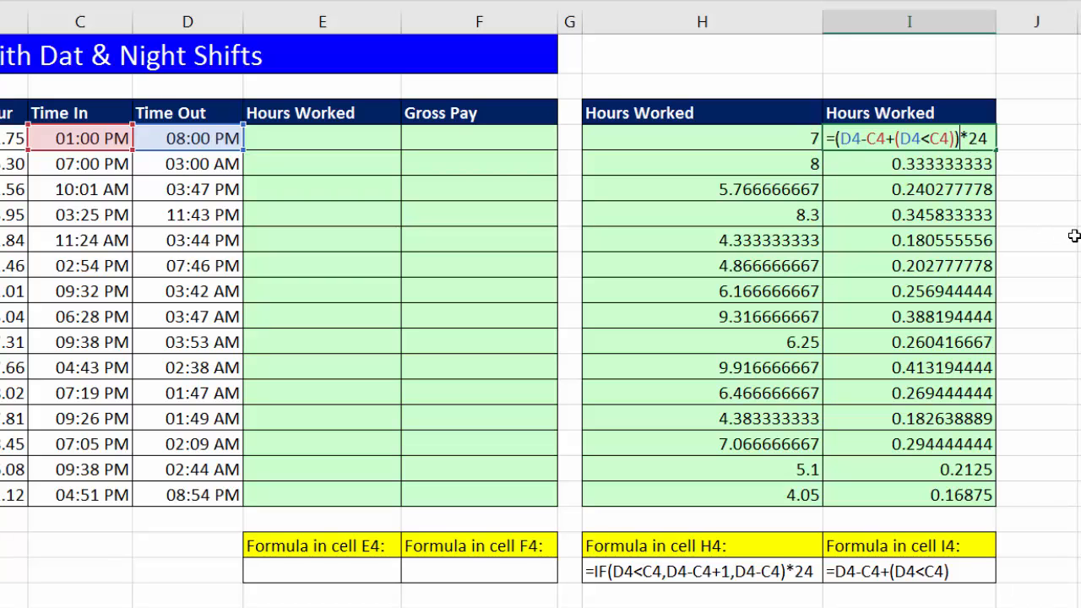
{"action": "key", "text": "ctrl+Return"}
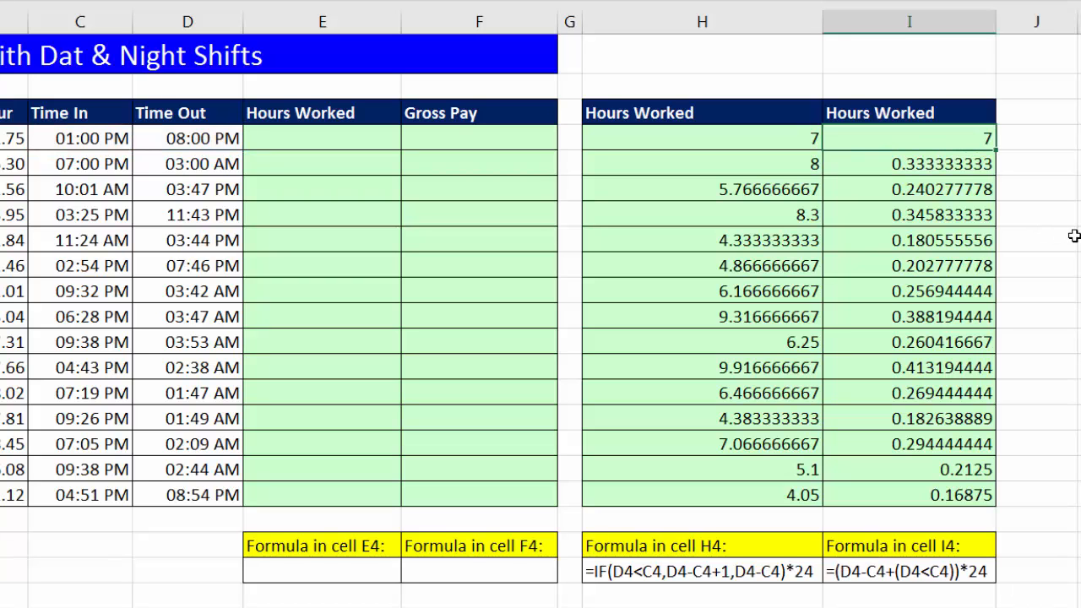
{"action": "double_click", "coordinate": [997, 152]}
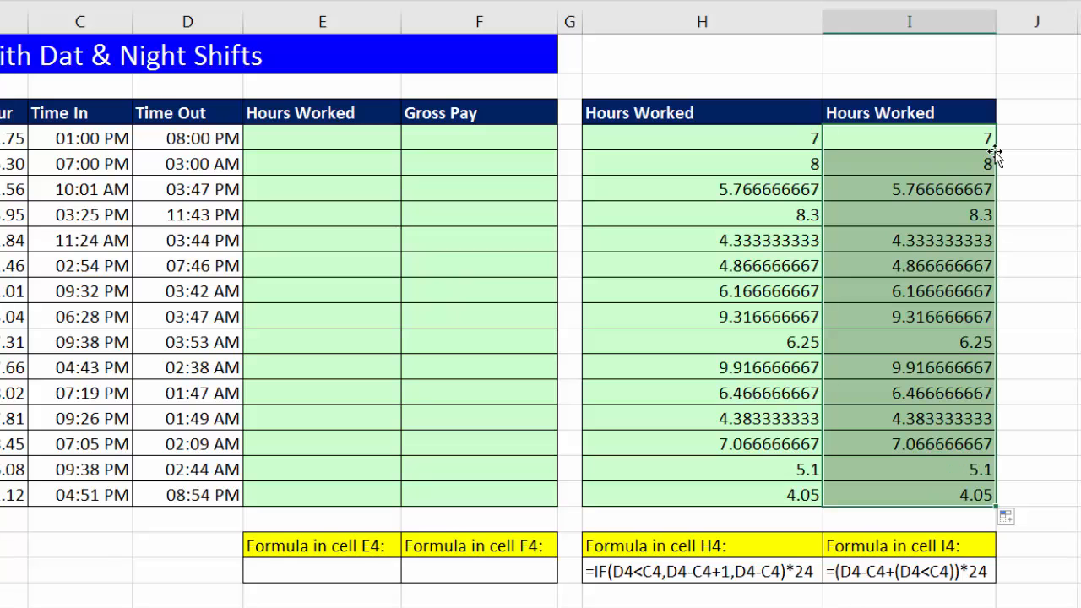
Step: Check the cell references of the copied Boolean formula in I18
{"action": "left_click", "coordinate": [949, 490]}
{"action": "key", "text": "F2"}
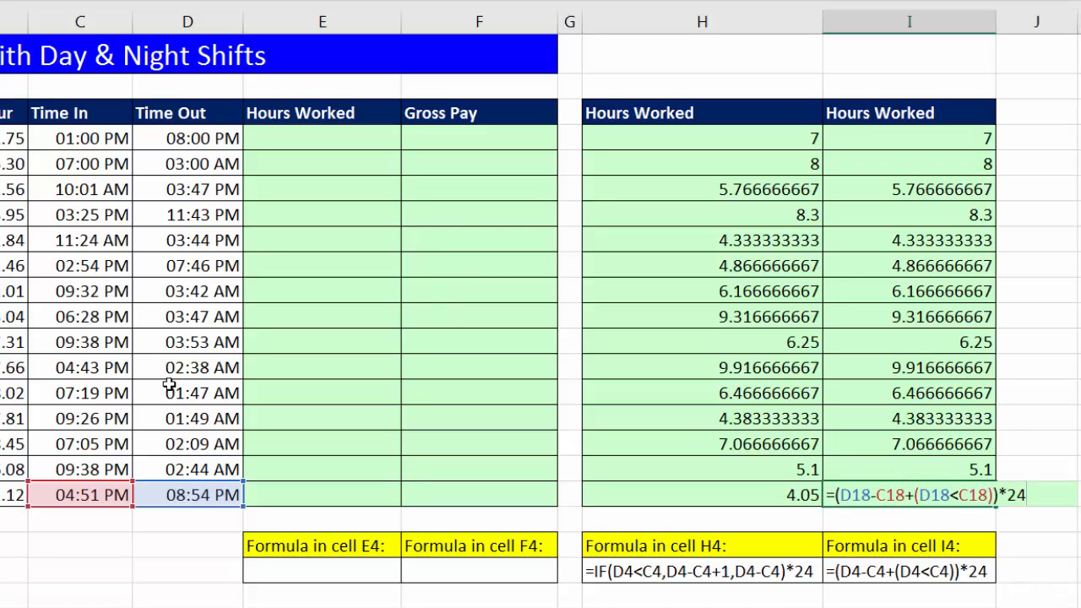
{"action": "key", "text": "ctrl+Return"}
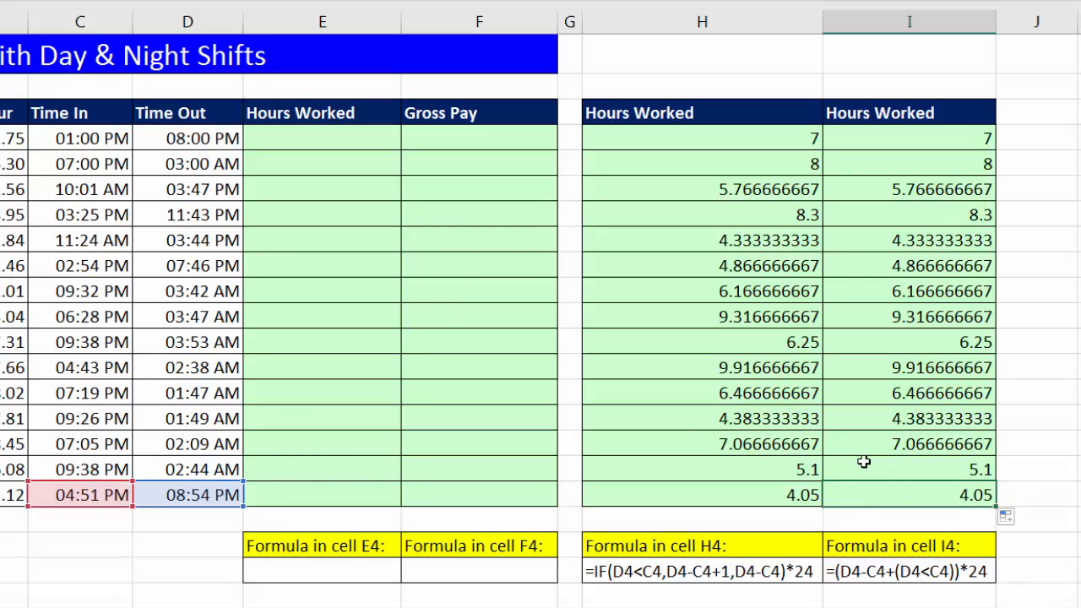
Step: Enter the formula =MOD(D4-C4,1) in E4 of the Hours Worked column beside Time Out
{"action": "left_click", "coordinate": [362, 140]}
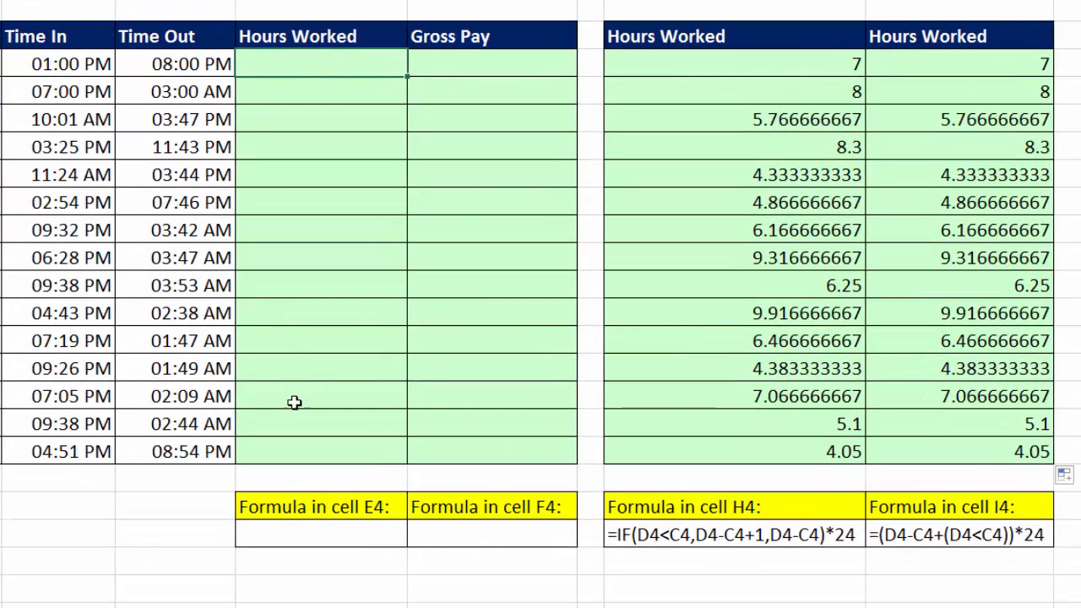
{"action": "type", "text": "=mo"}
{"action": "key", "text": "Tab"}
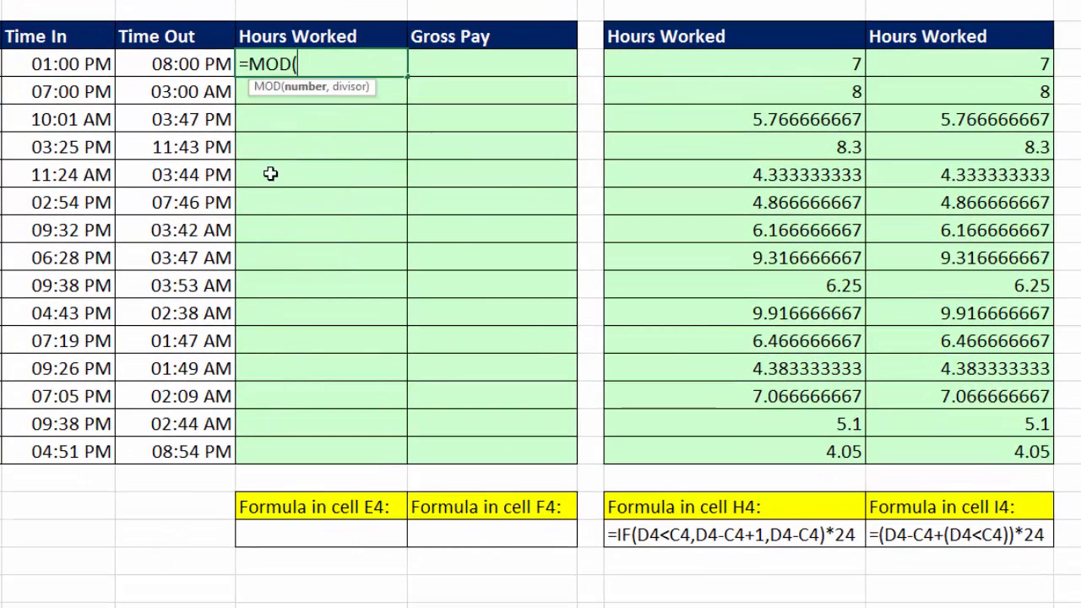
{"action": "left_click", "coordinate": [193, 66]}
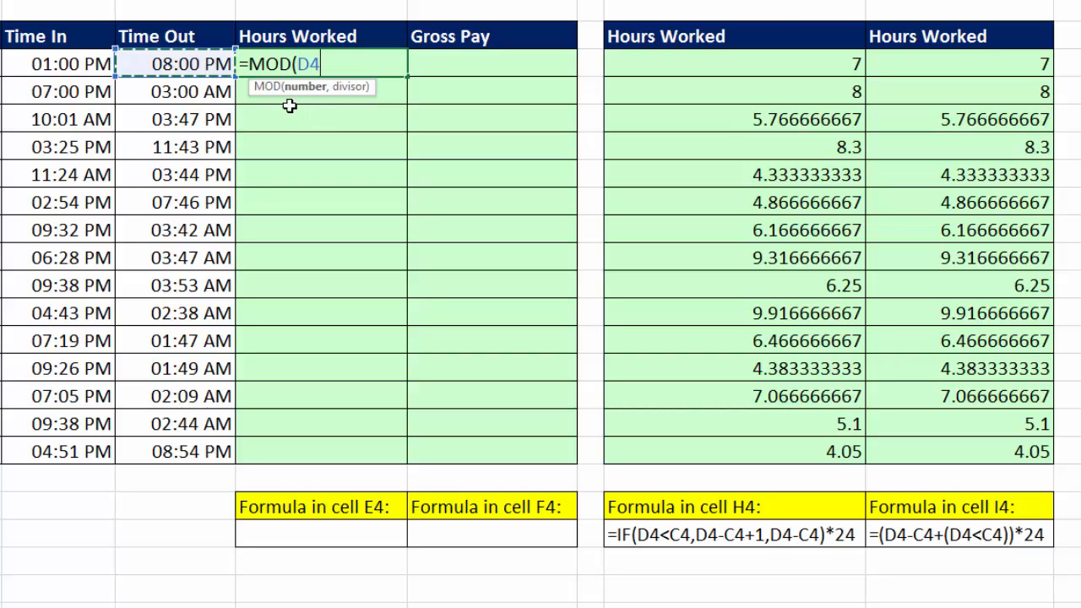
{"action": "left_click", "coordinate": [67, 70]}
{"action": "type", "text": ",1)"}
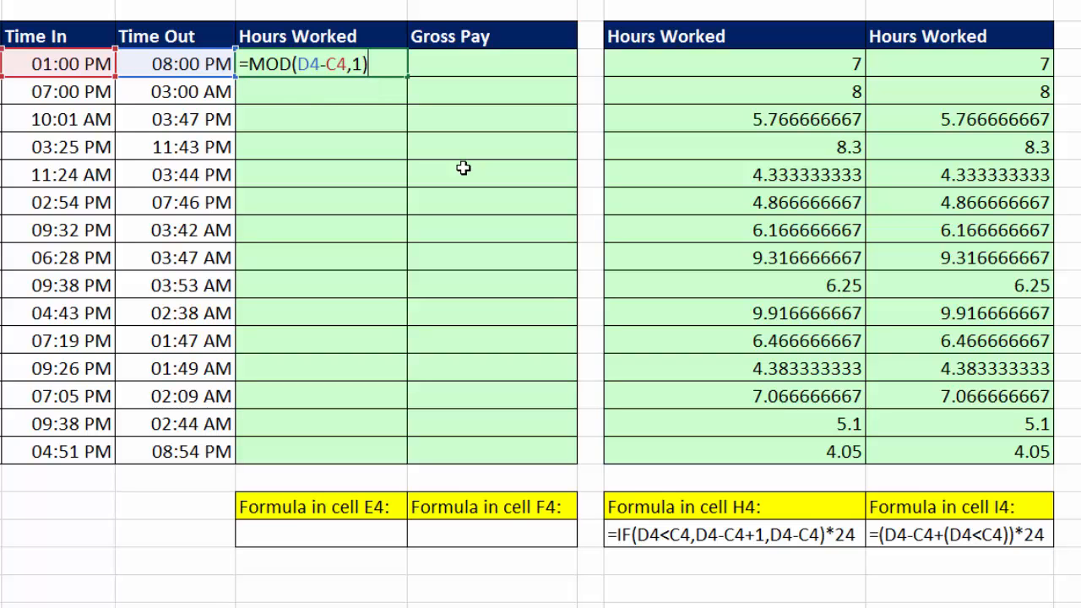
{"action": "key", "text": "ctrl+Return"}
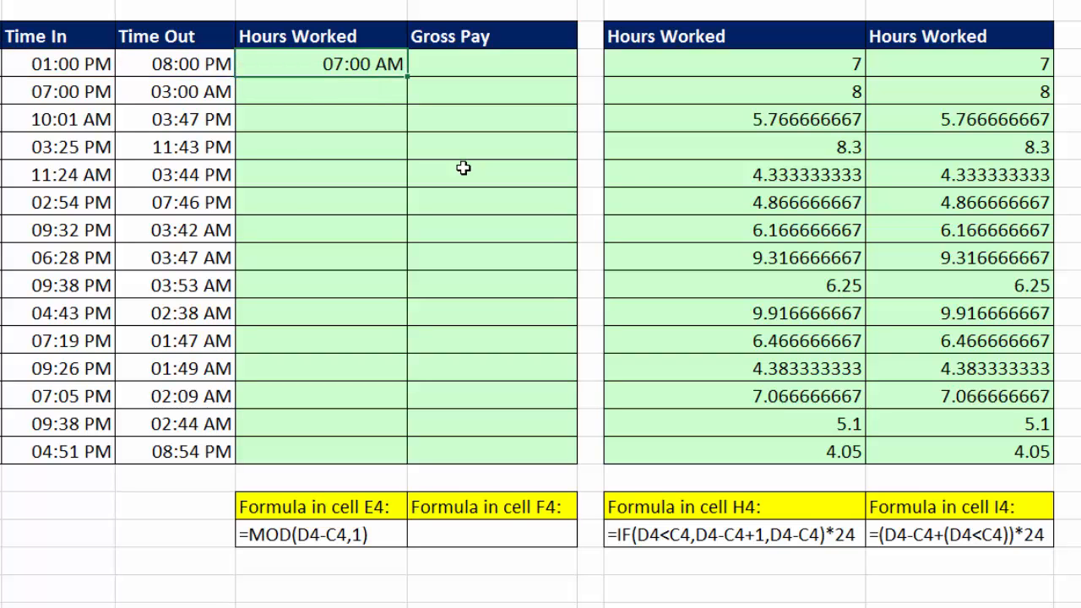
Step: Apply the General number format to E4 and copy its MOD formula down to E18
{"action": "key", "text": "ctrl+shift+grave"}
{"action": "left_click_drag", "start_coordinate": [407, 76], "coordinate": [411, 460]}
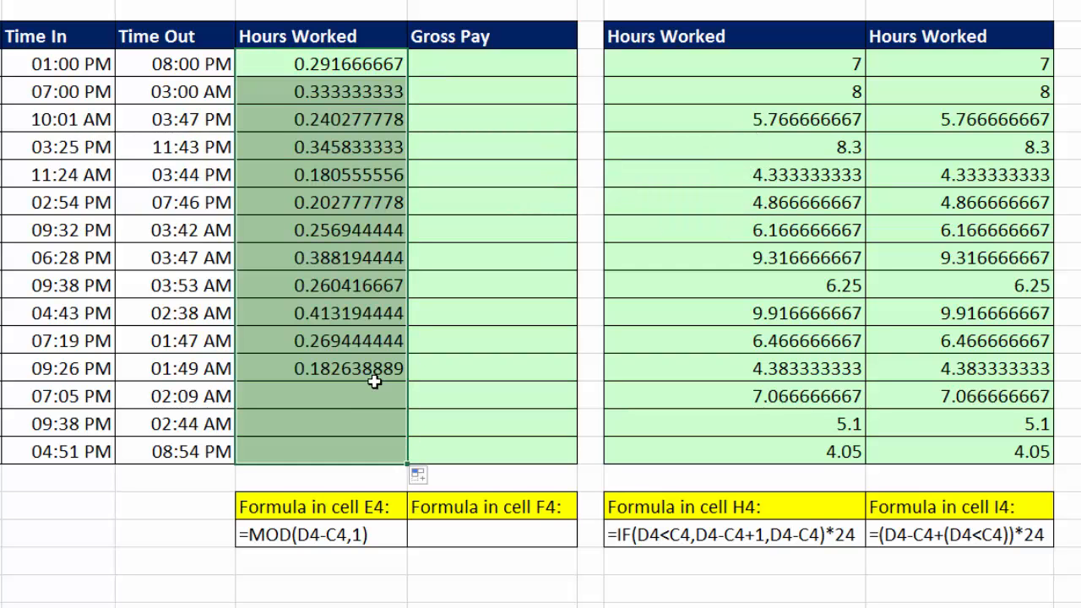
Step: Multiply the MOD formula in E4 by 24, in General format, and copy it down to E18
{"action": "left_click", "coordinate": [313, 61]}
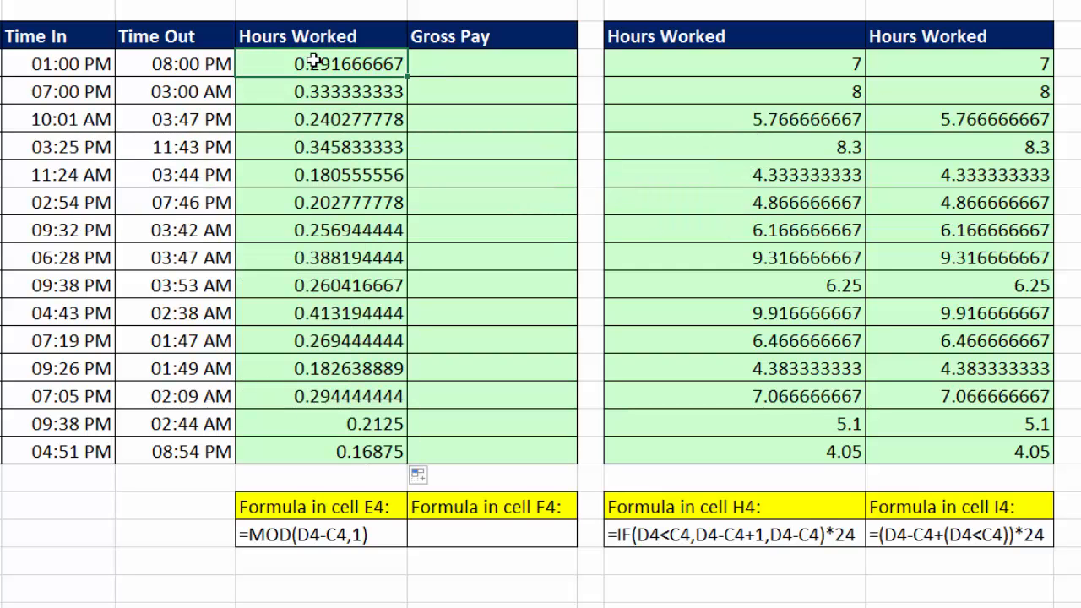
{"action": "key", "text": "F2"}
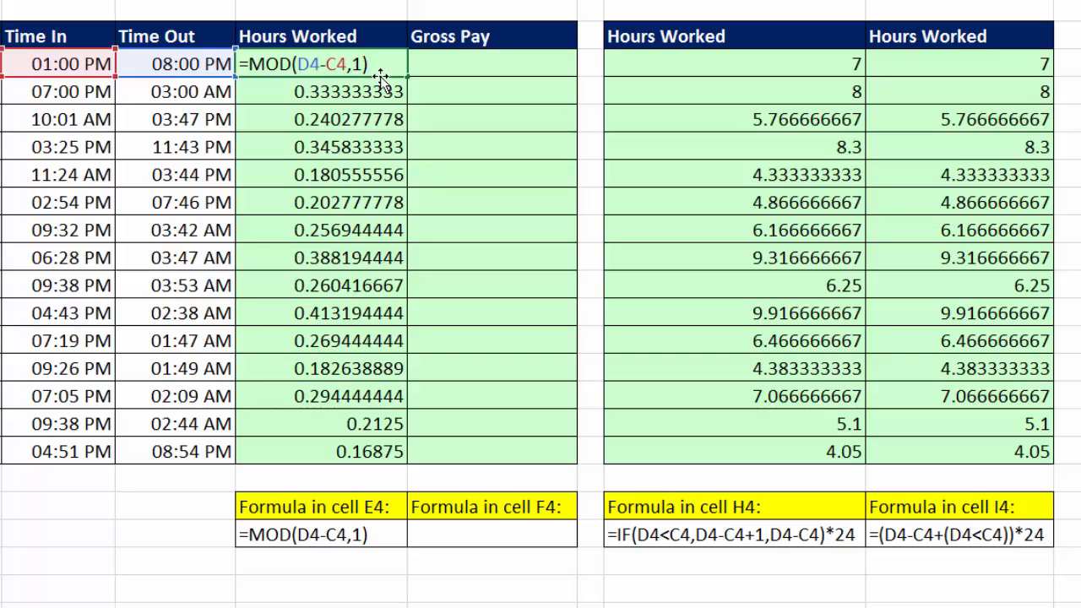
{"action": "type", "text": "24"}
{"action": "key", "text": "ctrl+Return"}
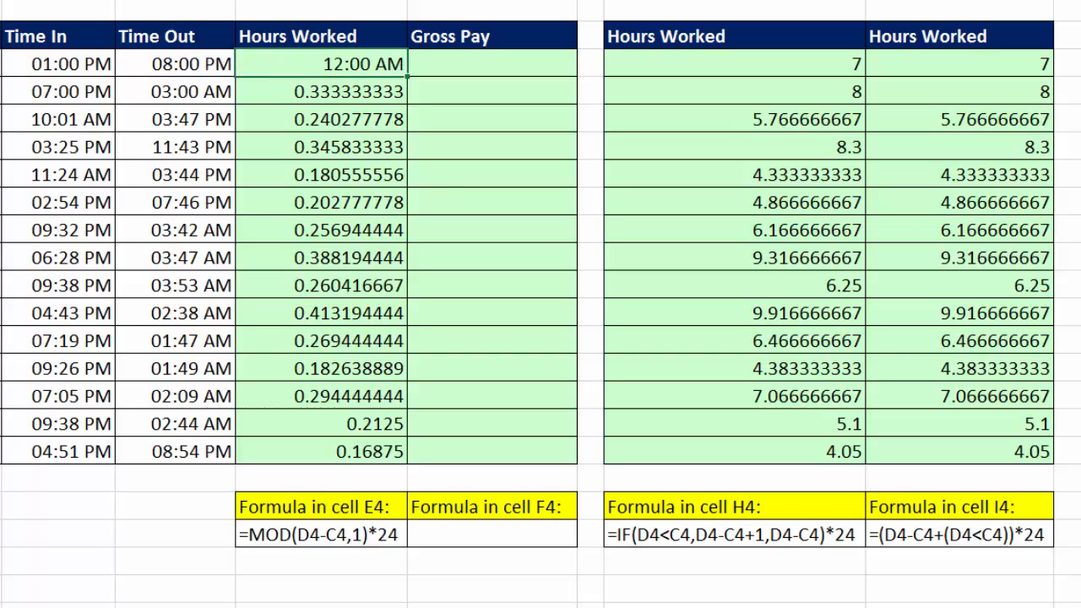
{"action": "key", "text": "ctrl+shift+grave"}
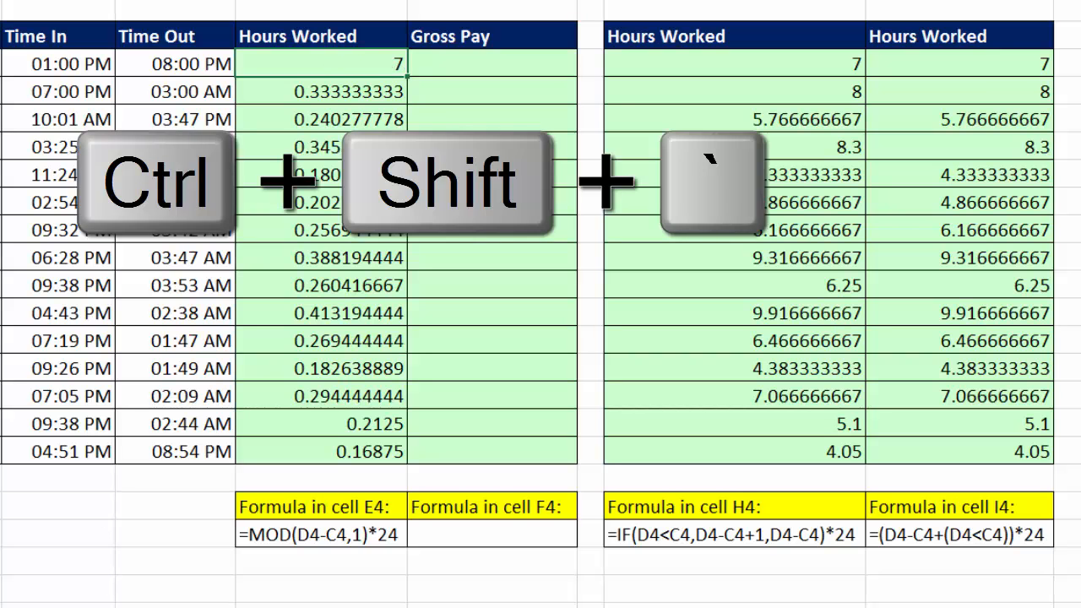
{"action": "left_click_drag", "start_coordinate": [406, 78], "coordinate": [407, 457]}
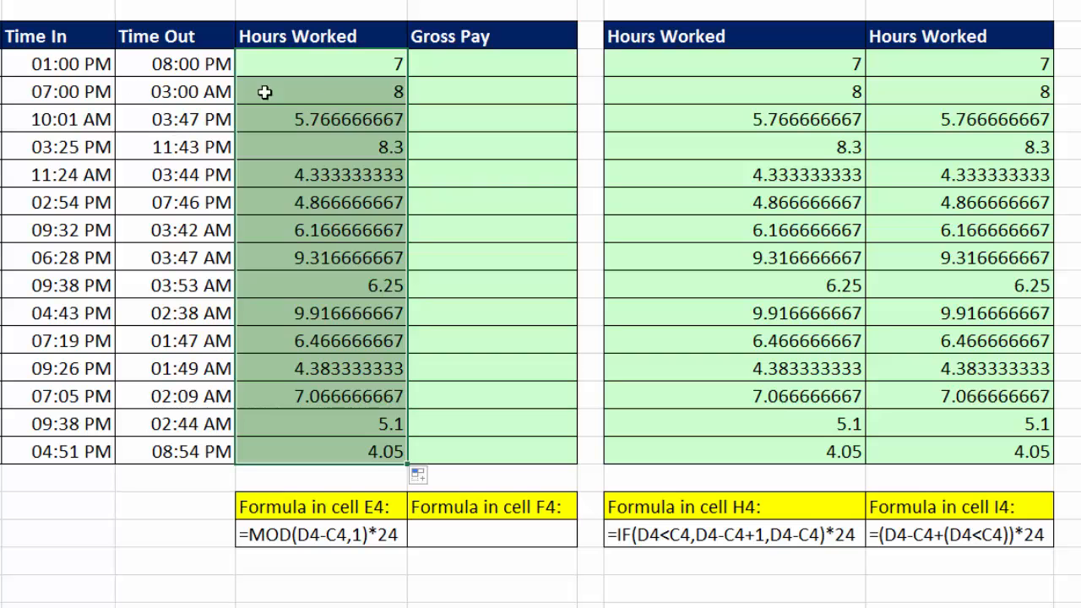
Step: Check the MOD formula in E4 and its copied cell references in E18
{"action": "double_click", "coordinate": [354, 64]}
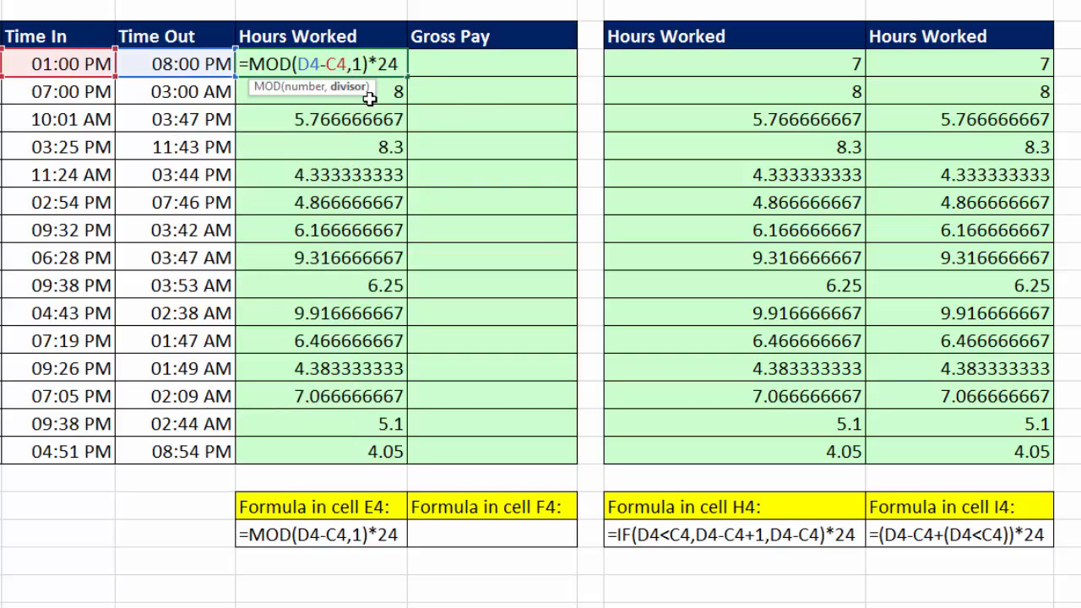
{"action": "key", "text": "Escape"}
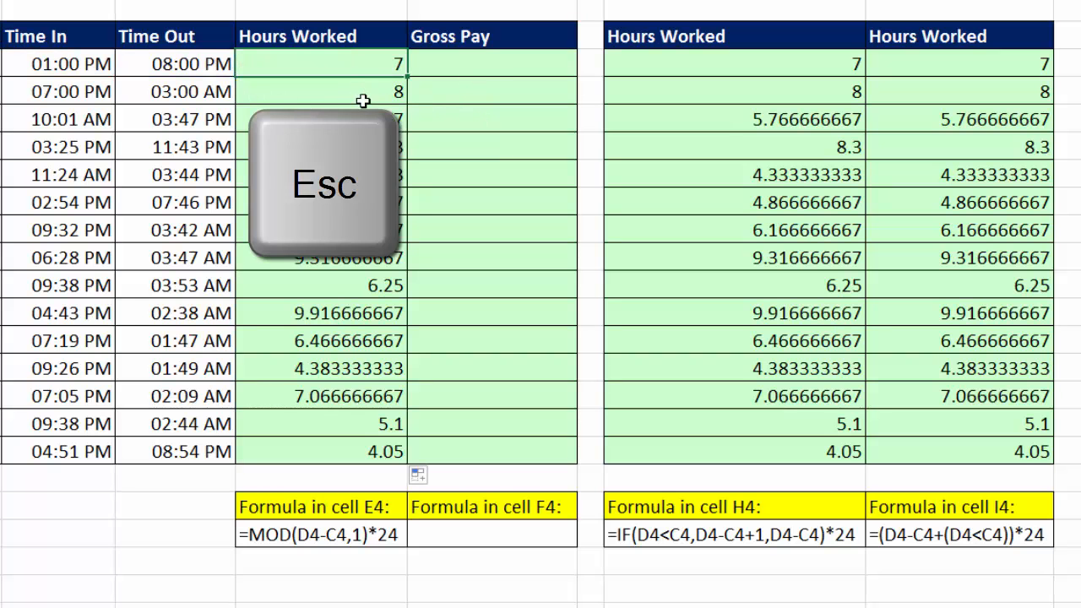
{"action": "left_click", "coordinate": [337, 446]}
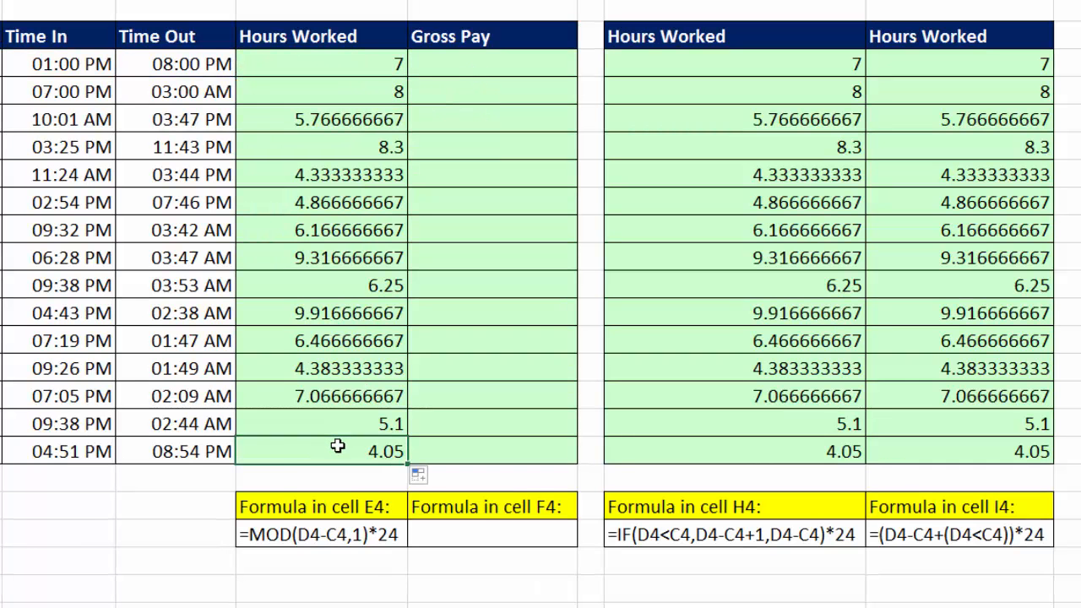
{"action": "double_click", "coordinate": [337, 446]}
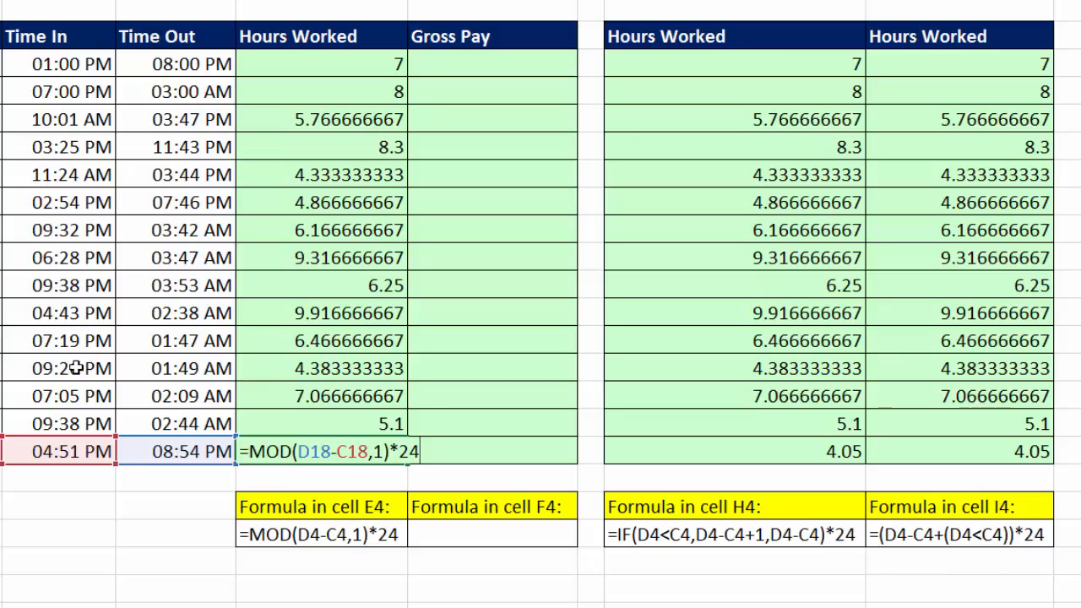
{"action": "key", "text": "Escape"}
{"action": "key", "text": "ctrl+Up"}
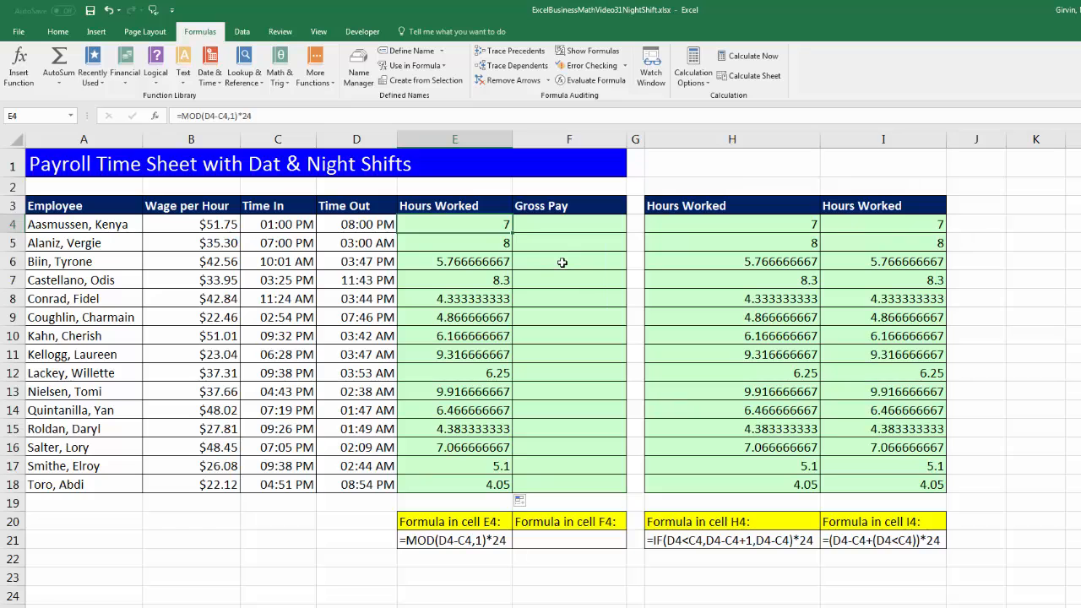
{"action": "key", "text": "ctrl+c"}
{"action": "left_click", "coordinate": [561, 263]}
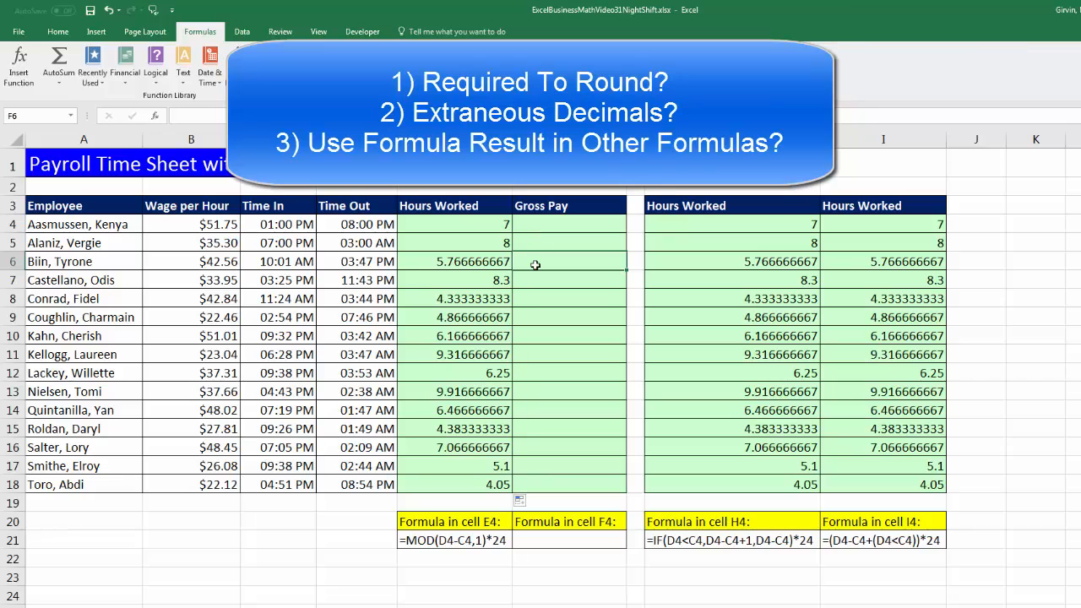
{"action": "left_click", "coordinate": [550, 299]}
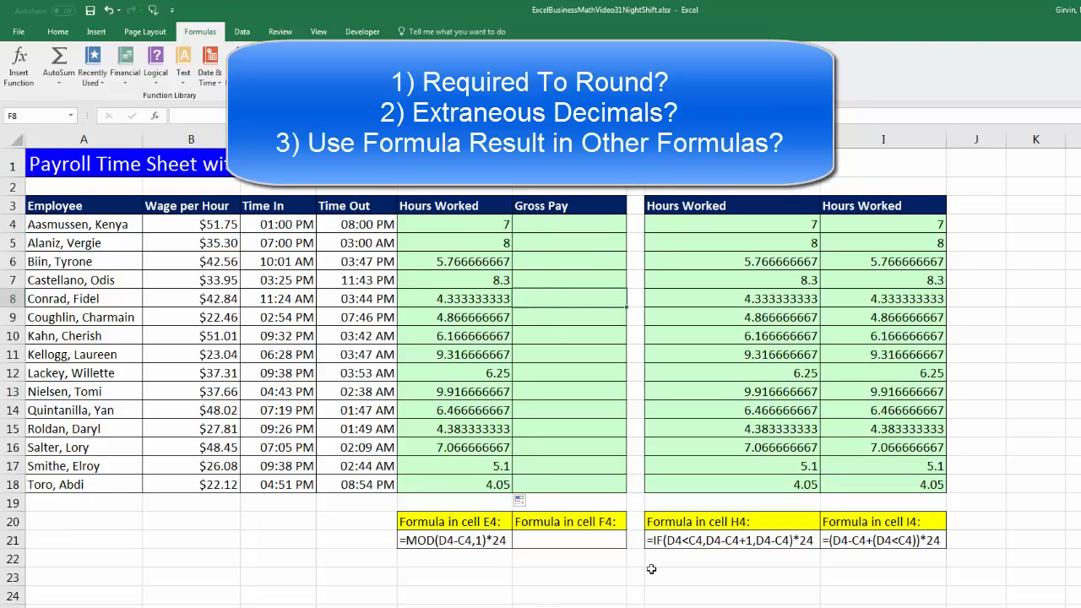
Step: Enter the label Total in E23, below the Hours Worked column's formula note
{"action": "left_click", "coordinate": [473, 583]}
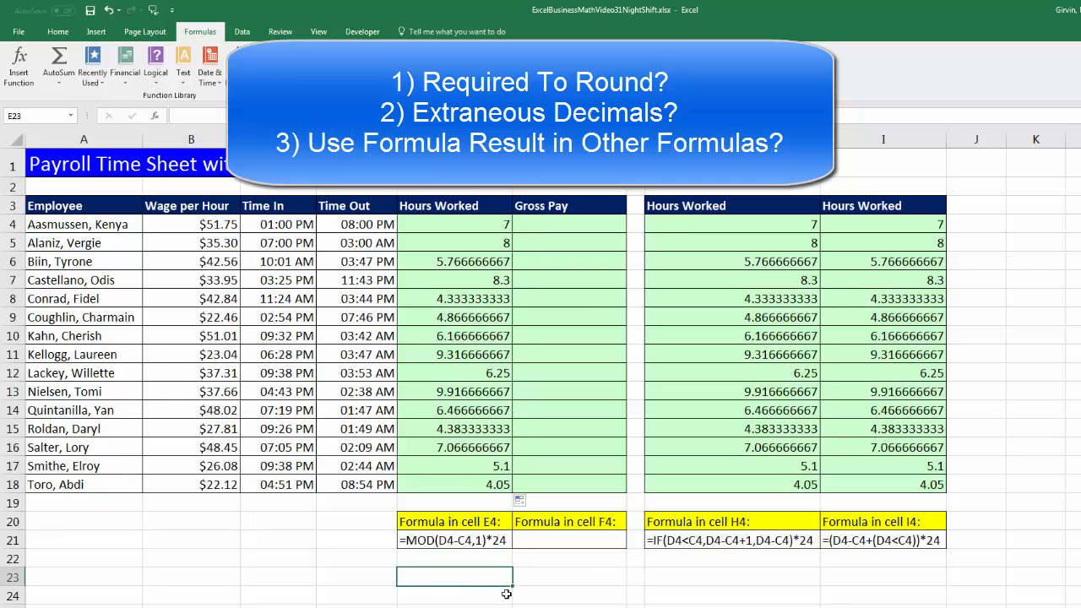
{"action": "type", "text": "Total"}
{"action": "key", "text": "Tab"}
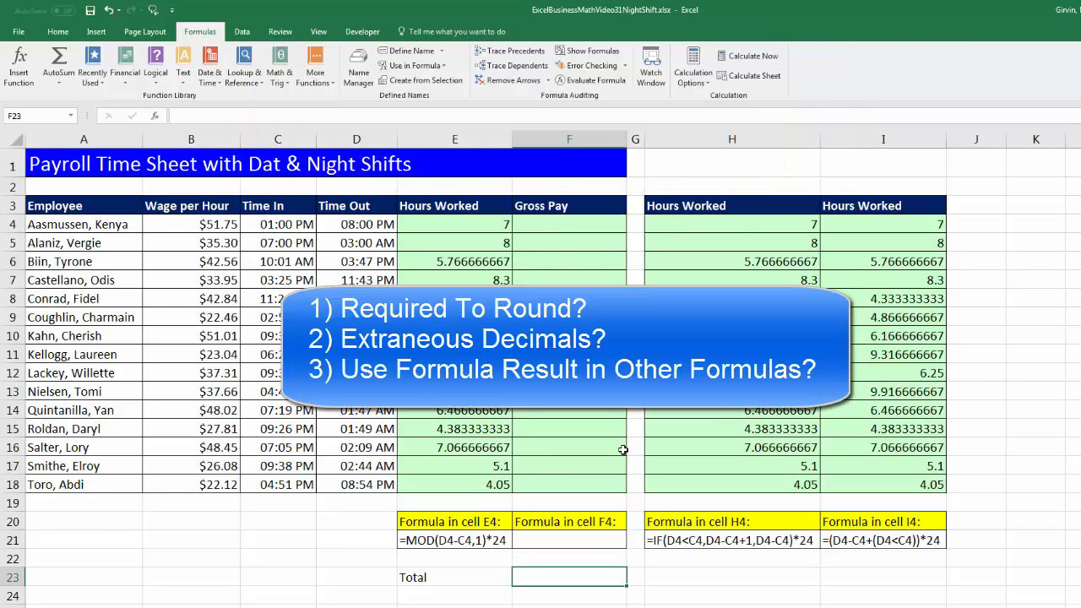
Step: Enter the Gross Pay formula =ROUND(E4*B4,2) in F4 and copy it down to F18
{"action": "left_click", "coordinate": [569, 224]}
{"action": "type", "text": "="}
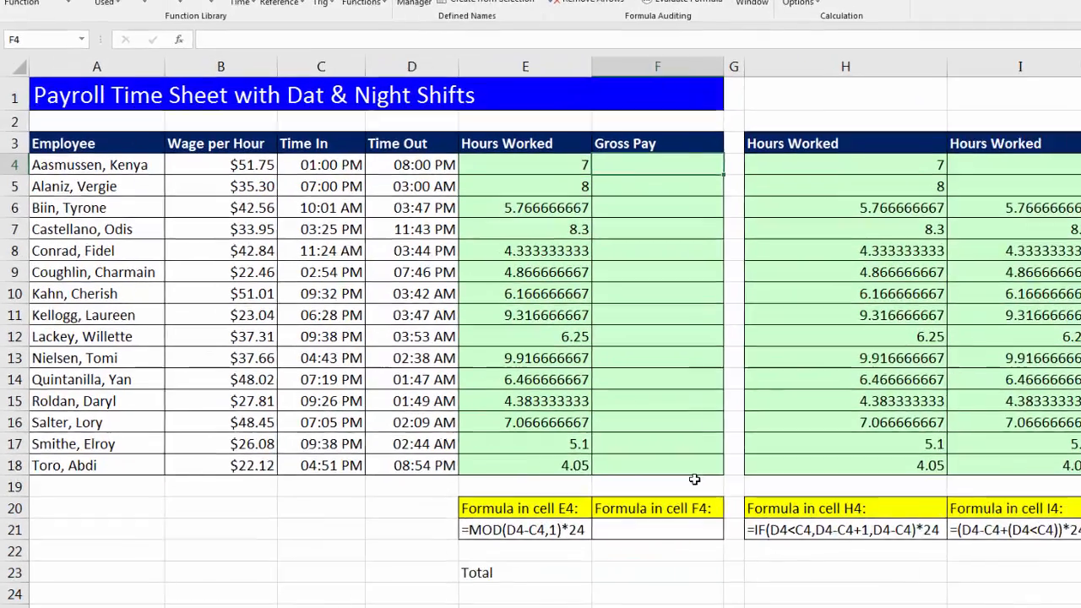
{"action": "type", "text": "round"}
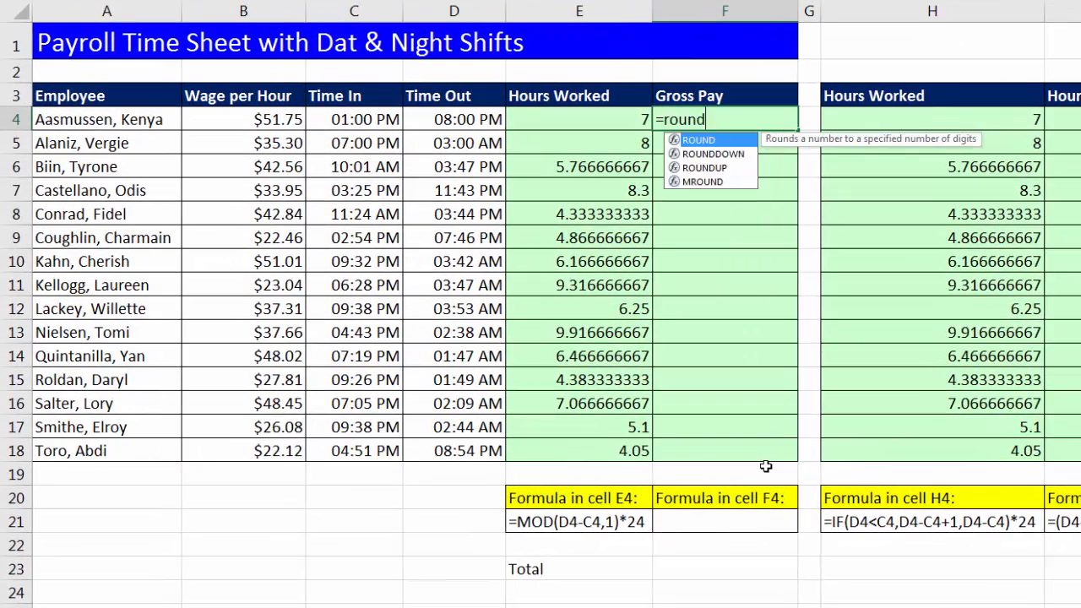
{"action": "key", "text": "Tab"}
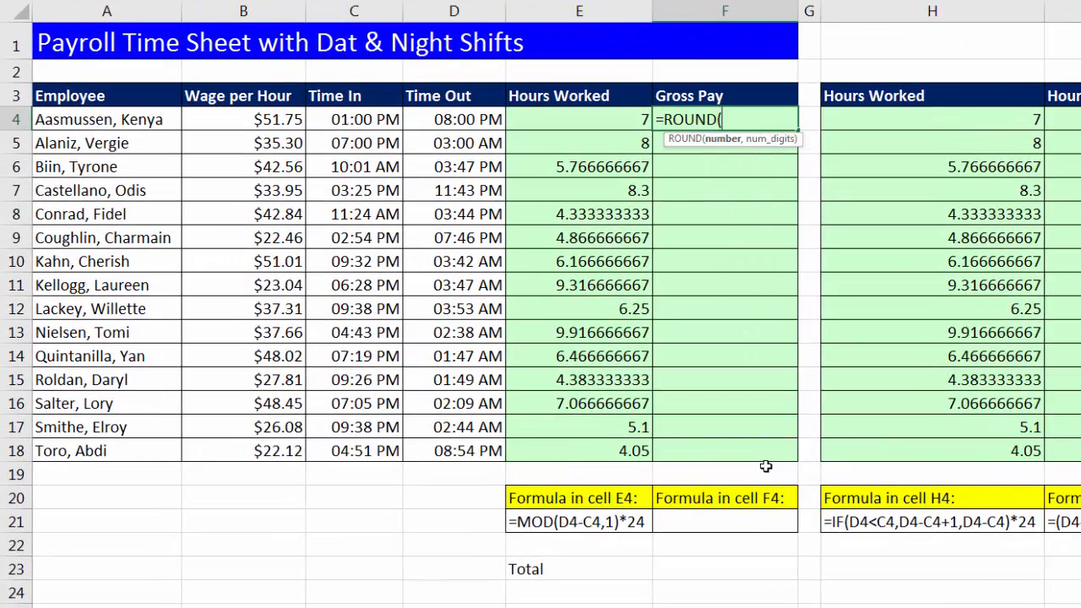
{"action": "left_click", "coordinate": [597, 117]}
{"action": "type", "text": "*"}
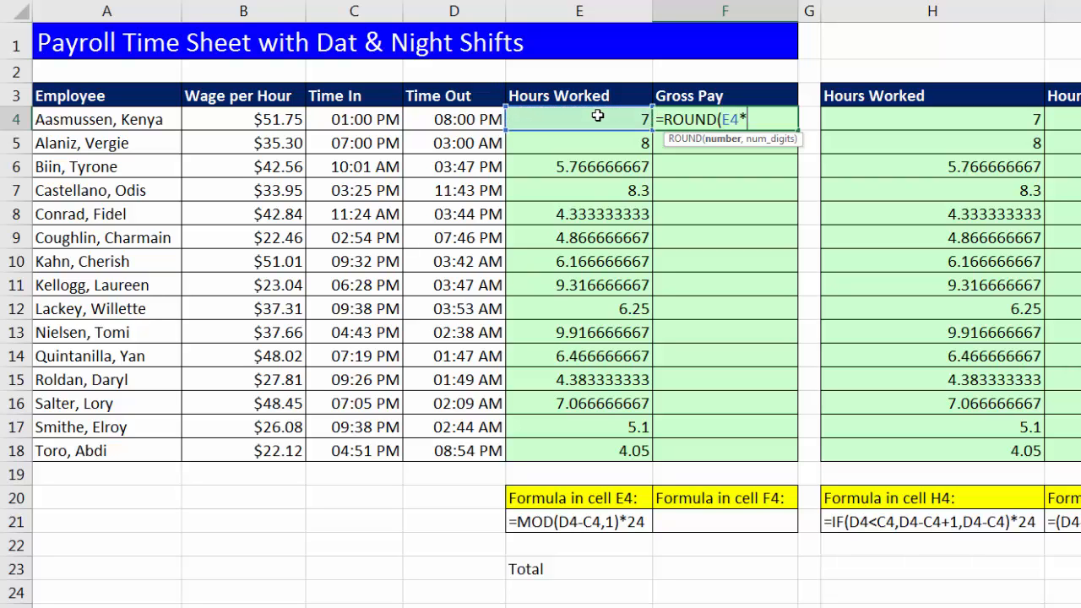
{"action": "left_click", "coordinate": [238, 120]}
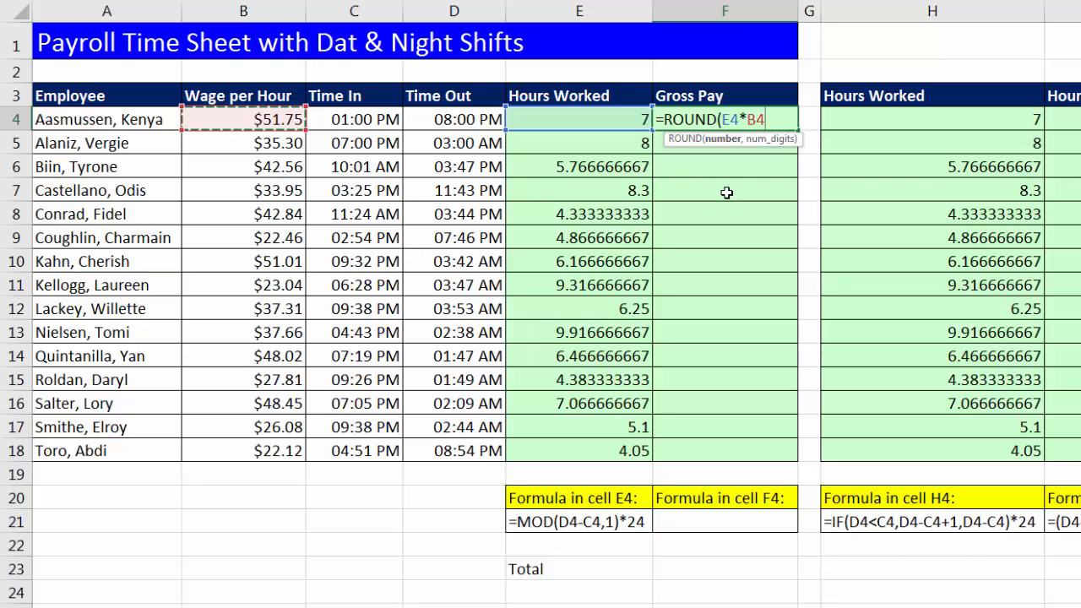
{"action": "type", "text": ","}
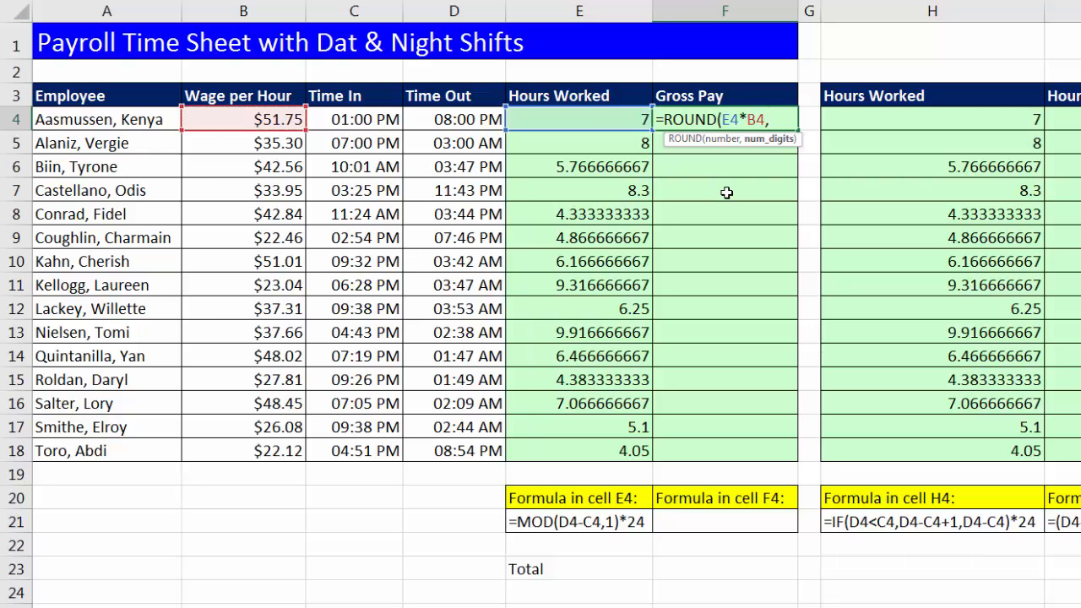
{"action": "type", "text": "2)"}
{"action": "key", "text": "ctrl+Return"}
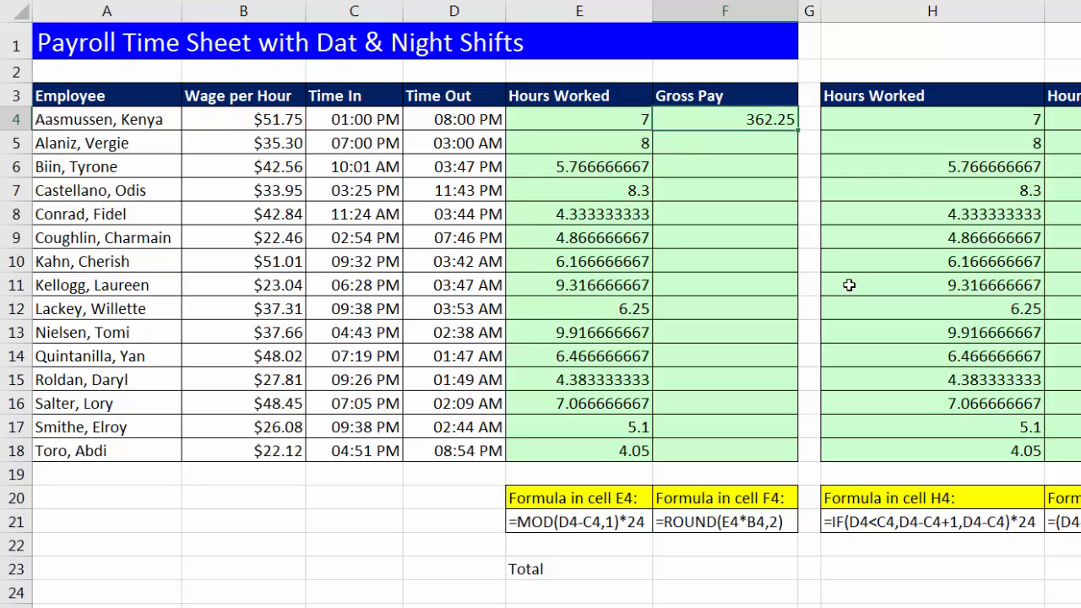
{"action": "left_click_drag", "start_coordinate": [799, 133], "coordinate": [792, 461]}
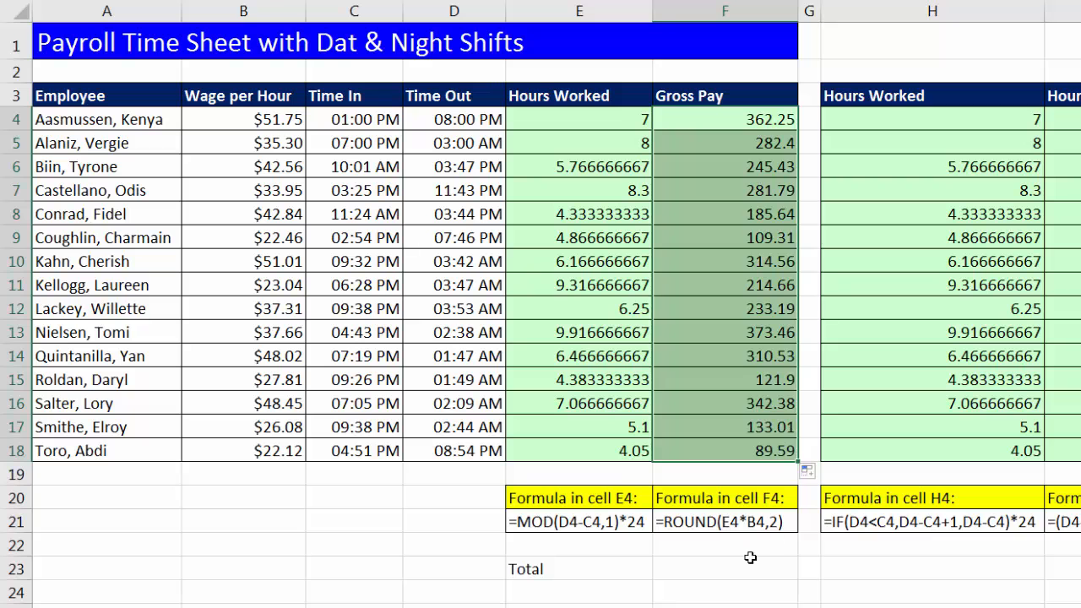
Step: Total the Gross Pay column in F23 beside the Total label with =SUM(F4:F18)
{"action": "left_click", "coordinate": [751, 564]}
{"action": "key", "text": "alt+equal"}
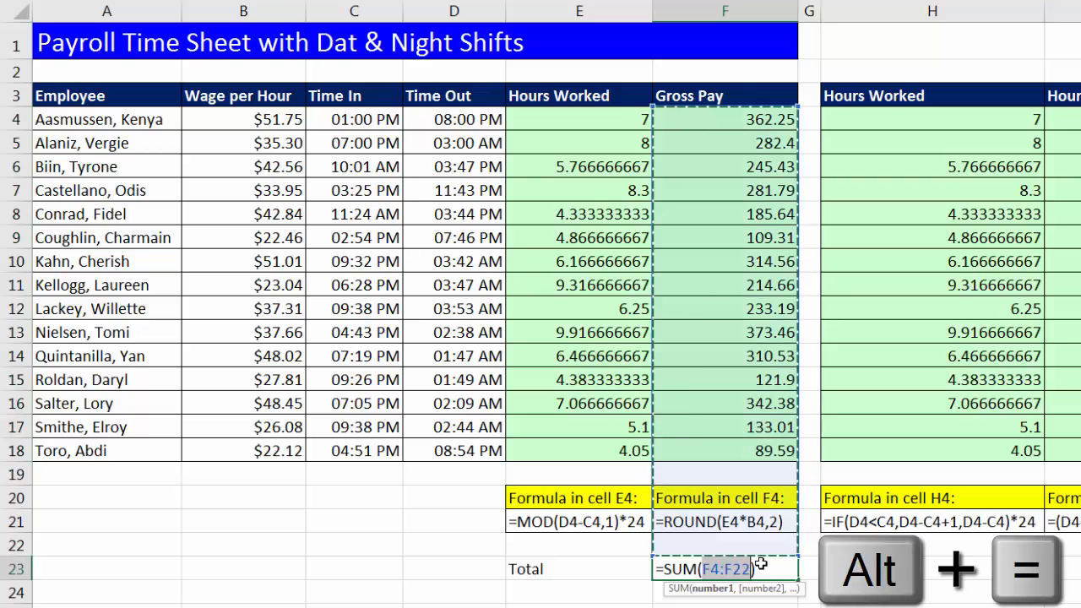
{"action": "left_click_drag", "start_coordinate": [706, 121], "coordinate": [726, 454]}
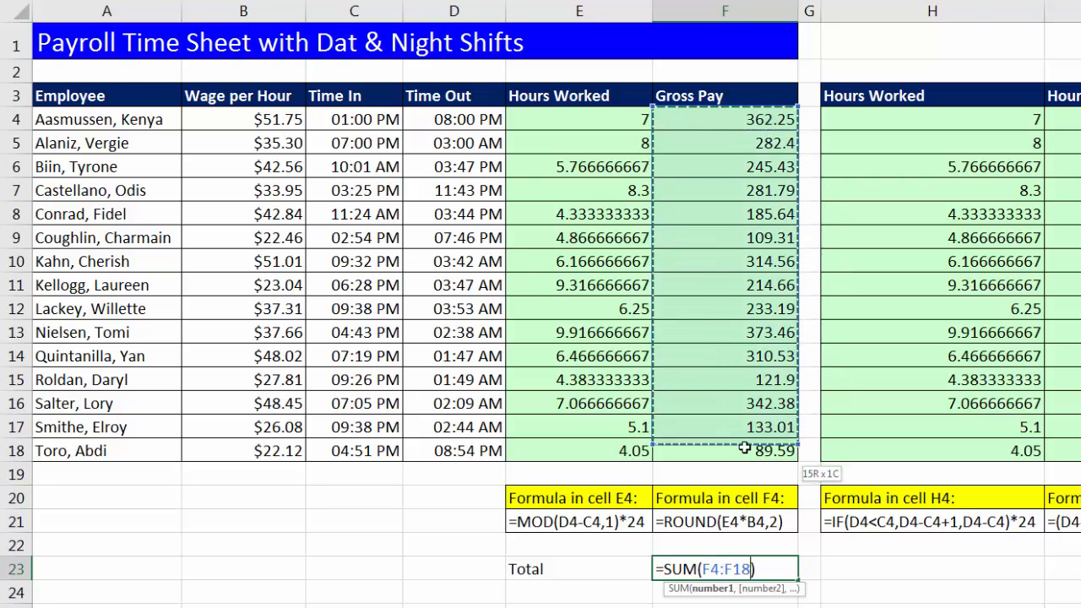
{"action": "key", "text": "Return"}
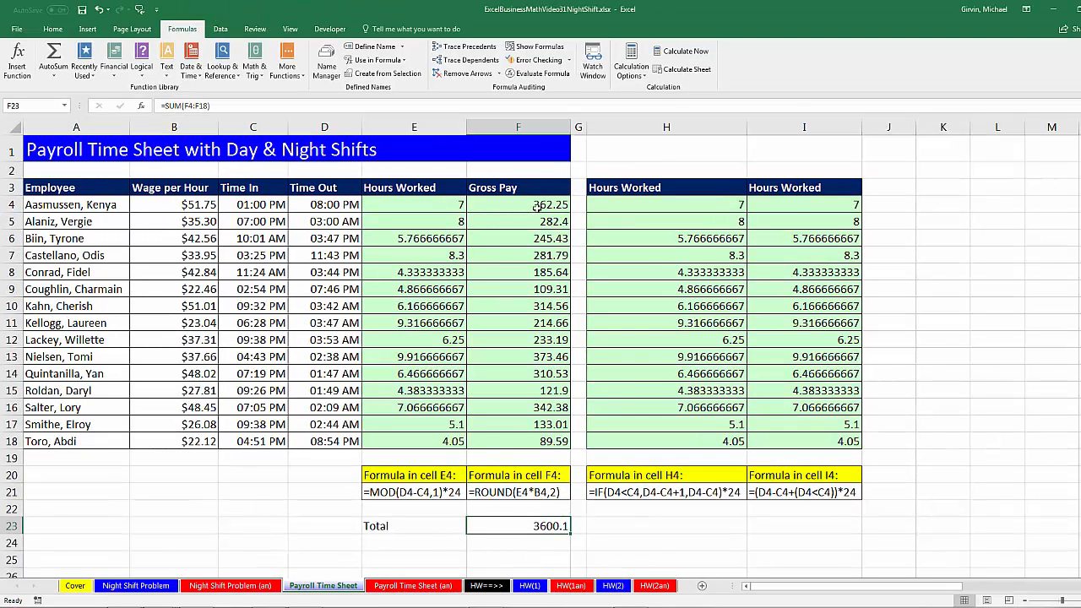
Step: Review the three alternative Hours Worked formulas in H4, I4 and E4 without changing them
{"action": "double_click", "coordinate": [740, 205]}
{"action": "double_click", "coordinate": [834, 205]}
{"action": "key", "text": "Escape"}
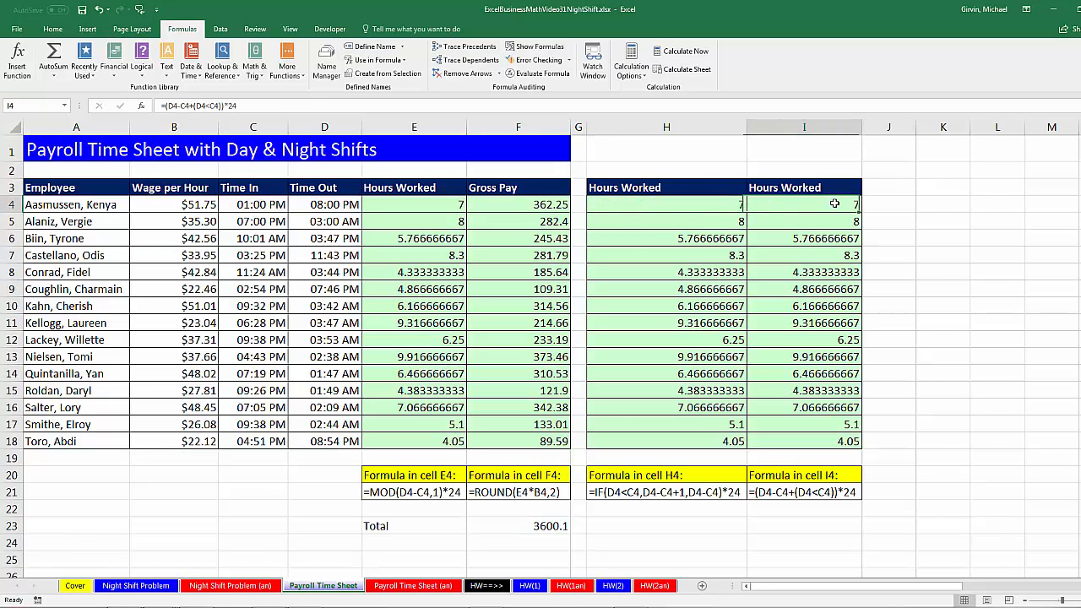
{"action": "double_click", "coordinate": [834, 205]}
{"action": "key", "text": "Escape"}
{"action": "double_click", "coordinate": [418, 204]}
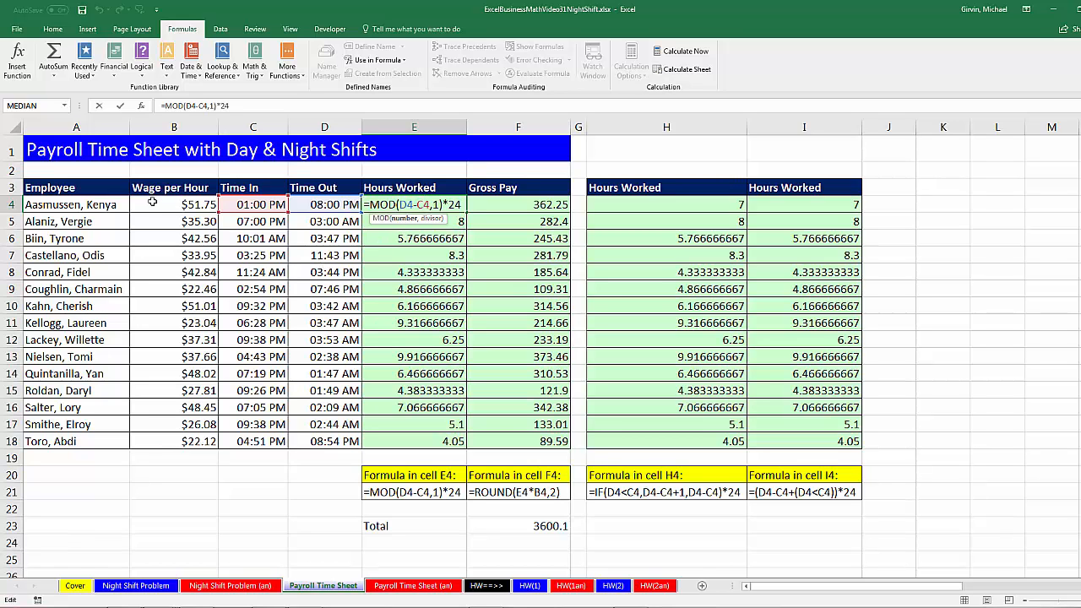
{"action": "key", "text": "ctrl+Return"}
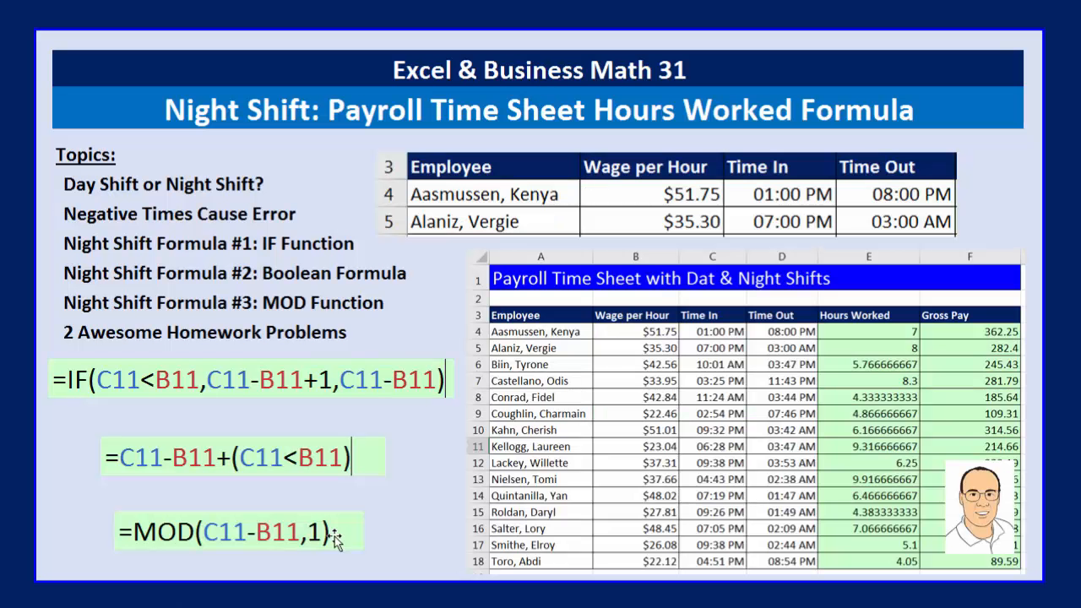